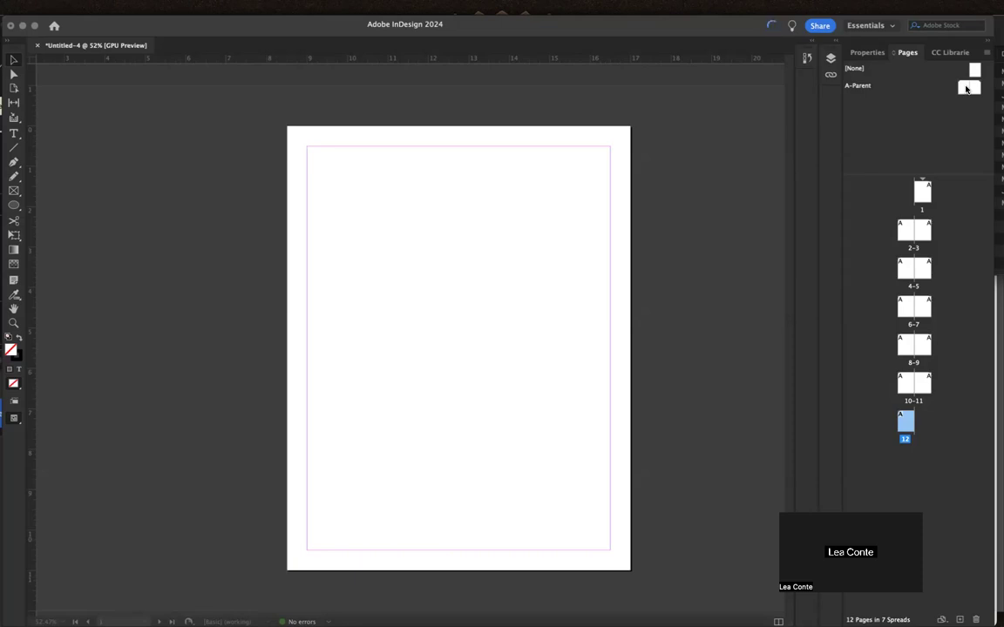
# Step: Go to page 1 and start creating guides, with the preview turned on and the page left uncovered
pyautogui.doubleClick(925, 195)
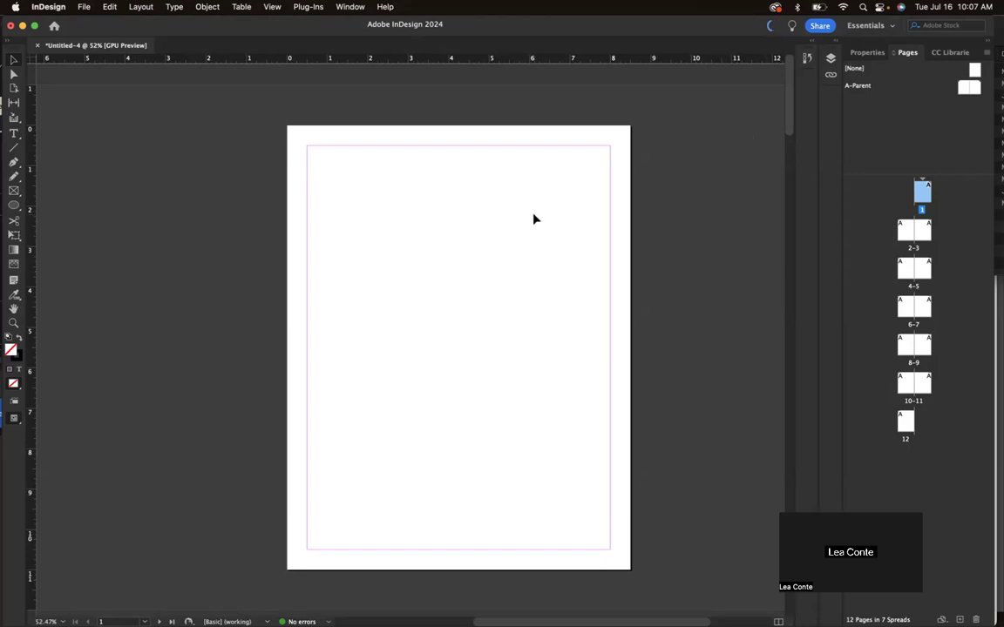
pyautogui.click(138, 7)
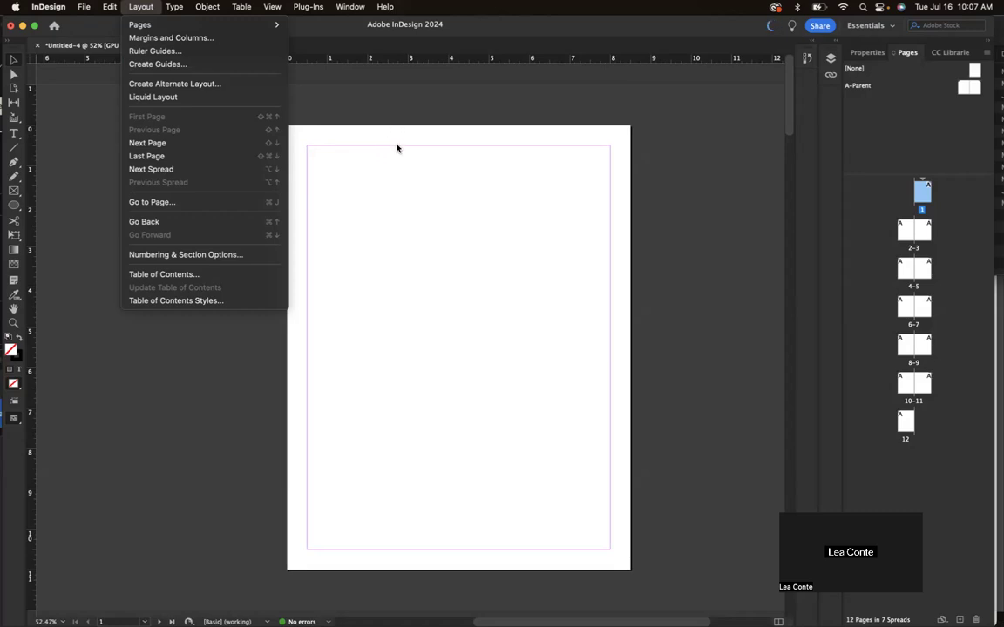
pyautogui.click(164, 65)
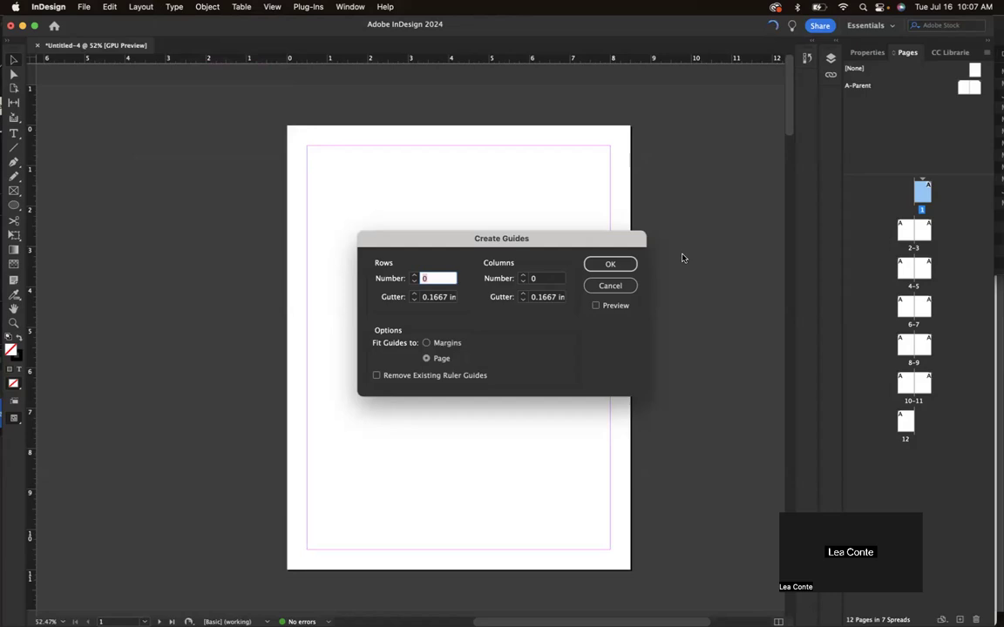
pyautogui.moveTo(599, 245); pyautogui.dragTo(400, 173)
pyautogui.click(381, 237)
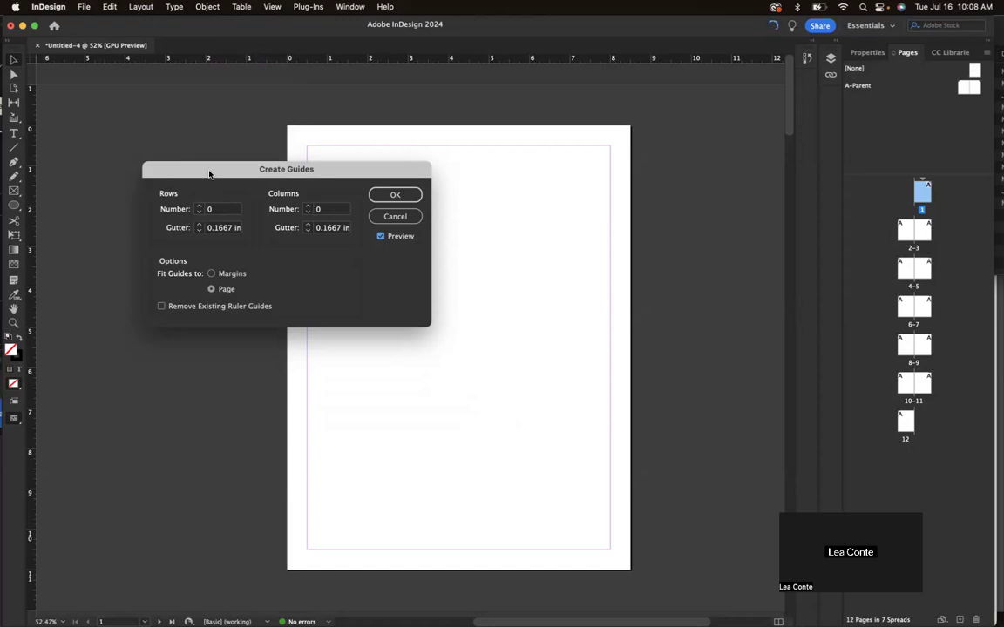
pyautogui.moveTo(189, 165); pyautogui.dragTo(172, 205)
# Step: Set the guides to 4 rows and 3 columns
pyautogui.click(183, 247)
pyautogui.click(183, 247)
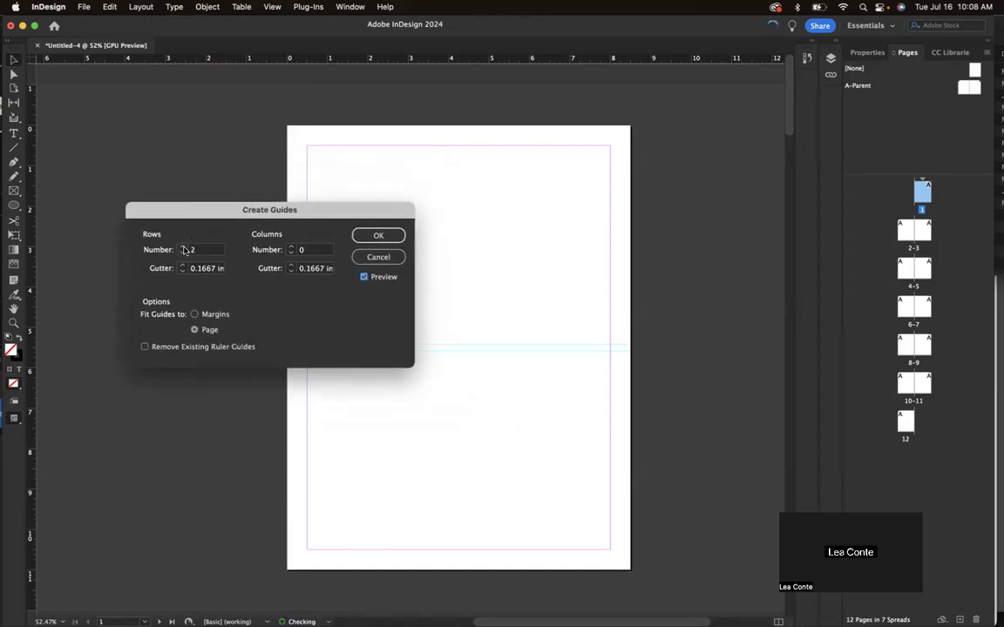
pyautogui.click(183, 247)
pyautogui.click(183, 247)
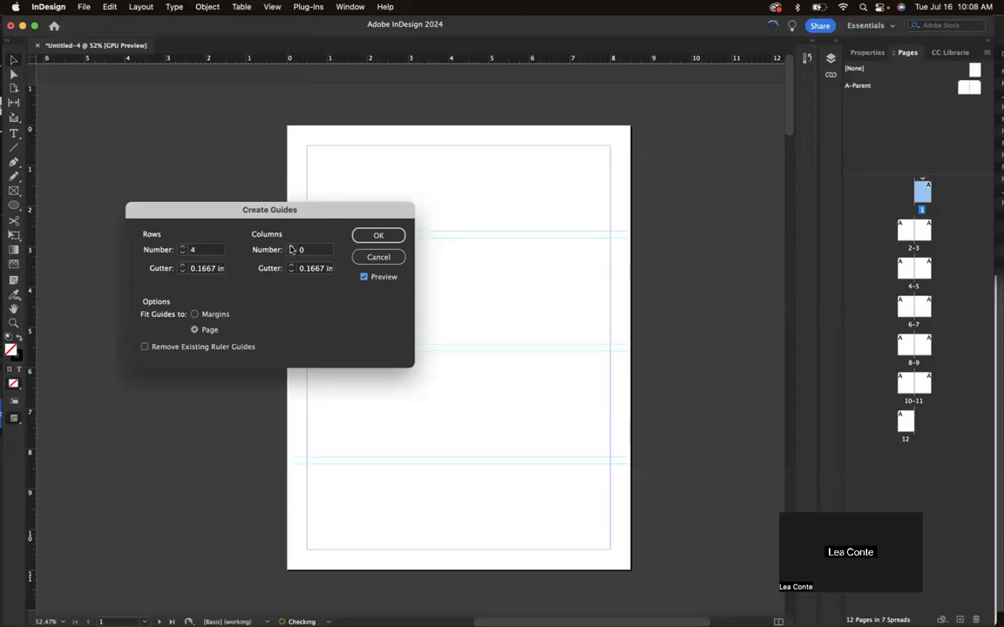
pyautogui.click(292, 248)
pyautogui.click(292, 248)
pyautogui.click(292, 247)
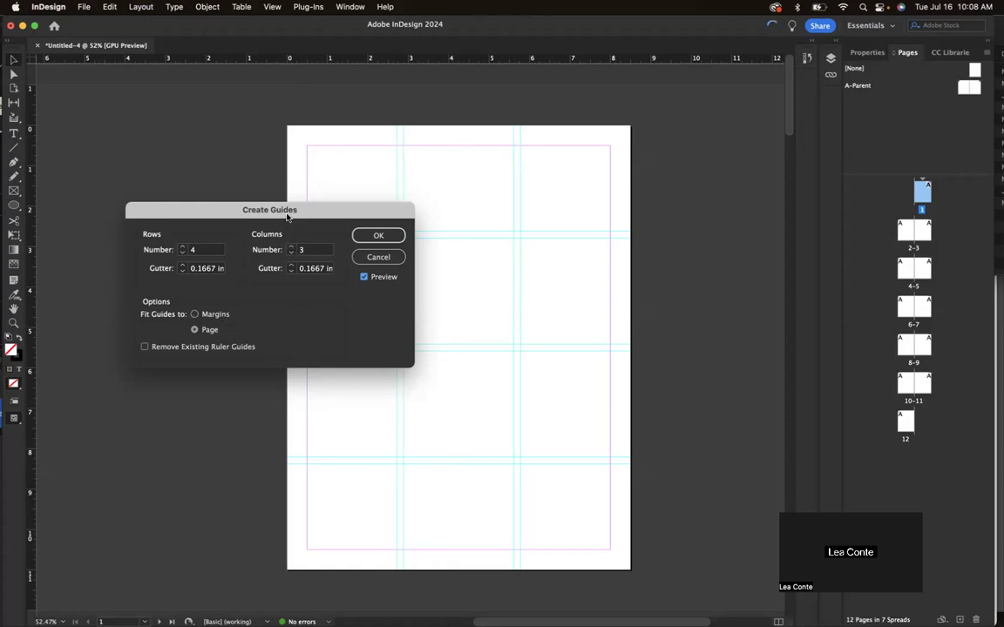
# Step: Fit the guides to the margins and raise the grid to 5 rows and 4 columns
pyautogui.moveTo(313, 214); pyautogui.dragTo(262, 152)
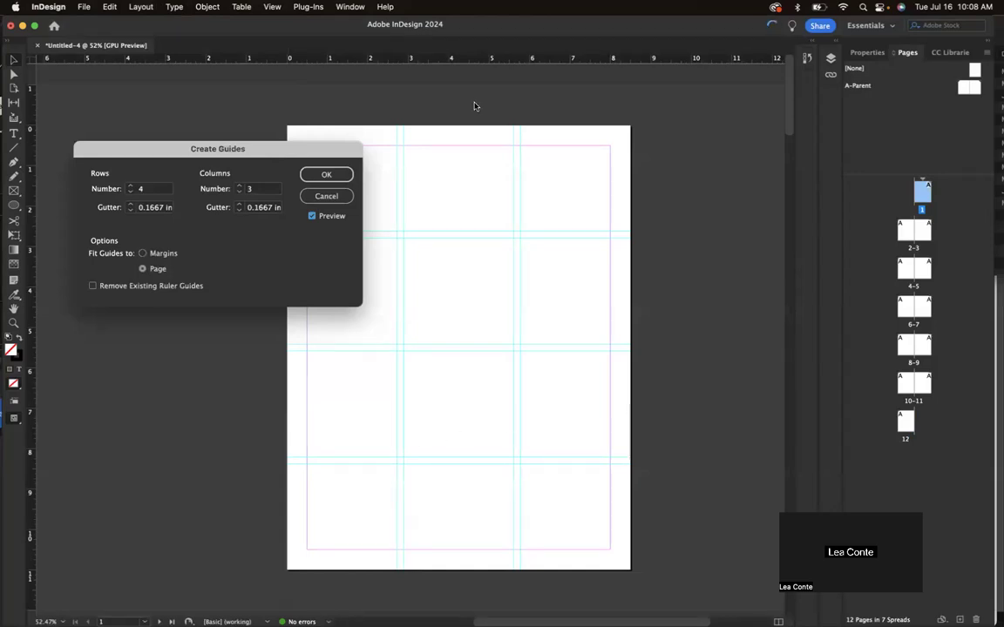
pyautogui.click(142, 253)
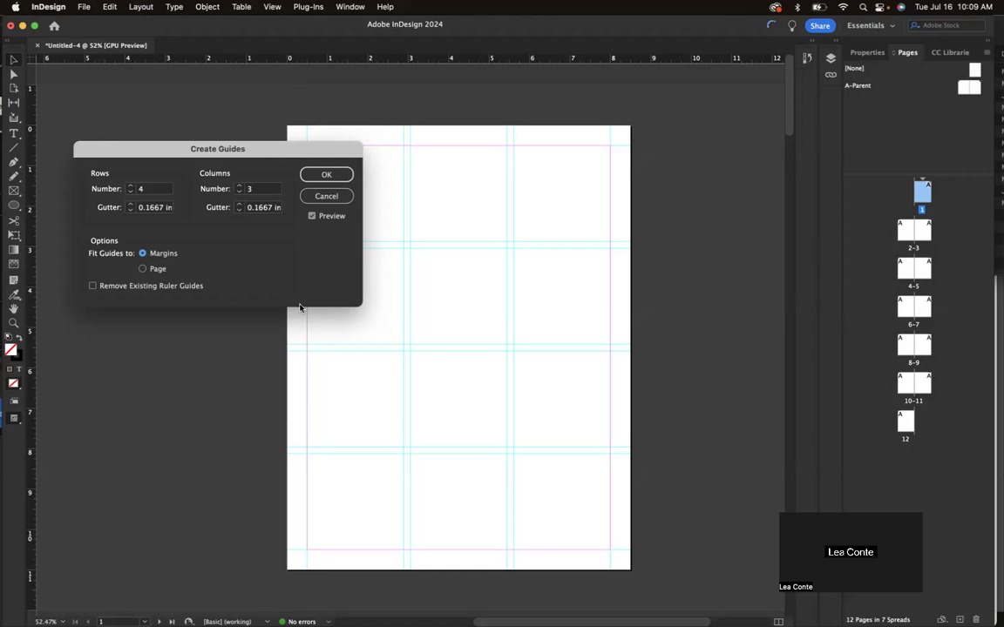
pyautogui.moveTo(262, 150); pyautogui.dragTo(216, 149)
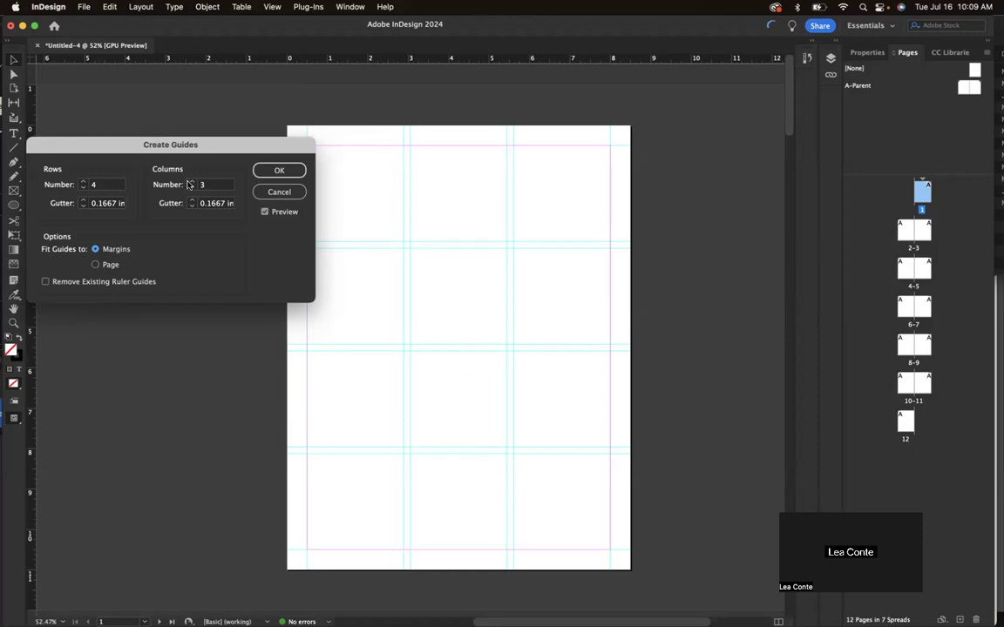
pyautogui.click(83, 182)
pyautogui.click(192, 182)
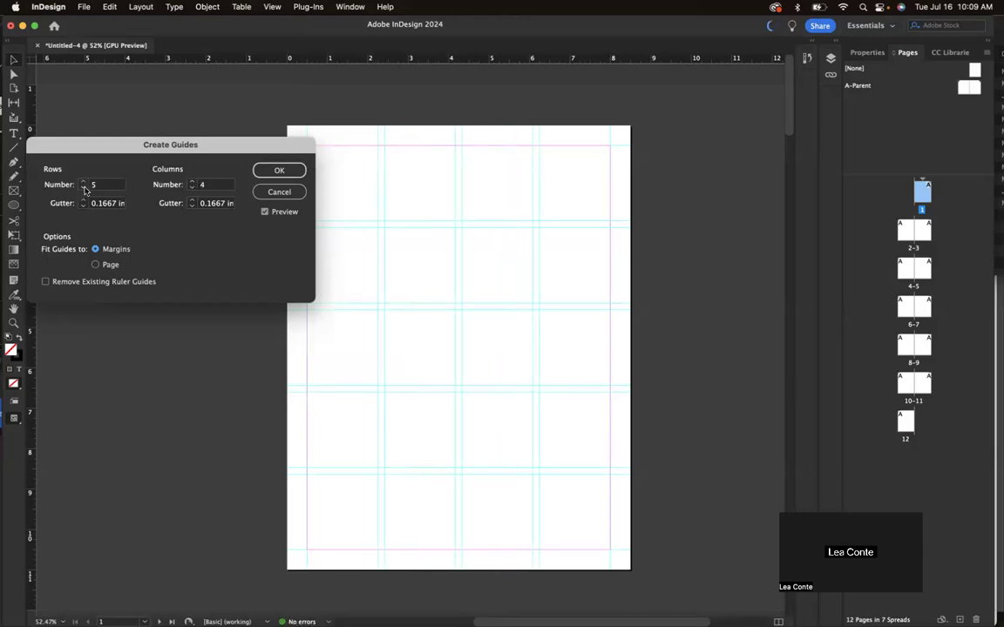
# Step: Reduce the number of guide rows to 0 so that only column guides are previewed
pyautogui.click(83, 188)
pyautogui.click(83, 189)
pyautogui.click(84, 188)
pyautogui.click(84, 188)
pyautogui.click(83, 188)
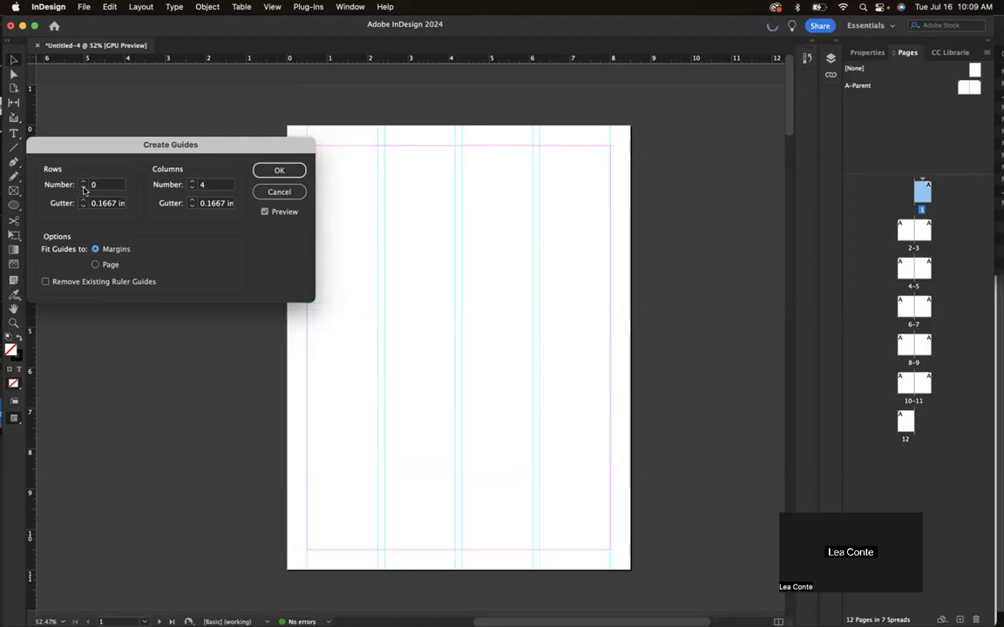
# Step: Increase the number of guide columns to 7
pyautogui.click(192, 183)
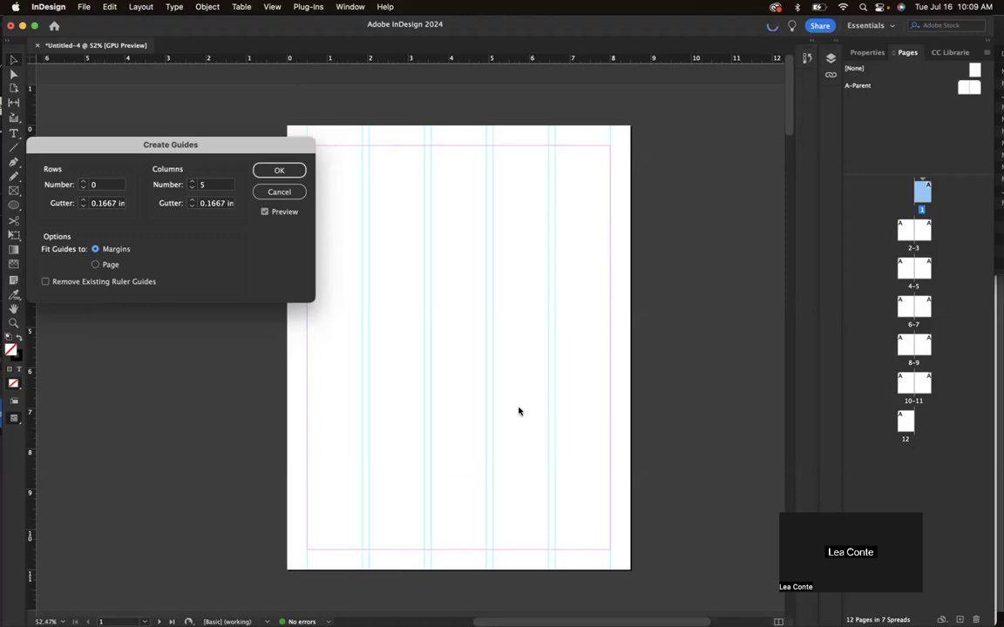
pyautogui.doubleClick(203, 184)
pyautogui.click(192, 181)
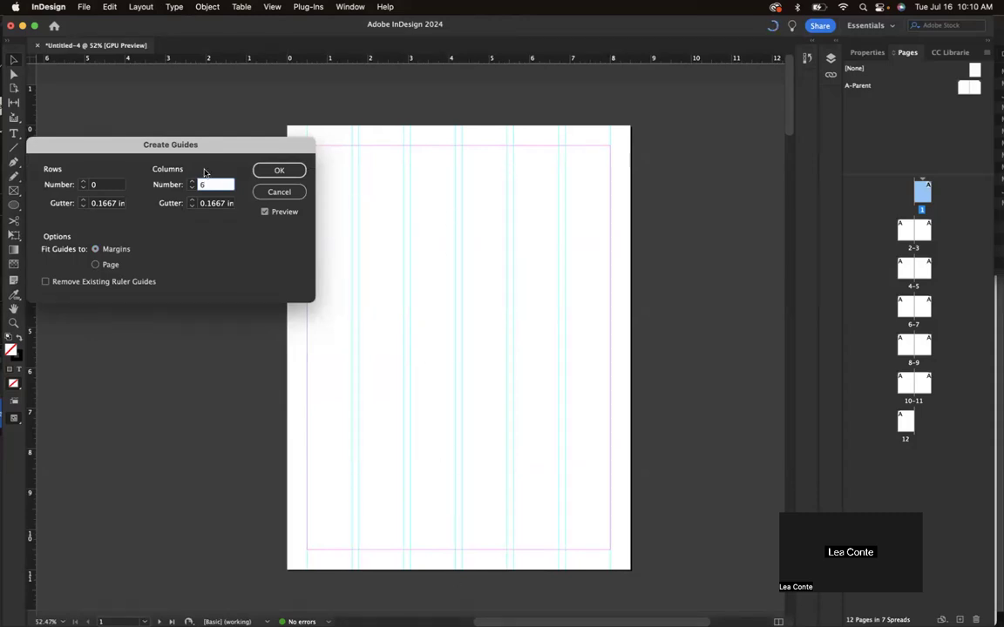
pyautogui.press('Up')
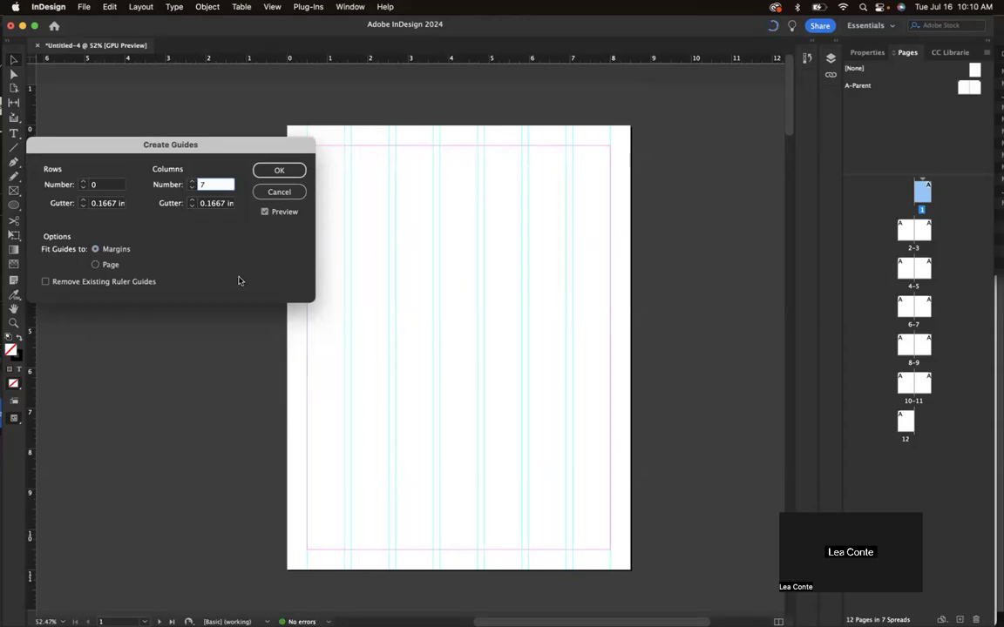
# Step: Set the number of guide rows to 7 and create the guides on page 1
pyautogui.click(83, 183)
pyautogui.click(82, 183)
pyautogui.click(83, 183)
pyautogui.click(83, 183)
pyautogui.click(83, 183)
pyautogui.click(83, 182)
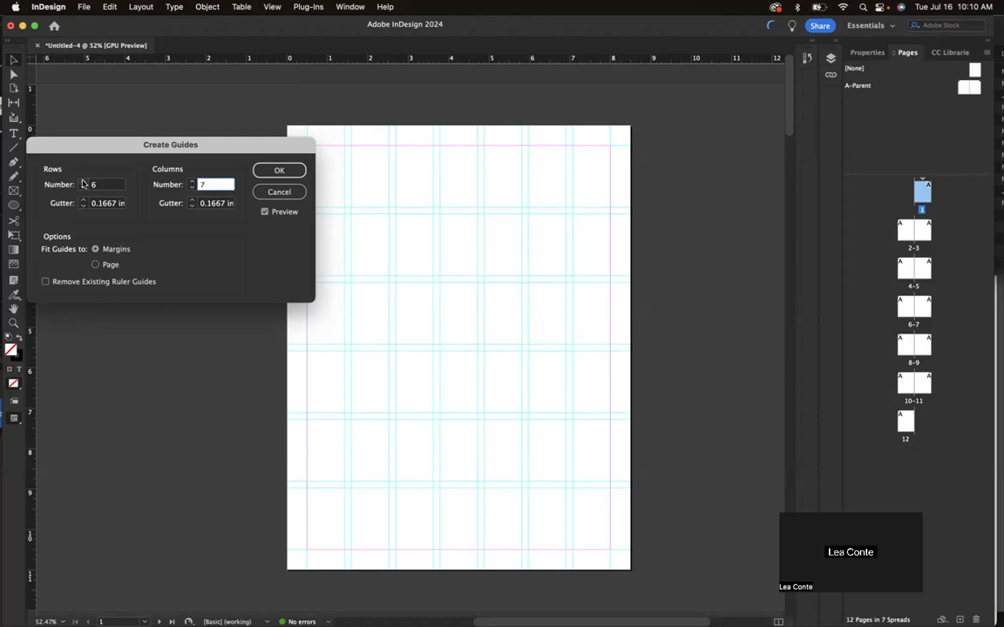
pyautogui.click(83, 183)
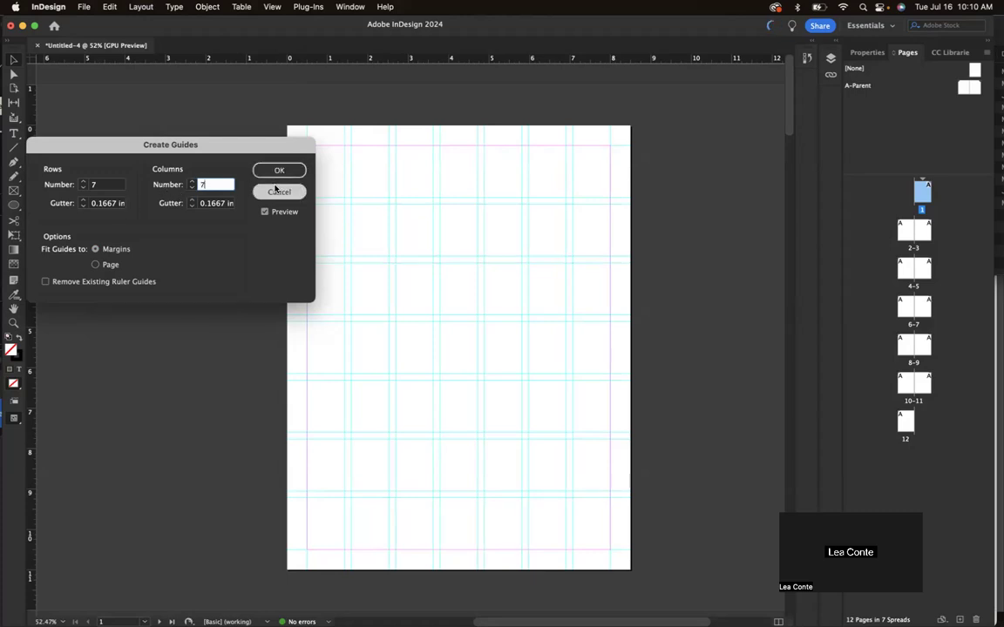
pyautogui.click(271, 171)
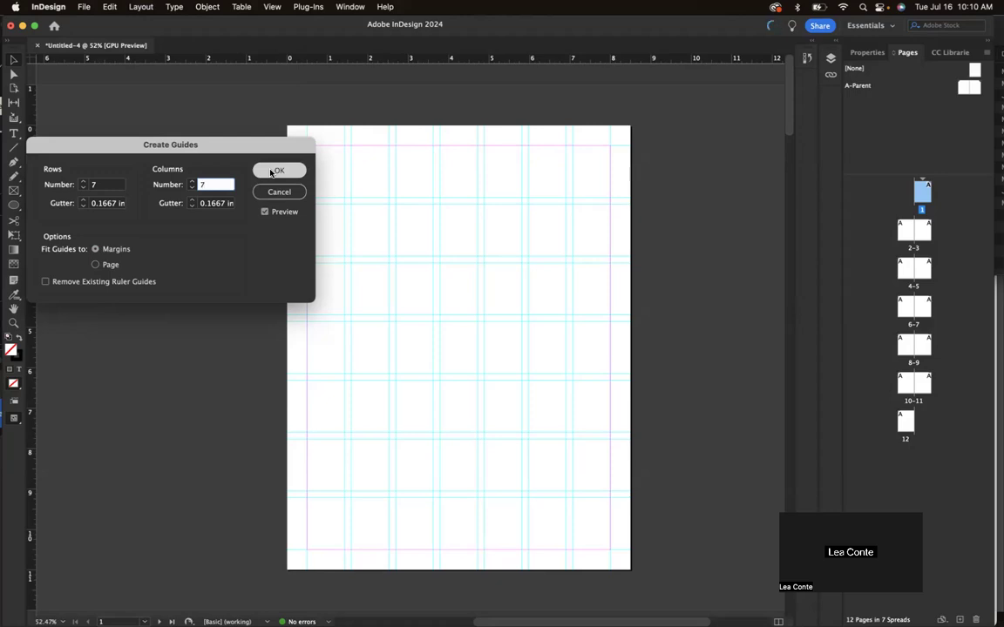
pyautogui.click(271, 171)
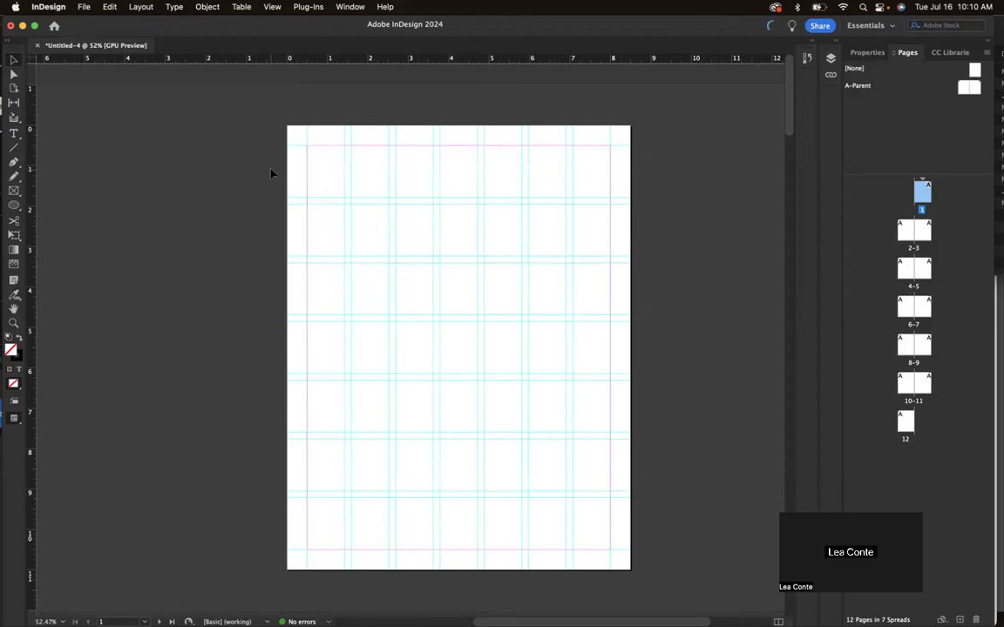
# Step: Look through all the document's spreads to check which pages carry the guide grid, returning to page 1
pyautogui.scroll(-3, 515, 295)
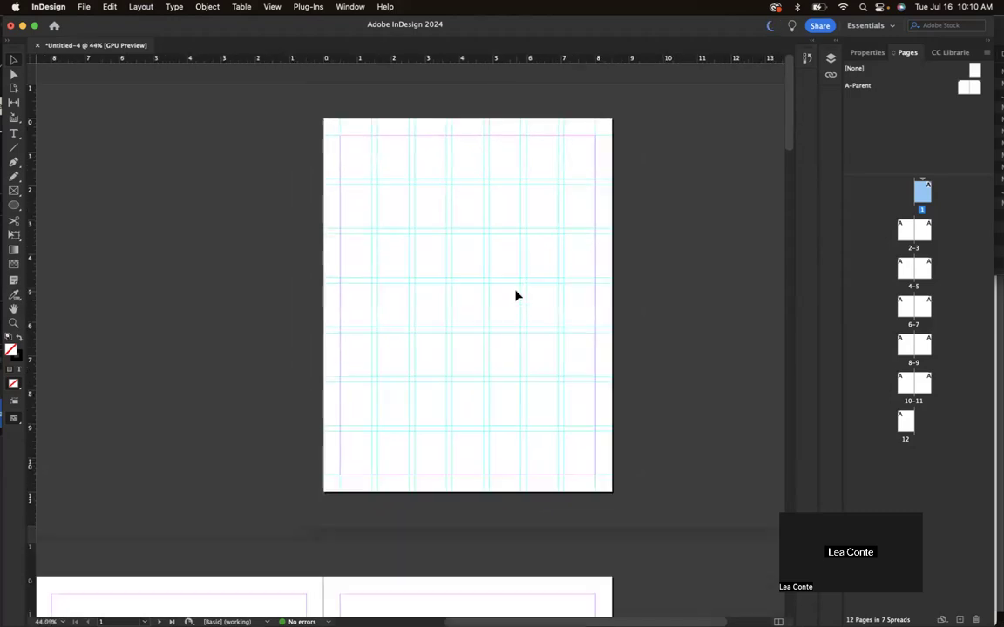
pyautogui.scroll(-5, 515, 296)
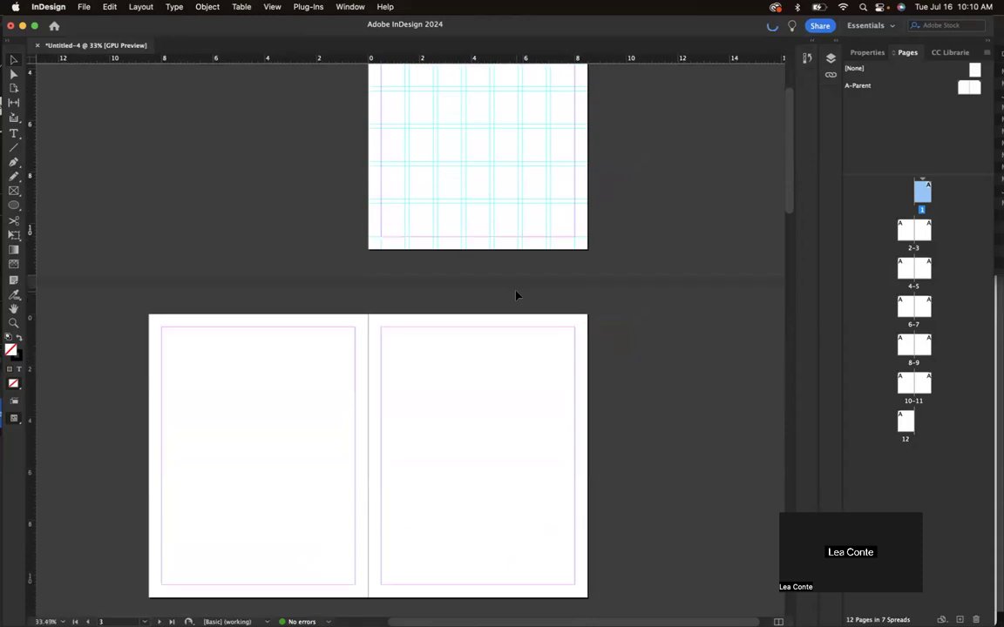
pyautogui.scroll(-10, 515, 297)
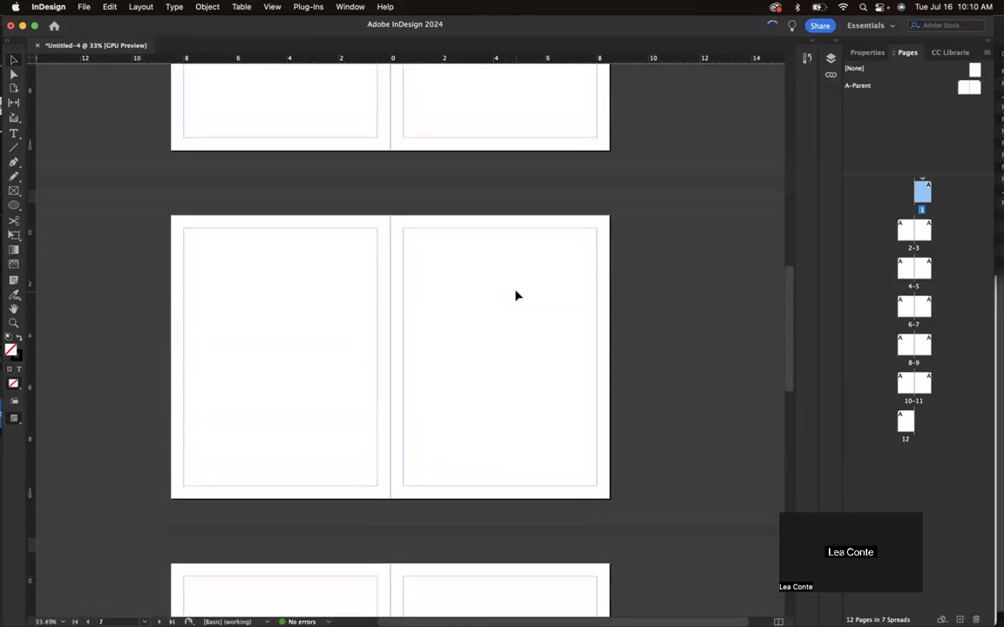
pyautogui.scroll(-3, 515, 295)
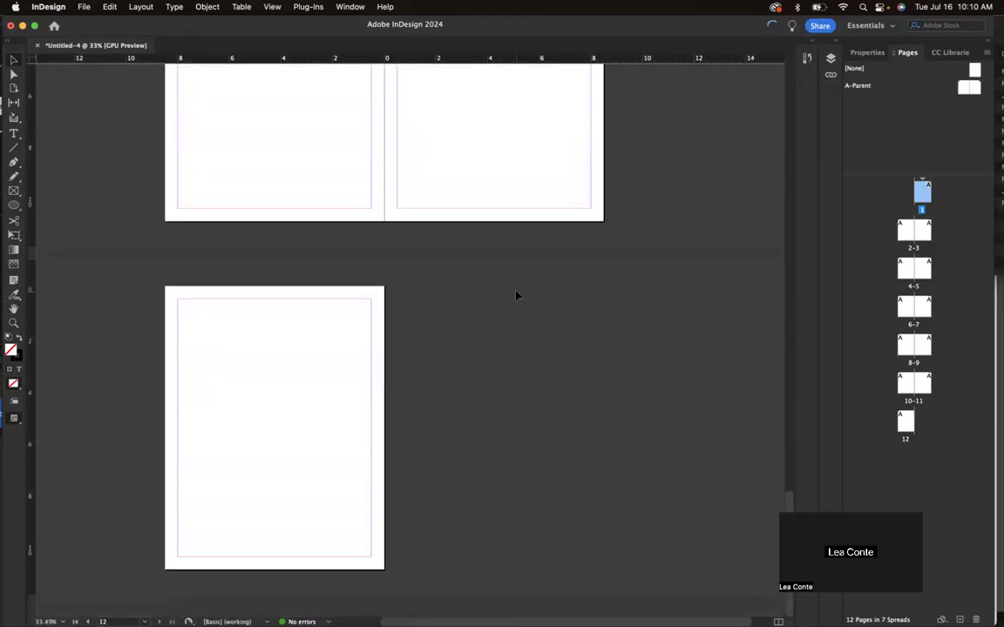
pyautogui.scroll(4, 517, 297)
pyautogui.scroll(8, 515, 296)
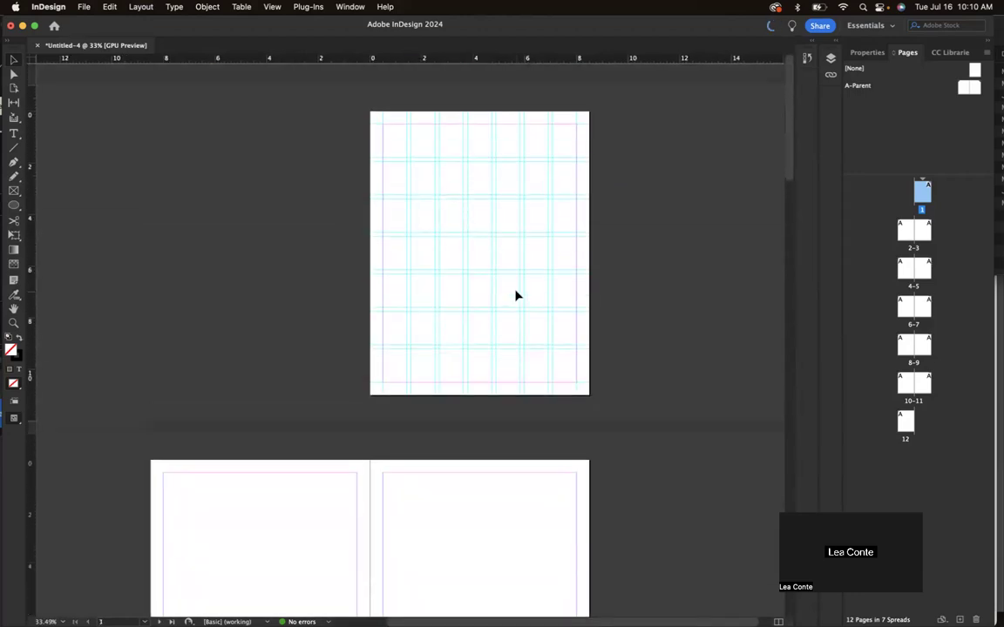
pyautogui.scroll(5, 515, 296)
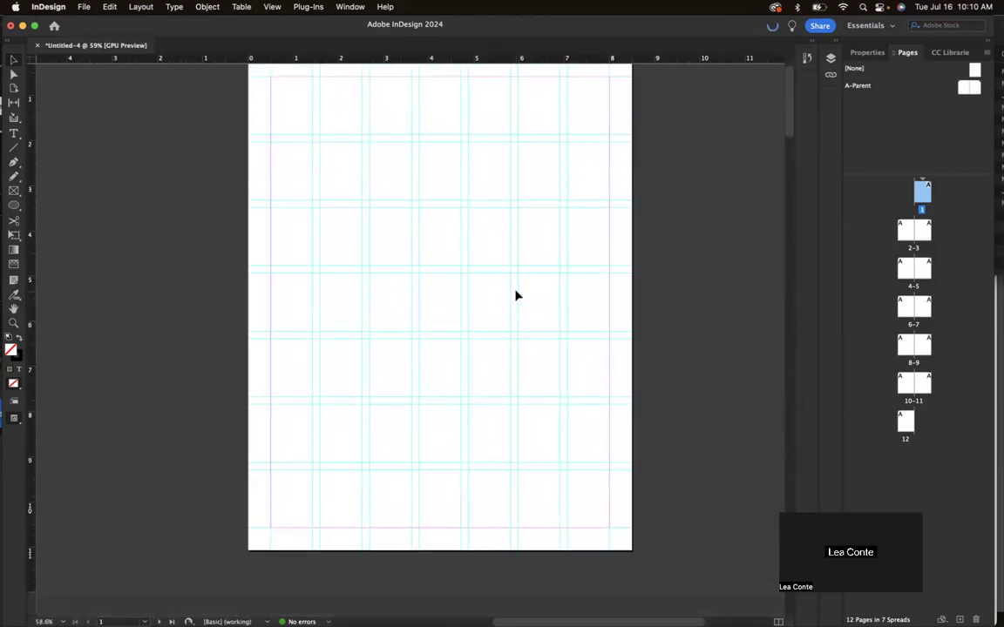
pyautogui.scroll(-2, 514, 298)
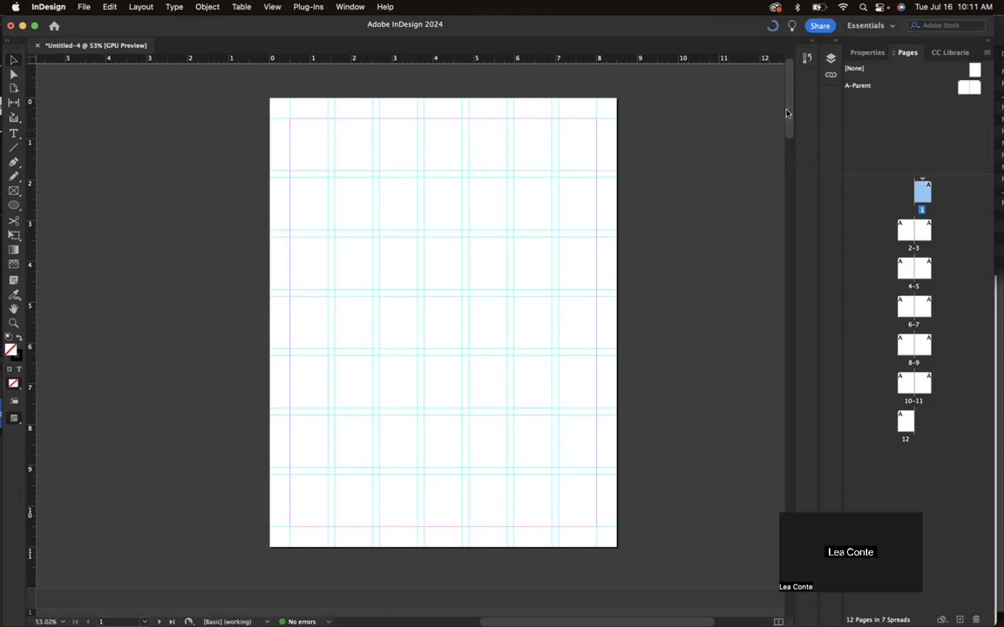
pyautogui.hscroll(5, 665, 192)
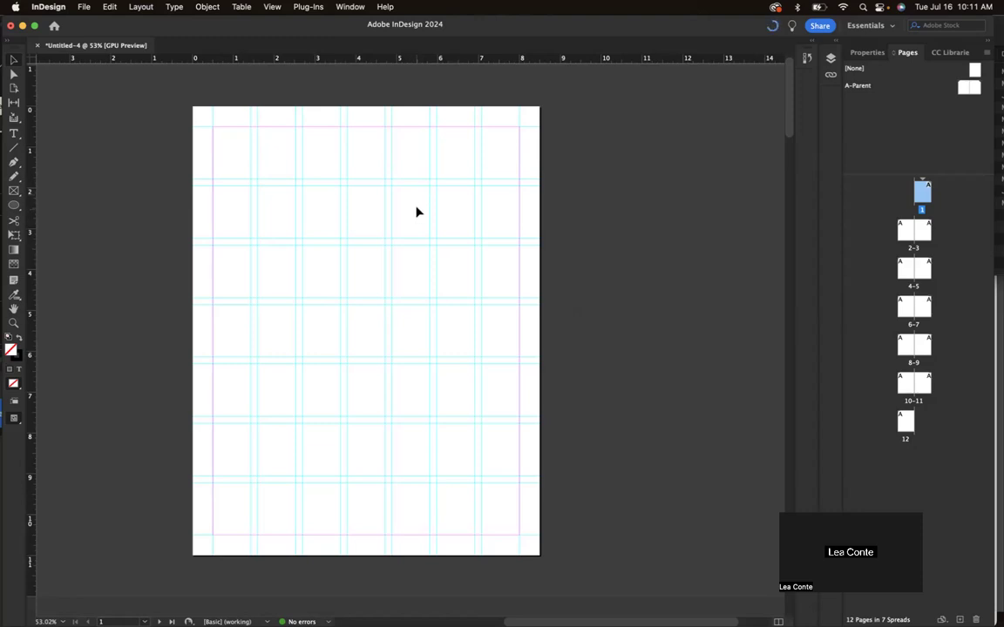
pyautogui.moveTo(444, 222); pyautogui.dragTo(446, 223)
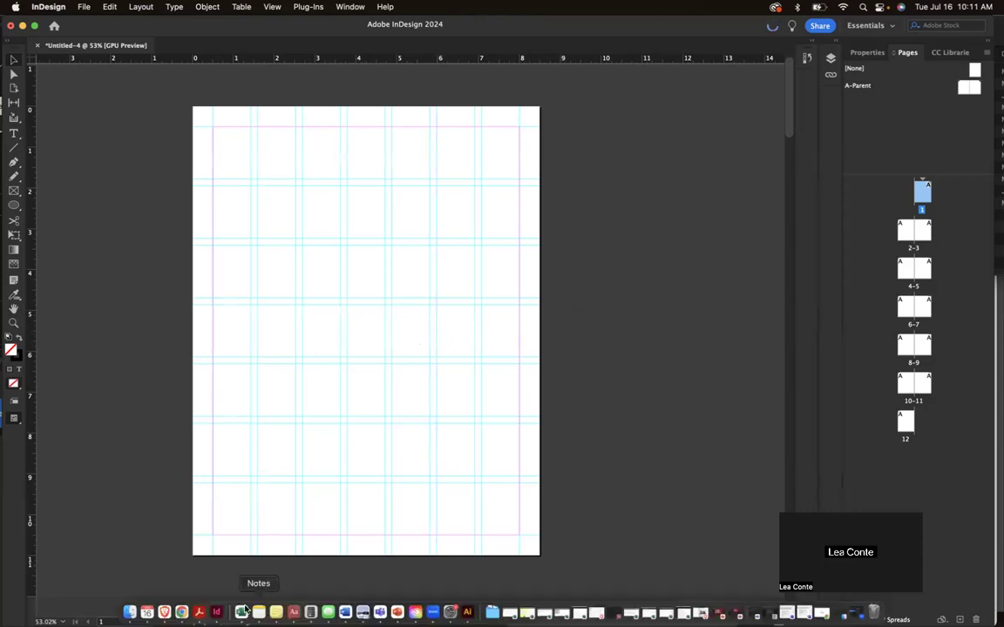
# Step: Place skyimage.jpg from the Finder's 03 Assets folder at page 1's upper-left corner, scaled to about 5.8 by 7.6 inches
pyautogui.click(129, 613)
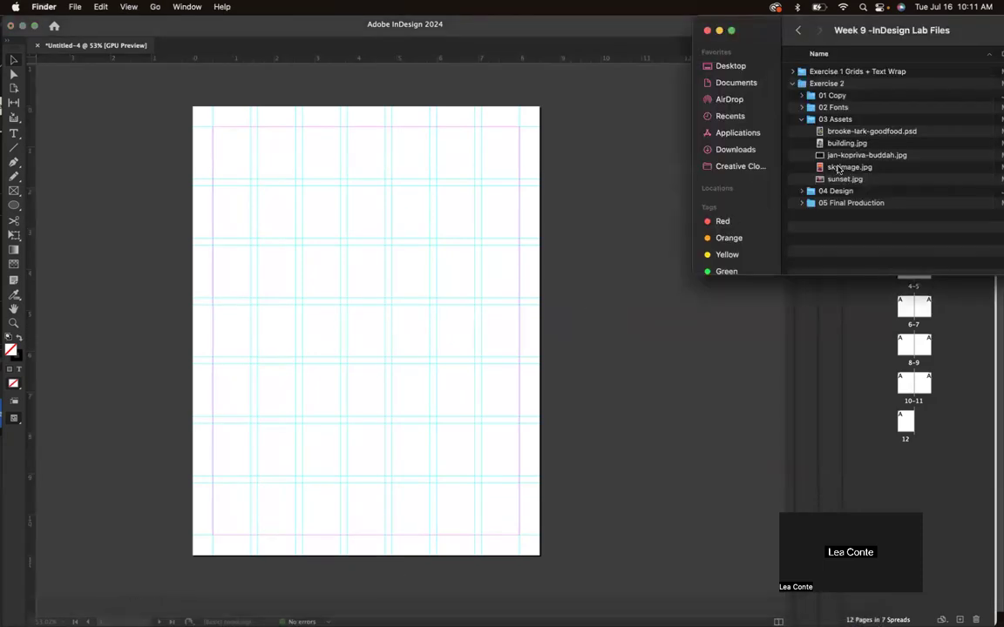
pyautogui.click(835, 166)
pyautogui.moveTo(843, 167); pyautogui.dragTo(513, 396)
pyautogui.moveTo(313, 170); pyautogui.dragTo(232, 124)
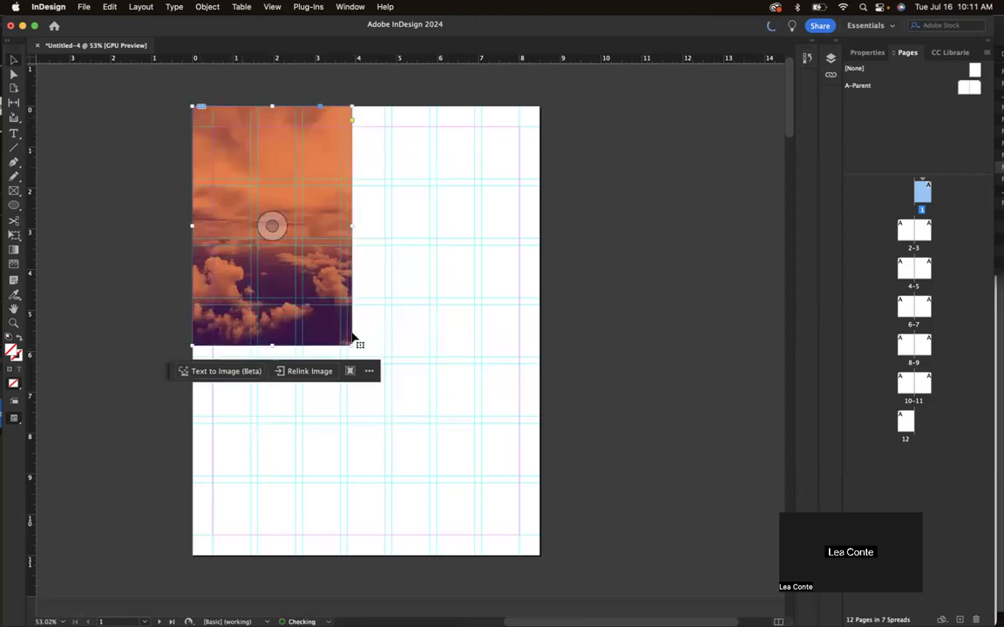
pyautogui.moveTo(352, 346); pyautogui.dragTo(315, 417)
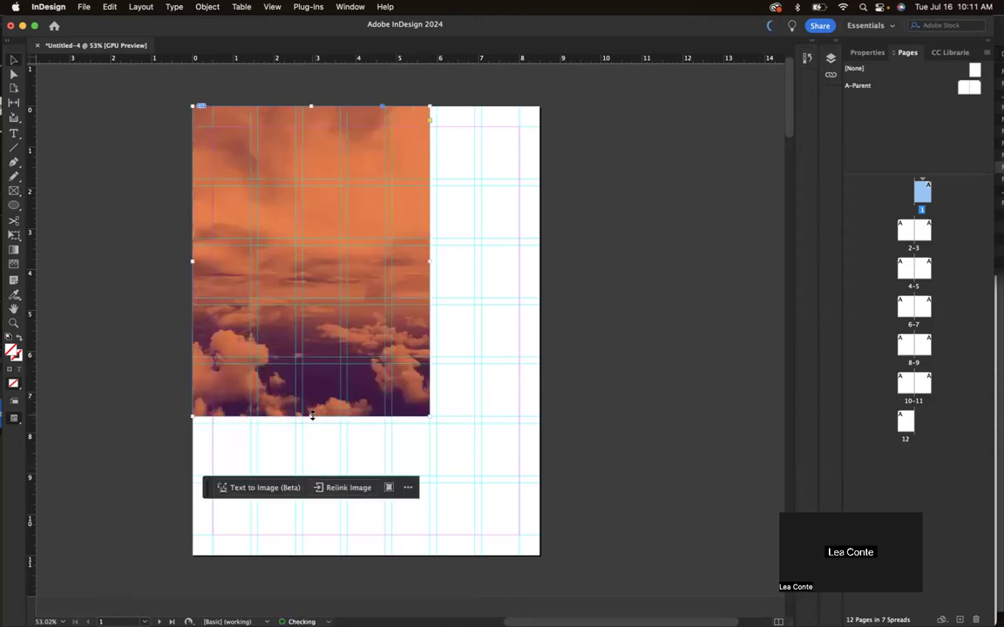
pyautogui.click(614, 257)
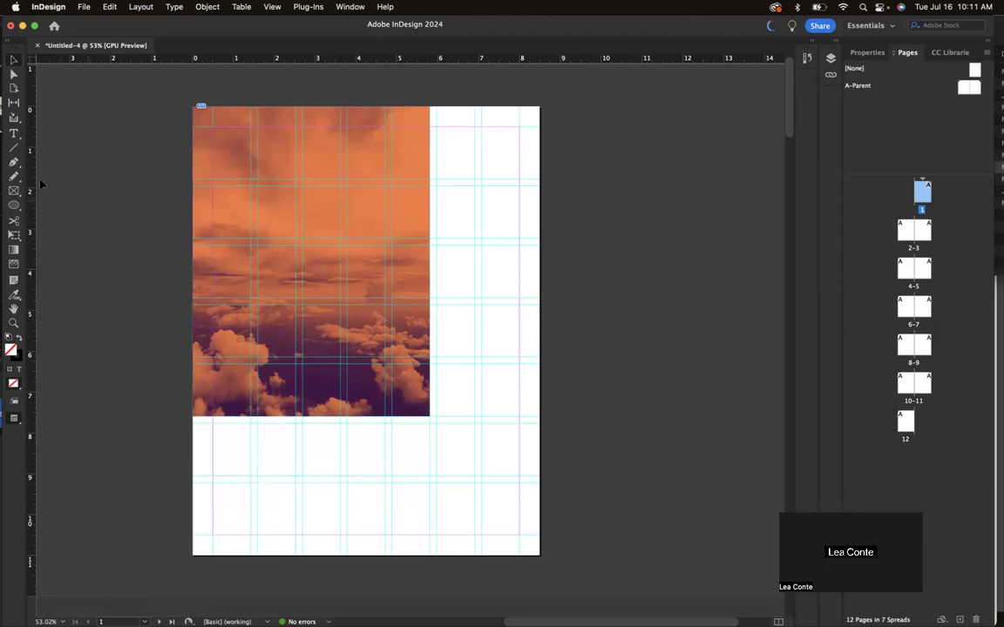
# Step: Draw a text frame beside the image across the last two grid columns, rows 2 to 4, and fill it with placeholder text
pyautogui.click(13, 134)
pyautogui.moveTo(435, 186); pyautogui.dragTo(520, 353)
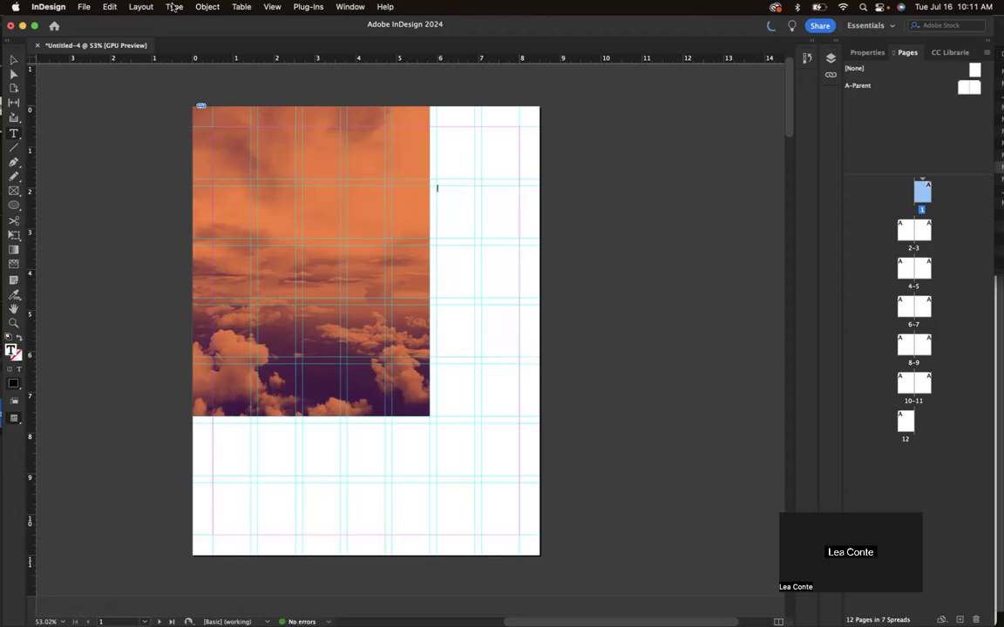
pyautogui.click(174, 7)
pyautogui.click(231, 440)
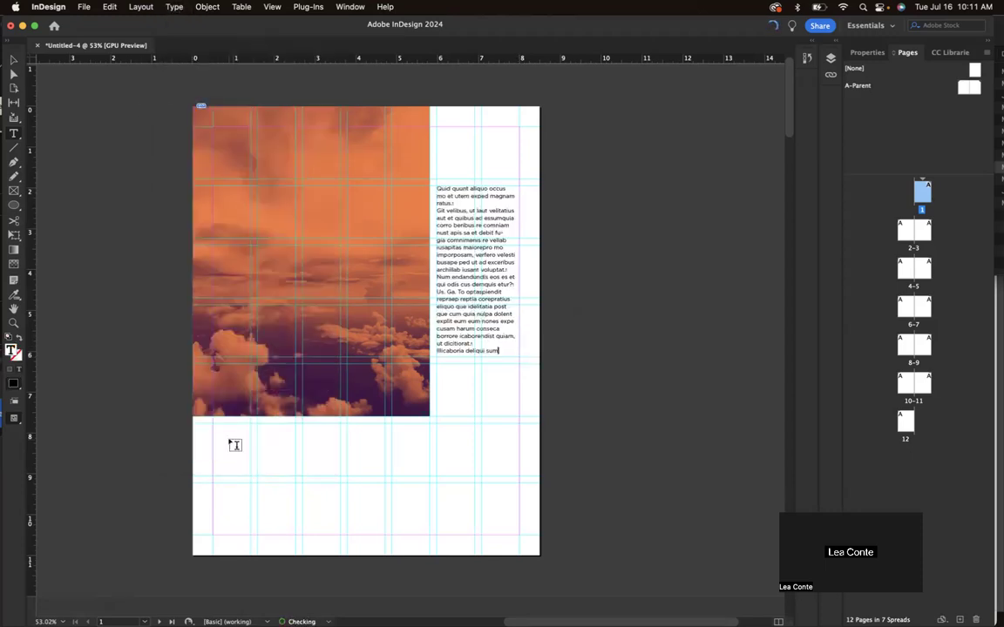
pyautogui.click(13, 60)
pyautogui.click(40, 79)
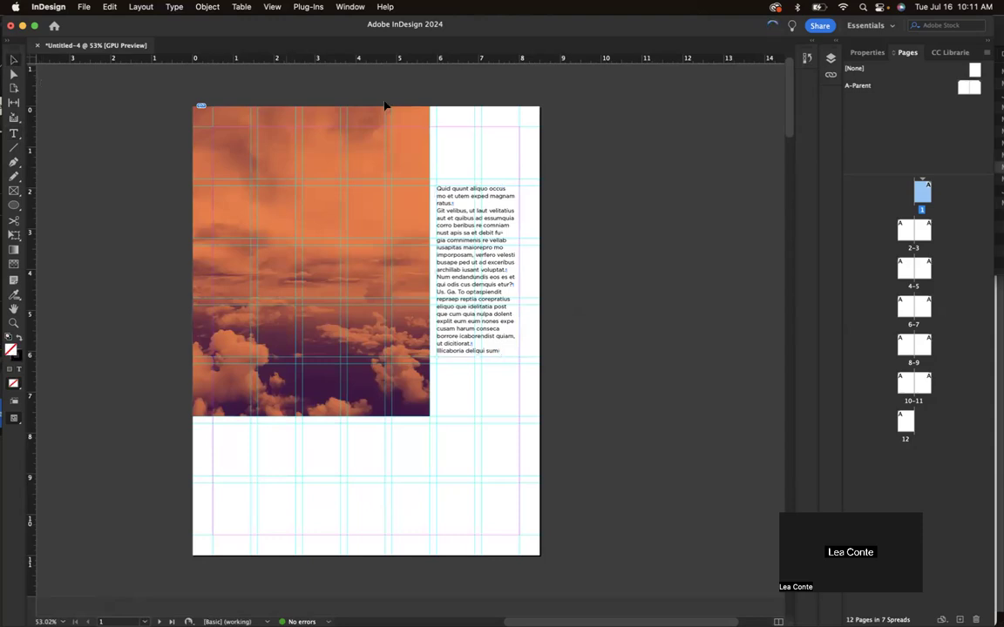
# Step: Preview page 1 without its guides, and shift the sky image and text frame around on the grid
pyautogui.press('w')
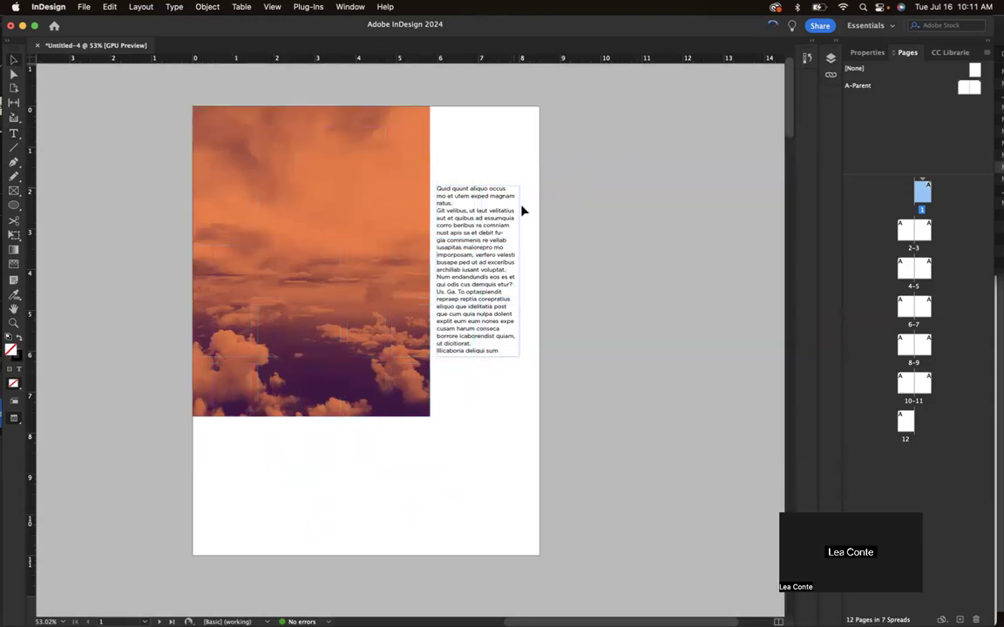
pyautogui.press('w')
pyautogui.moveTo(468, 262); pyautogui.dragTo(469, 327)
pyautogui.click(309, 263)
pyautogui.moveTo(479, 288); pyautogui.dragTo(425, 318)
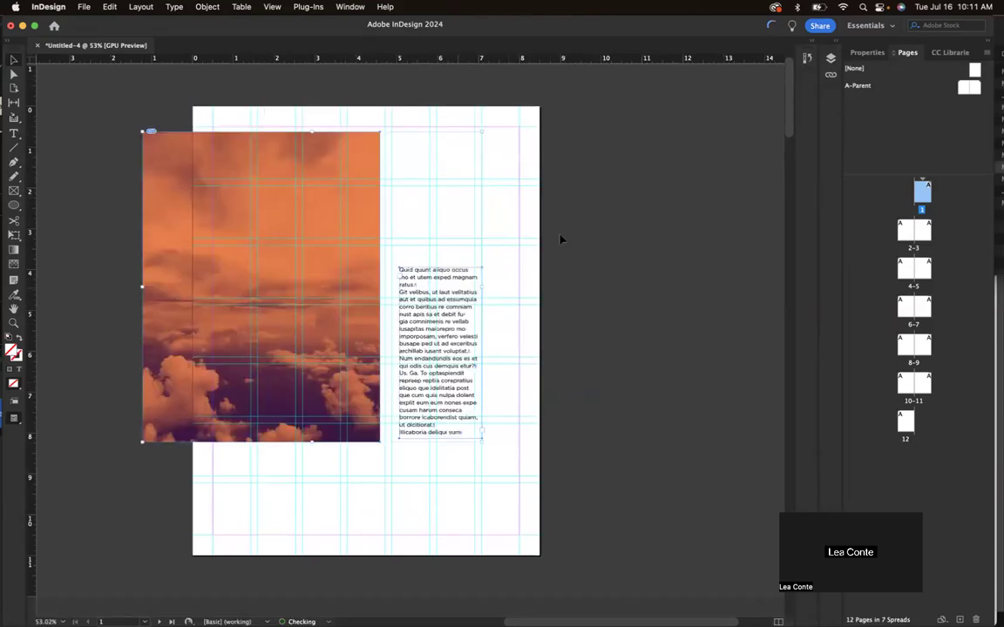
pyautogui.moveTo(497, 205); pyautogui.dragTo(496, 251)
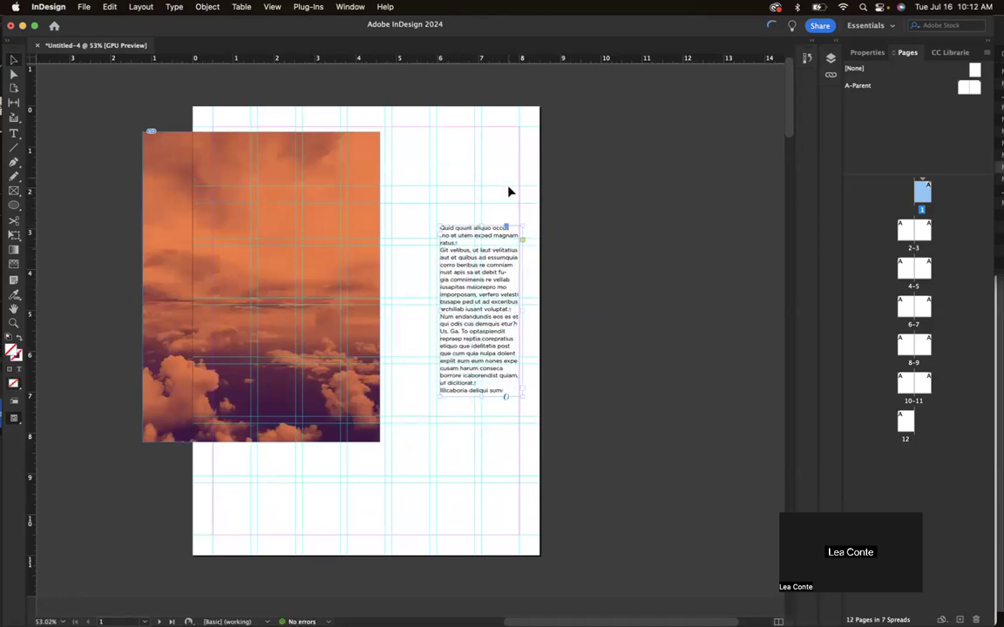
# Step: Move the text frame and the sky image off page 1 onto the pasteboard beside it
pyautogui.click(568, 152)
pyautogui.click(468, 231)
pyautogui.moveTo(458, 230); pyautogui.dragTo(610, 153)
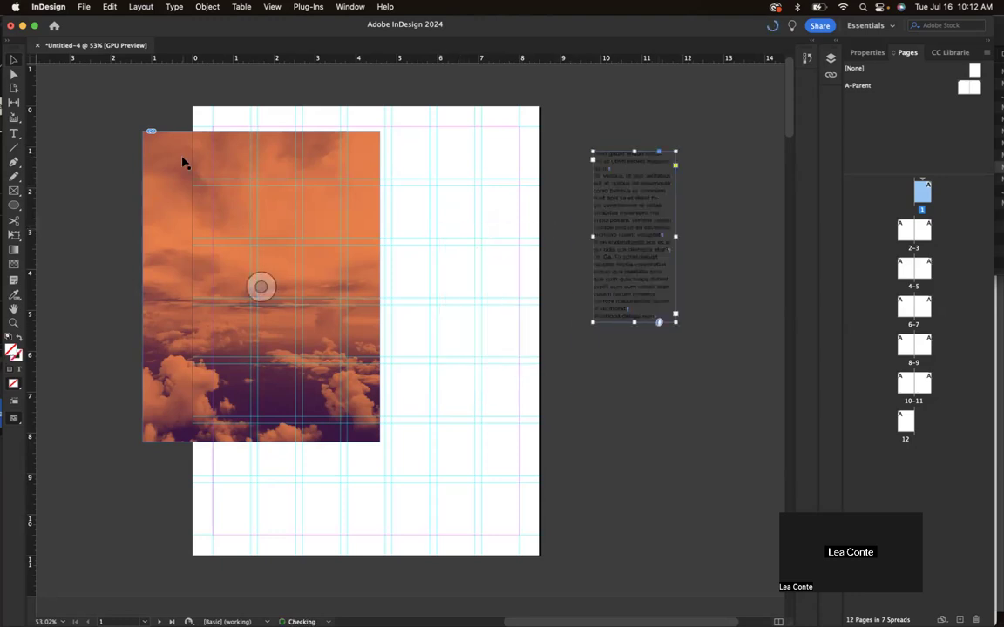
pyautogui.moveTo(161, 150); pyautogui.dragTo(569, 271)
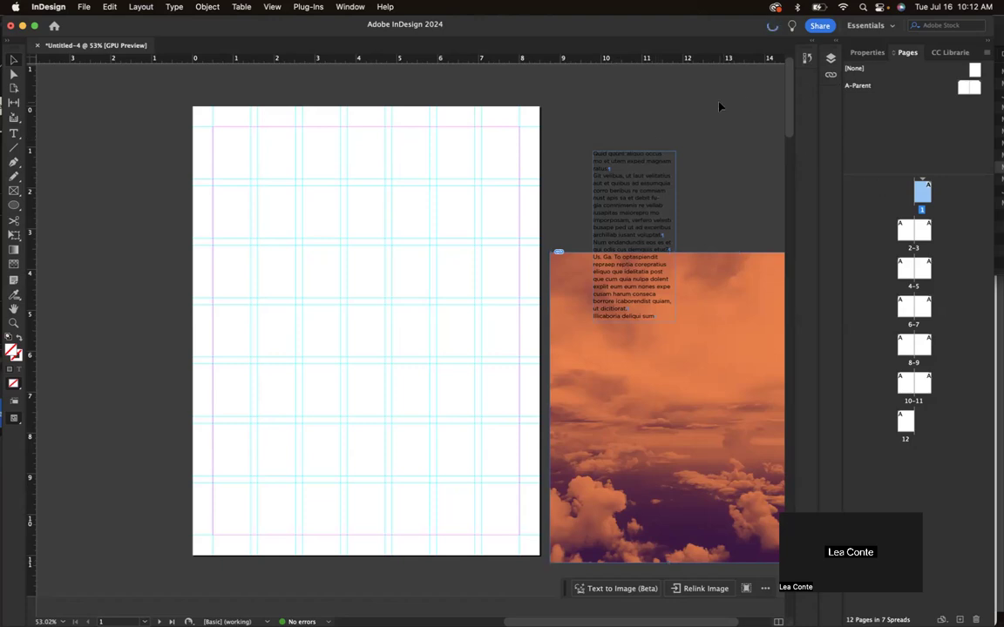
# Step: Show the document's layers and rename Layer 1 as grid
pyautogui.click(831, 57)
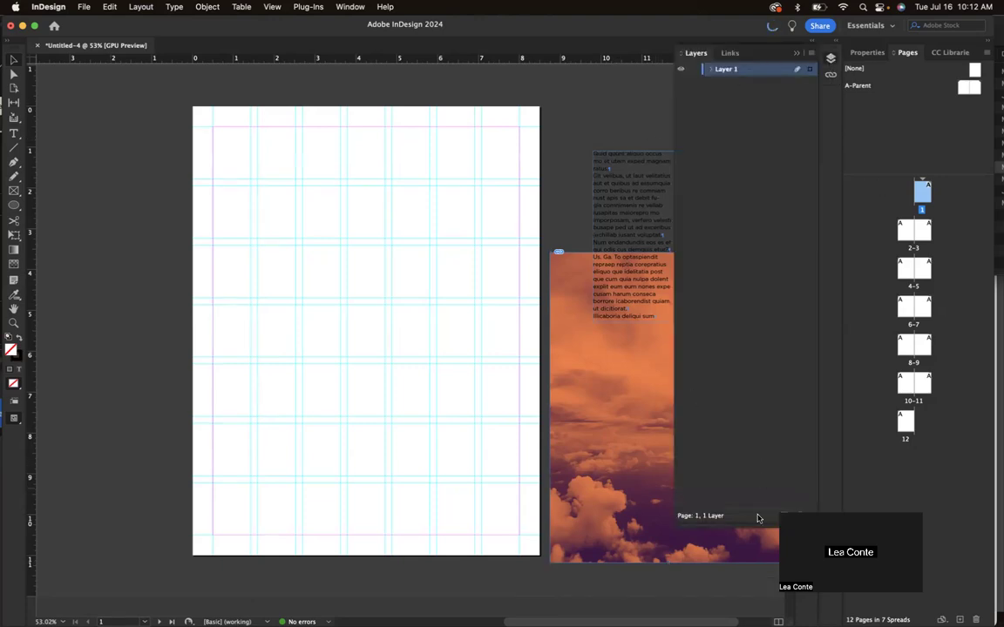
pyautogui.moveTo(757, 515); pyautogui.dragTo(756, 167)
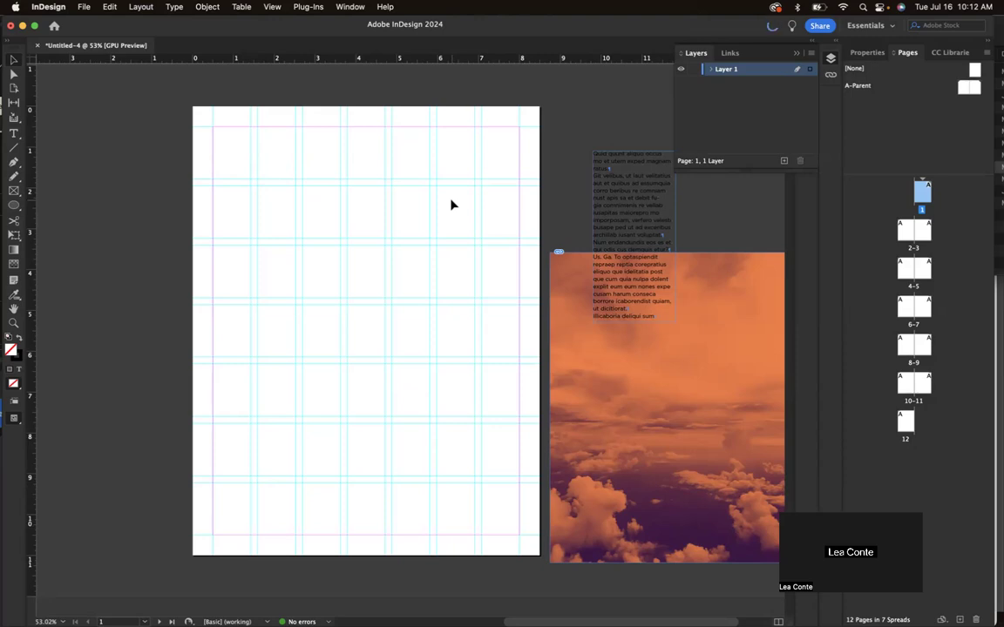
pyautogui.doubleClick(737, 70)
pyautogui.write('c')
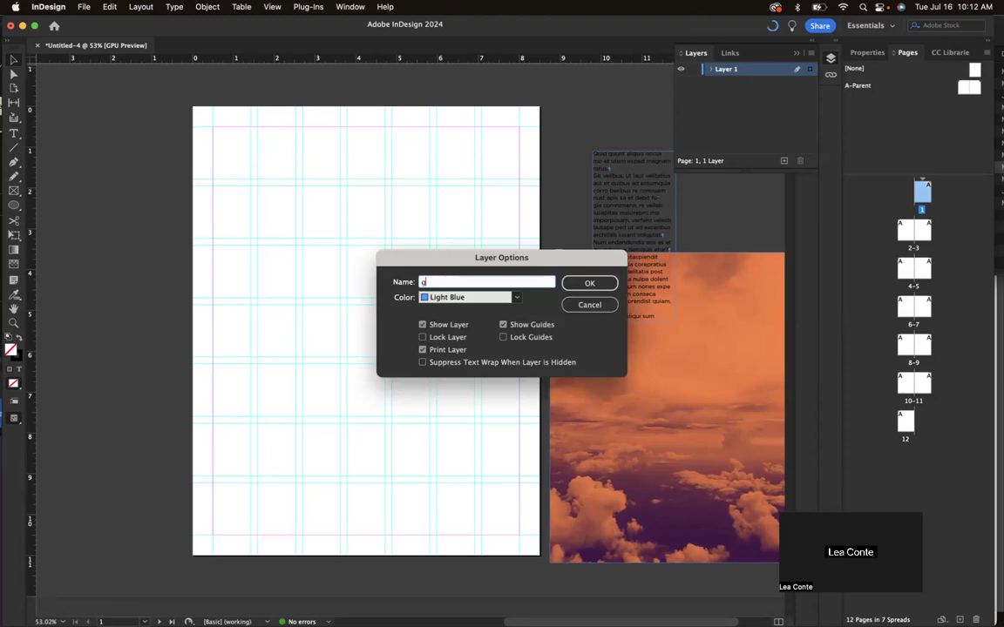
pyautogui.write('rid')
pyautogui.click(589, 283)
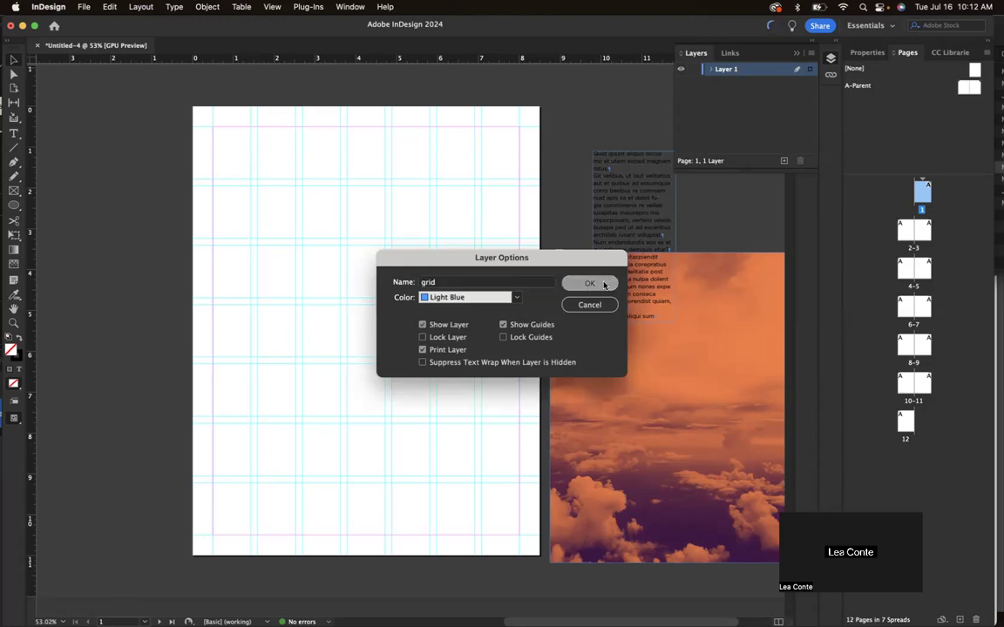
# Step: Add a new layer named text above the grid layer
pyautogui.click(784, 161)
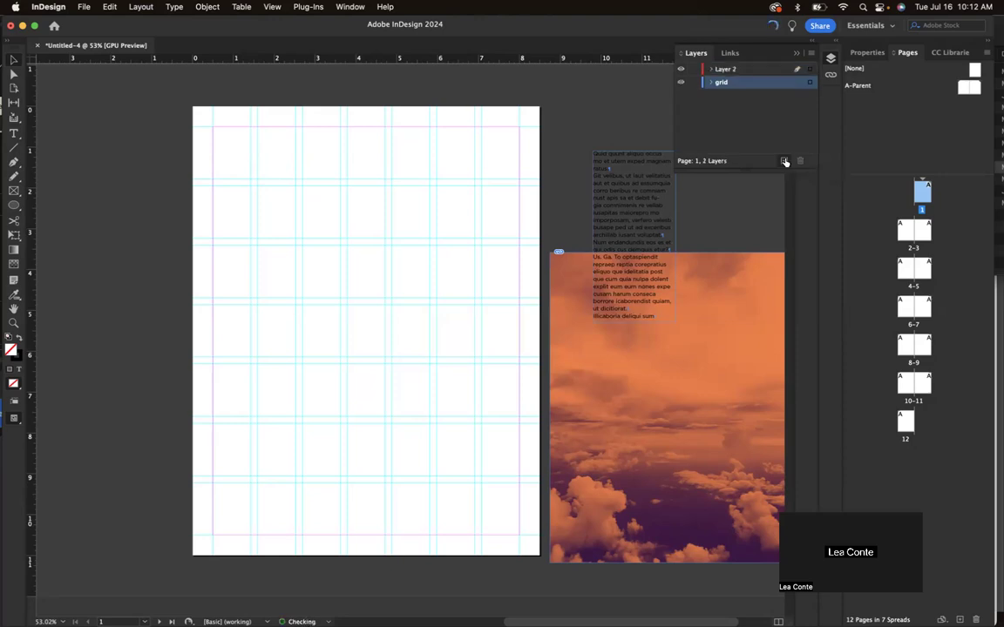
pyautogui.doubleClick(741, 70)
pyautogui.write('text')
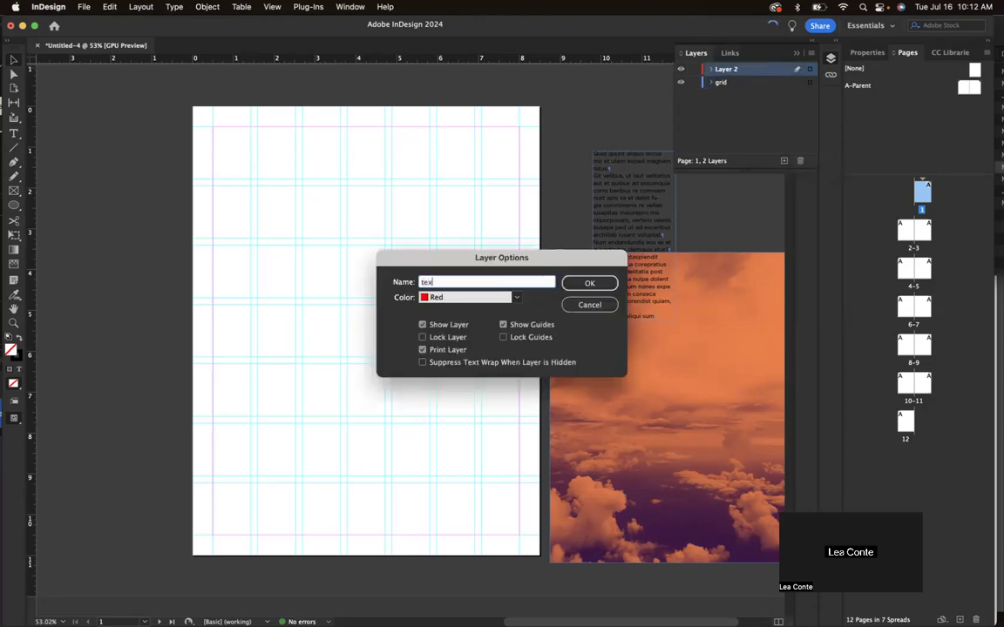
pyautogui.press('Return')
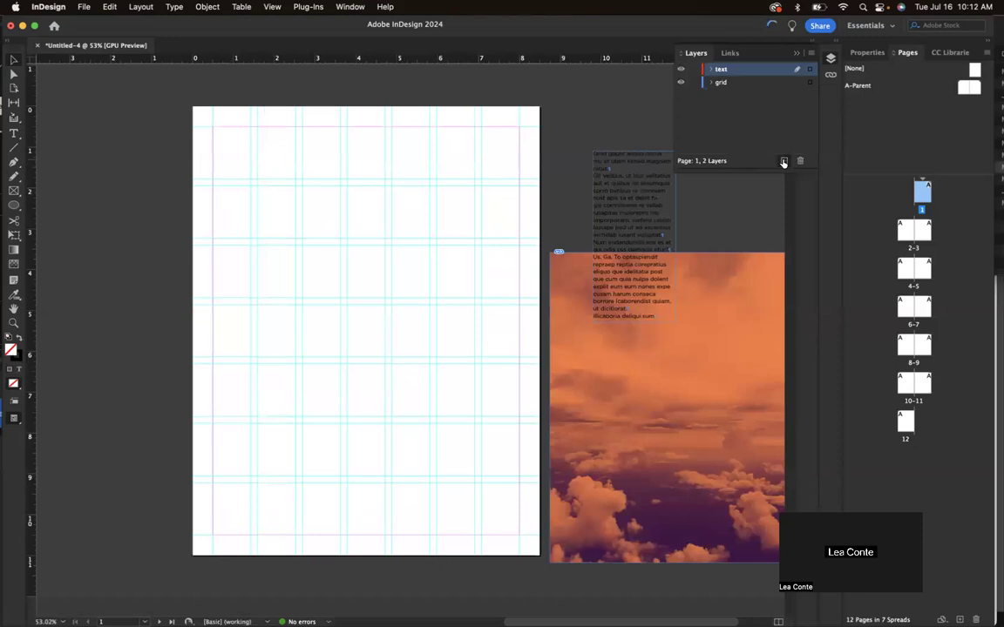
# Step: Add a new layer named imagrey and move the text layer above it in the stacking order
pyautogui.click(784, 161)
pyautogui.doubleClick(750, 70)
pyautogui.write('im')
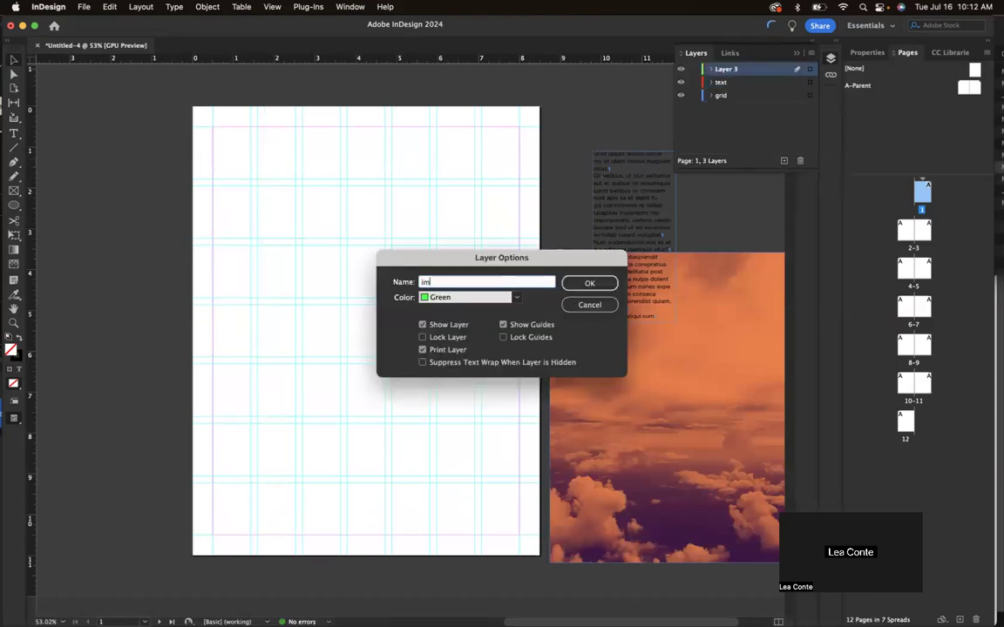
pyautogui.write('agrey')
pyautogui.press('Return')
pyautogui.click(734, 84)
pyautogui.moveTo(735, 84); pyautogui.dragTo(732, 63)
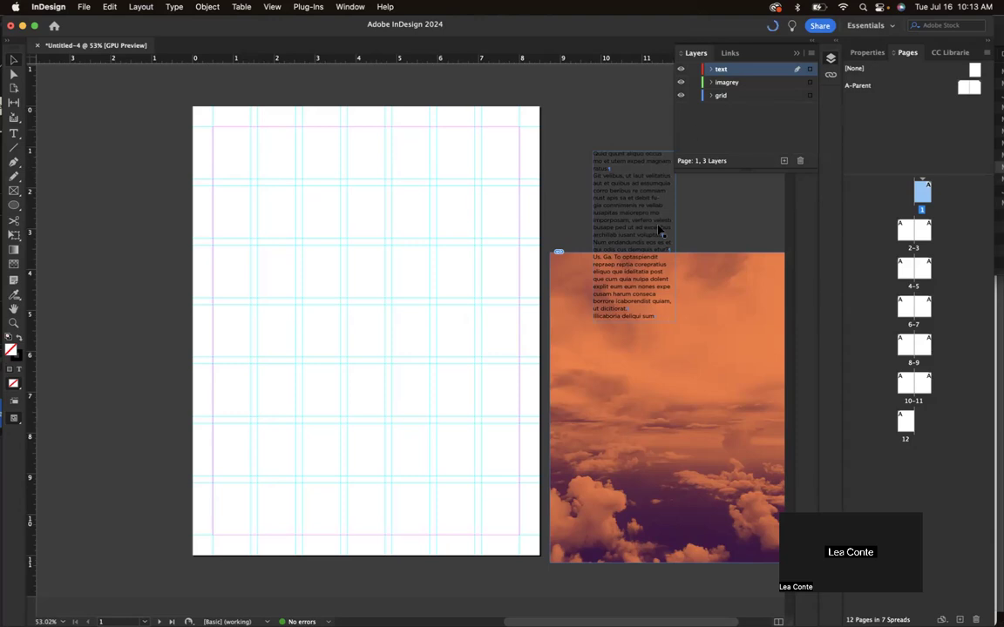
# Step: Assign the placeholder text frame to the text layer and the sky image to the imagrey layer
pyautogui.click(639, 179)
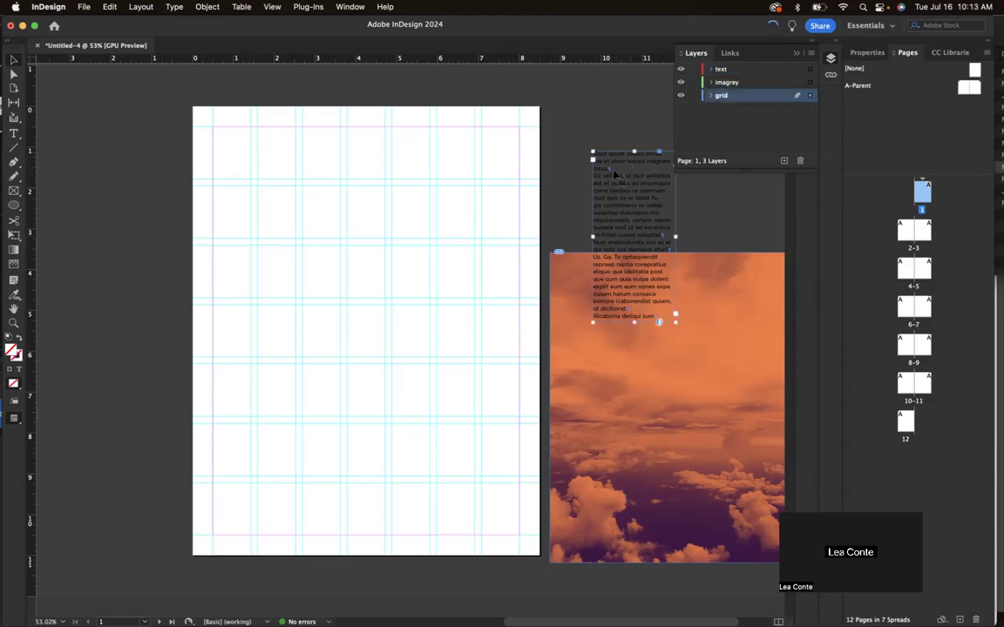
pyautogui.moveTo(653, 204); pyautogui.dragTo(640, 170)
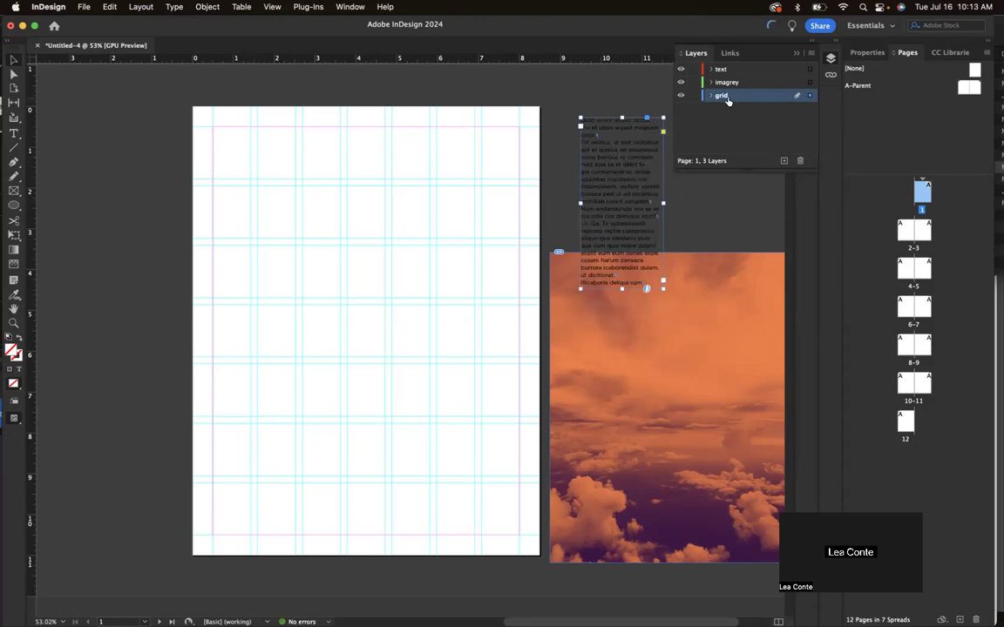
pyautogui.moveTo(809, 96); pyautogui.dragTo(809, 70)
pyautogui.click(738, 298)
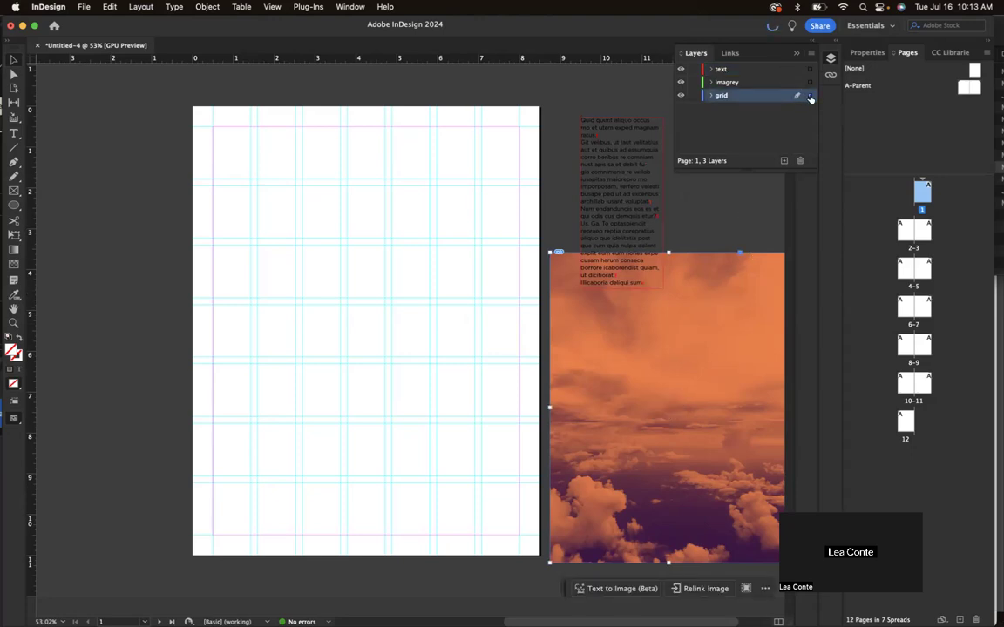
pyautogui.moveTo(809, 98); pyautogui.dragTo(810, 83)
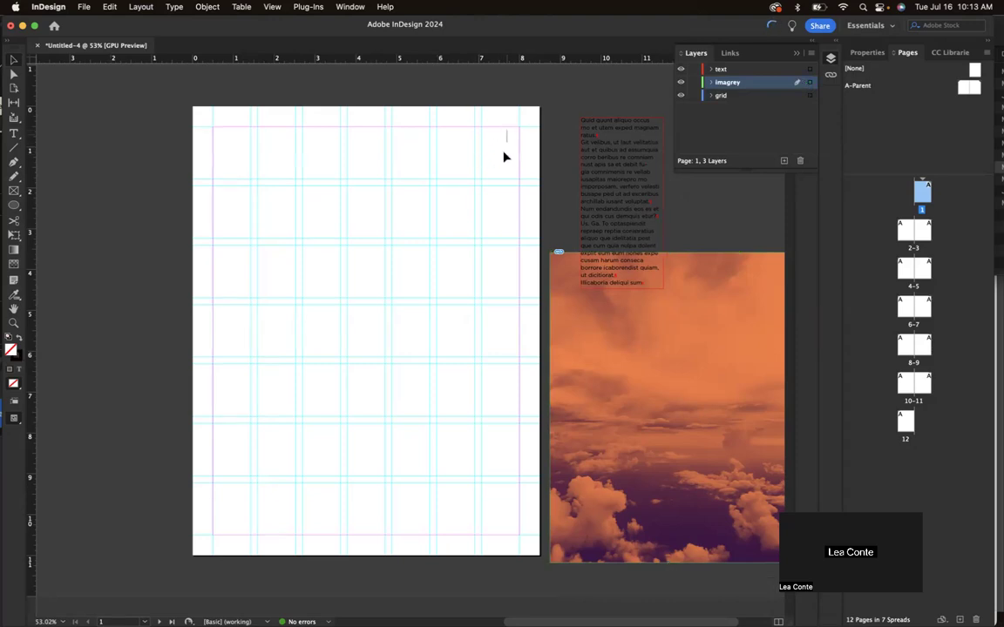
# Step: Lock the grid layer to test selecting the guides on page 1, and unlock it again
pyautogui.click(458, 233)
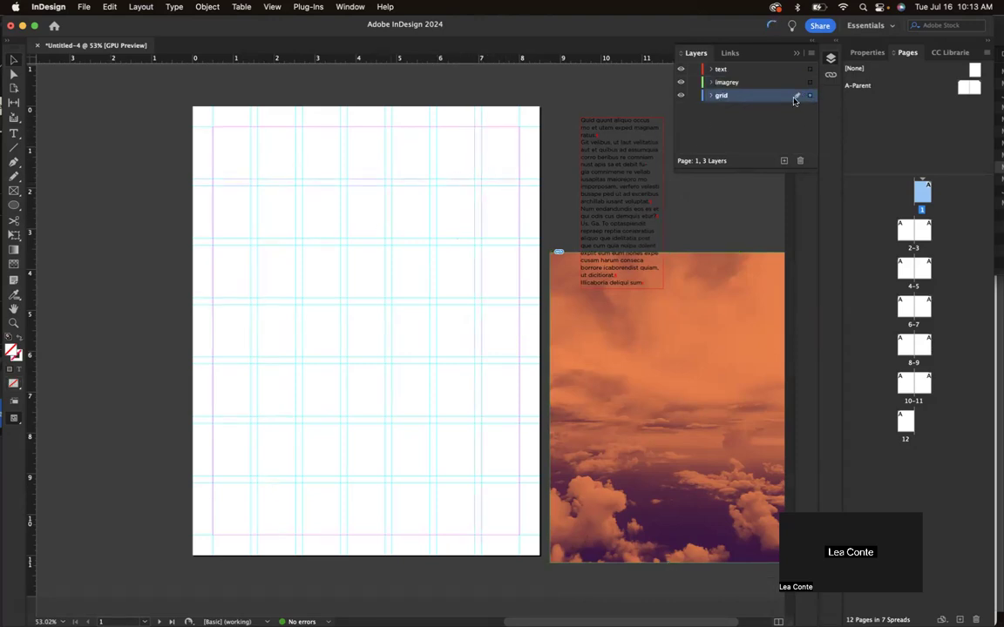
pyautogui.click(694, 96)
pyautogui.moveTo(493, 159); pyautogui.dragTo(323, 403)
pyautogui.click(693, 95)
pyautogui.click(763, 69)
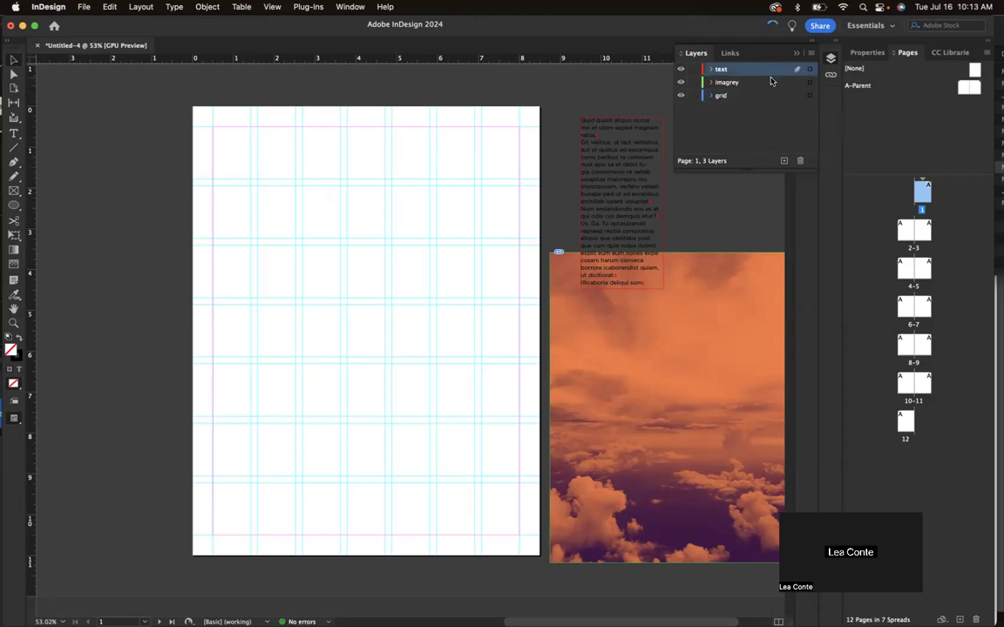
pyautogui.keyDown('shift'); pyautogui.click(763, 82); pyautogui.keyUp('shift')
pyautogui.click(800, 161)
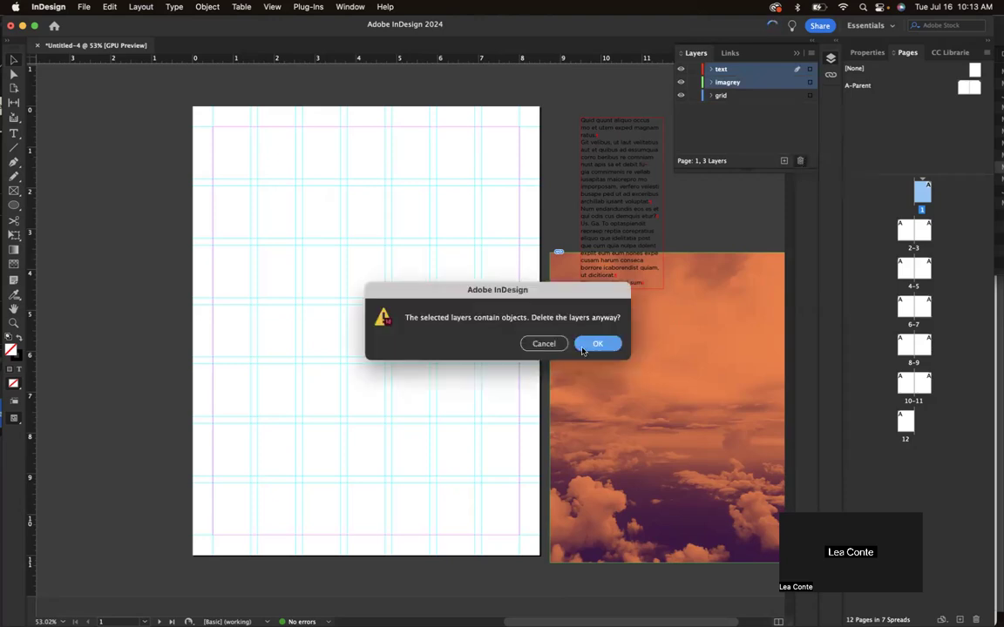
pyautogui.click(543, 345)
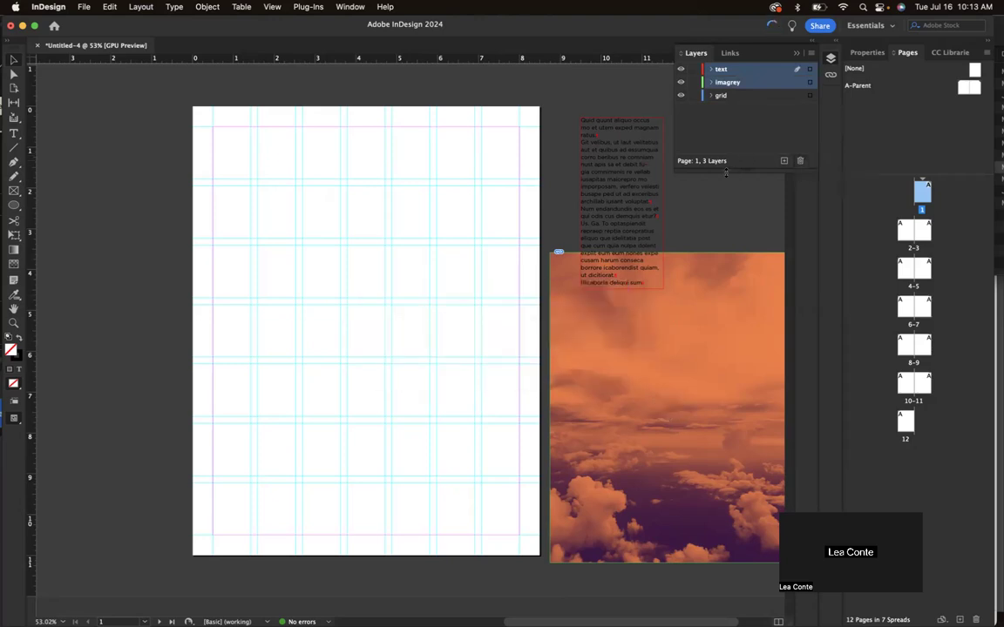
# Step: Select all the guides on page 1 and delete them
pyautogui.moveTo(535, 118); pyautogui.dragTo(203, 547)
pyautogui.press('Delete')
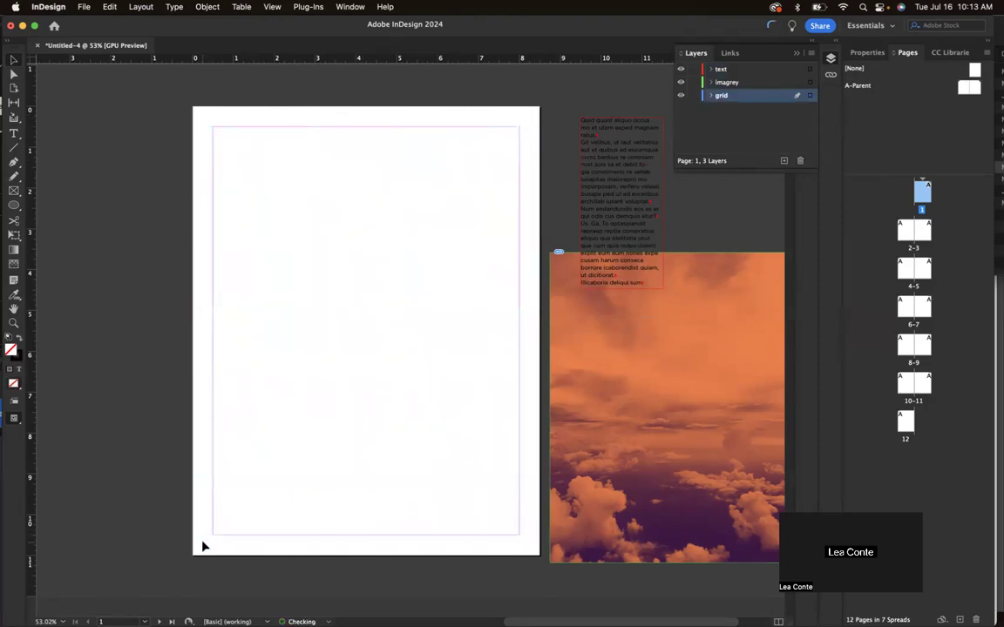
pyautogui.click(747, 128)
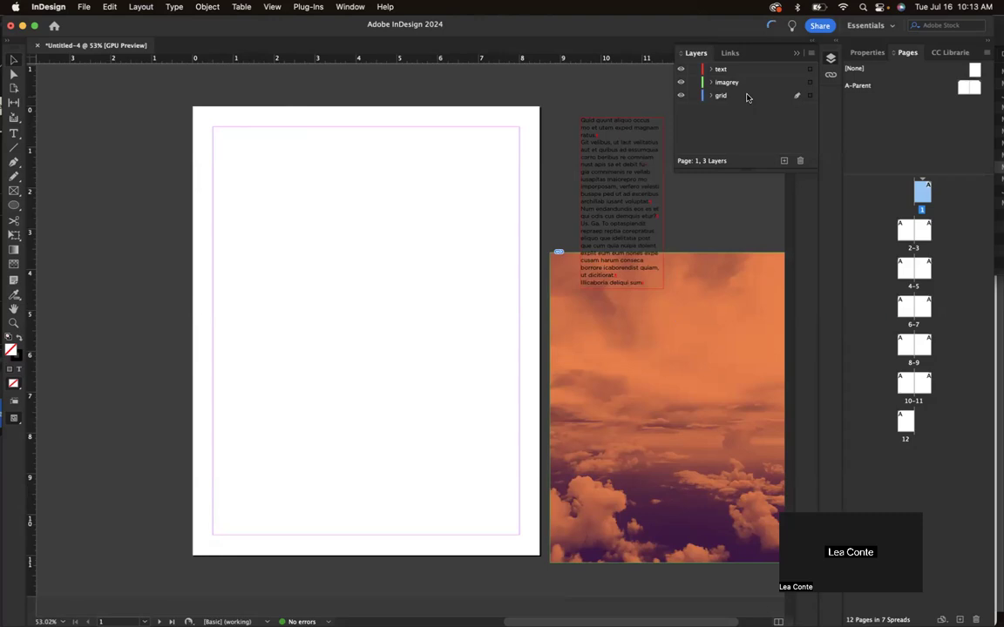
# Step: Open the A-Parent spread for editing, showing both of its pages
pyautogui.doubleClick(963, 88)
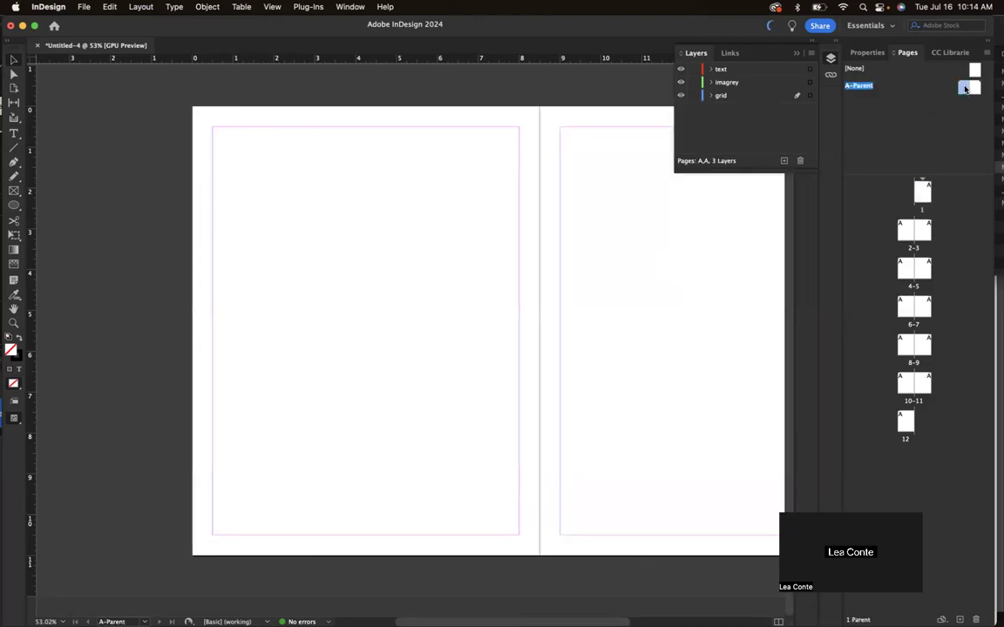
pyautogui.press('super+alt+0')
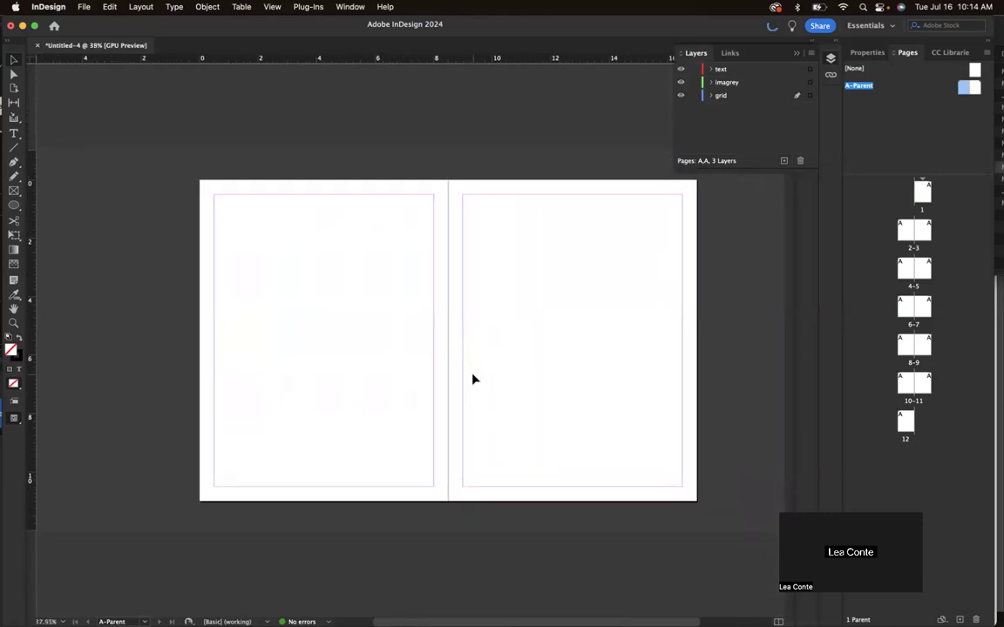
pyautogui.hscroll(1, 573, 334)
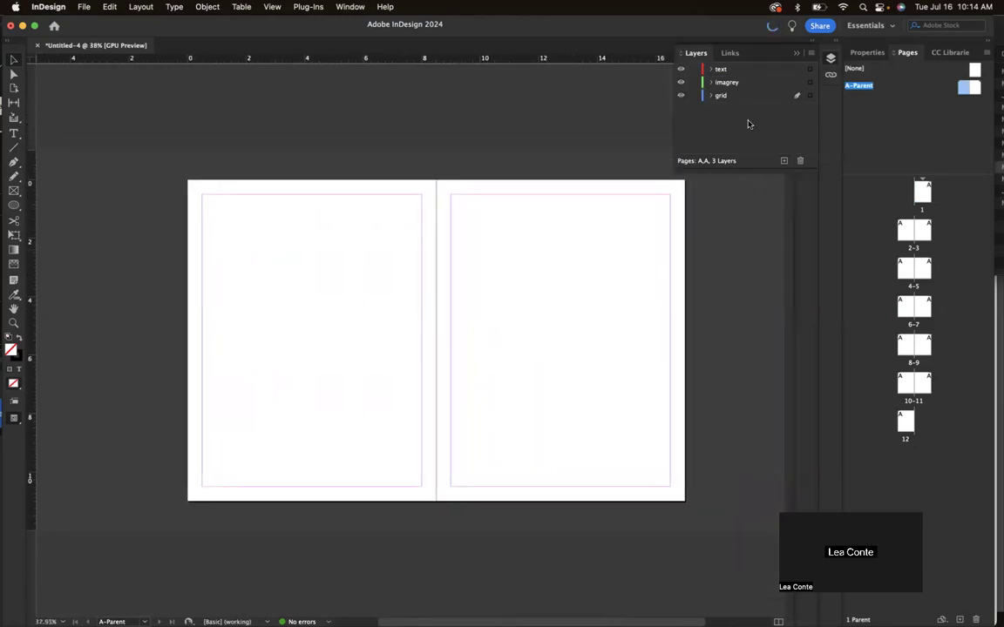
# Step: Rename the grid layer as master page
pyautogui.click(743, 96)
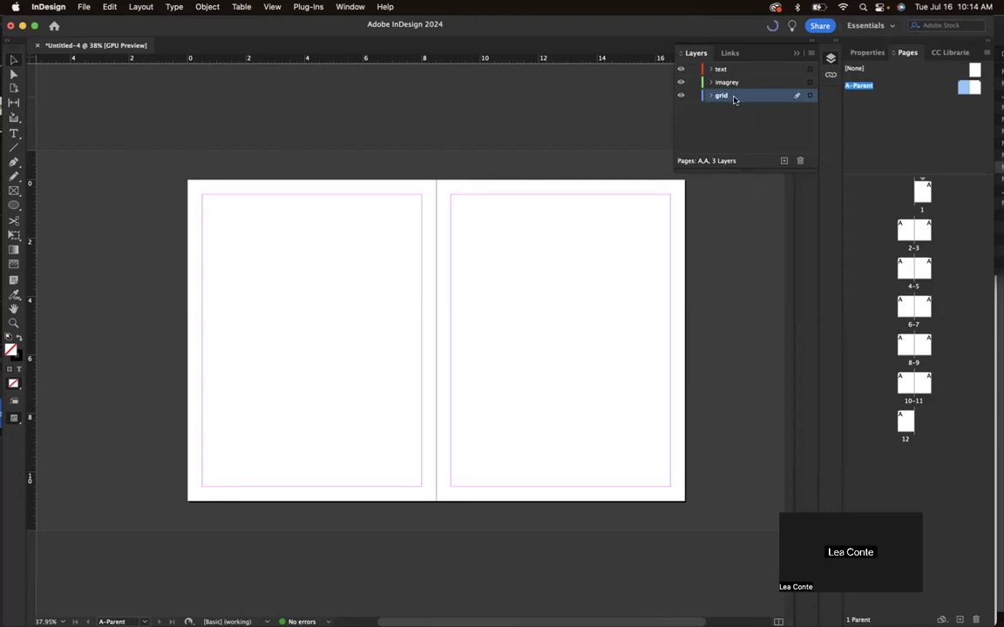
pyautogui.doubleClick(734, 97)
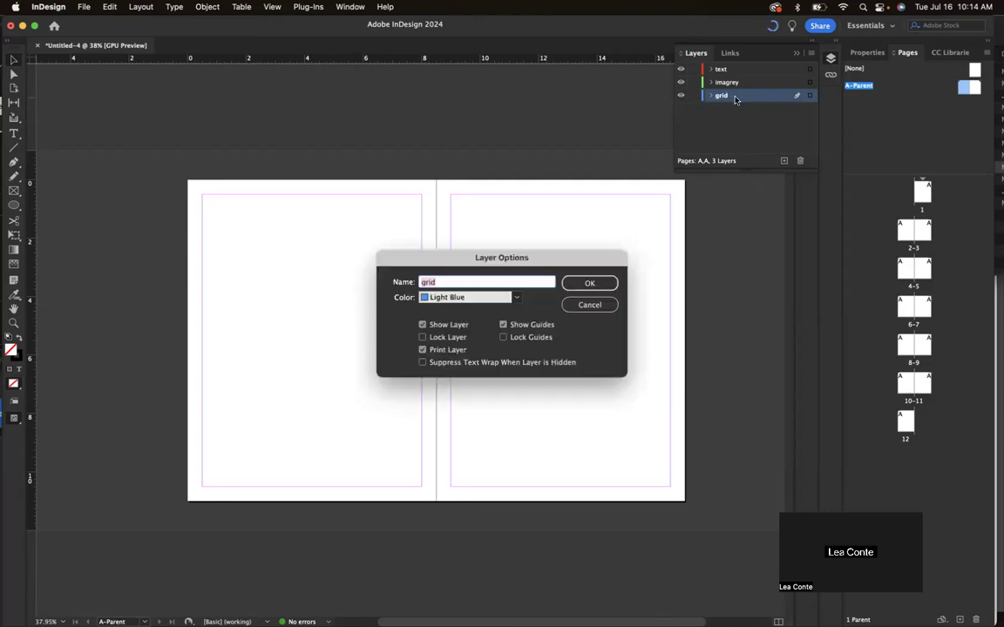
pyautogui.write('master page')
pyautogui.press('Return')
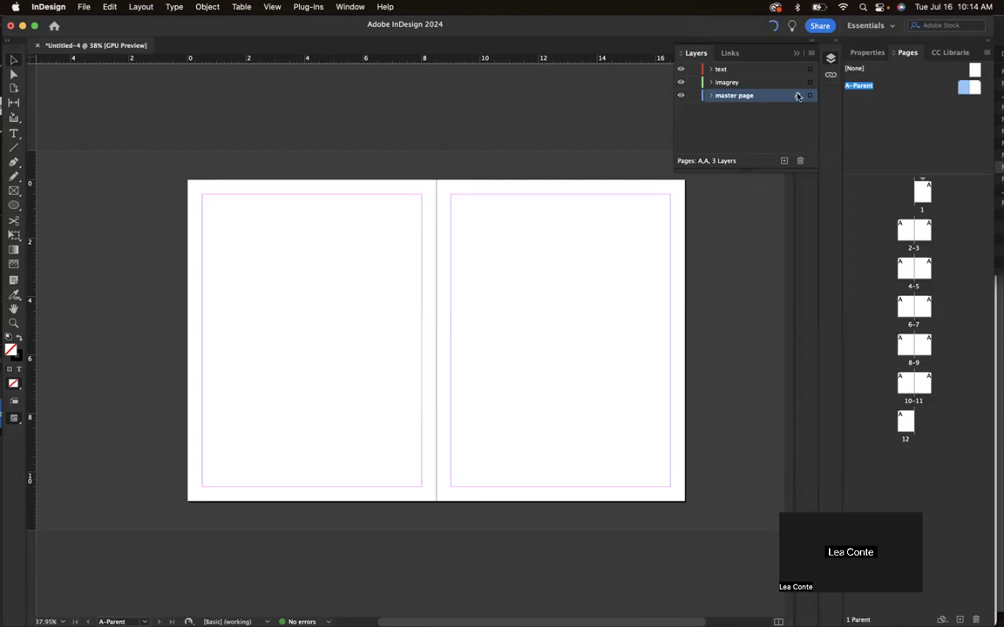
# Step: Change the bottom layer's name to parent page
pyautogui.doubleClick(736, 96)
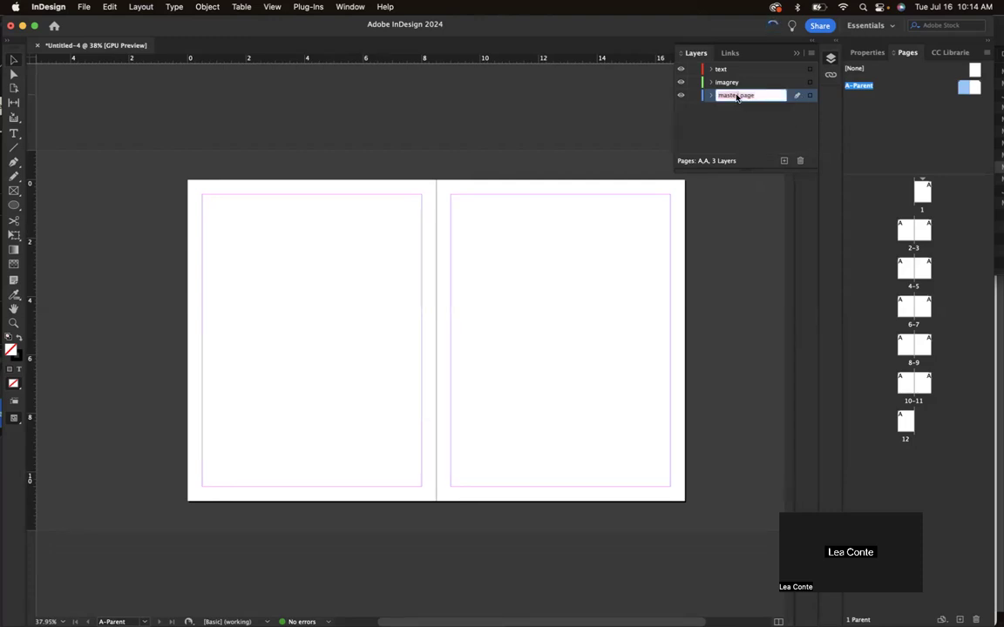
pyautogui.write('parent')
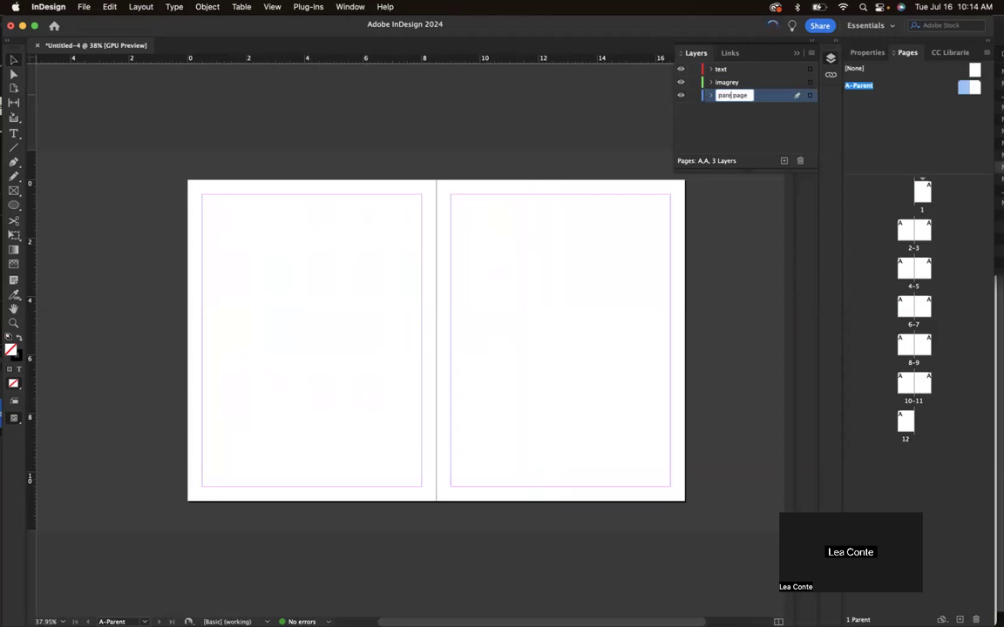
pyautogui.click(751, 120)
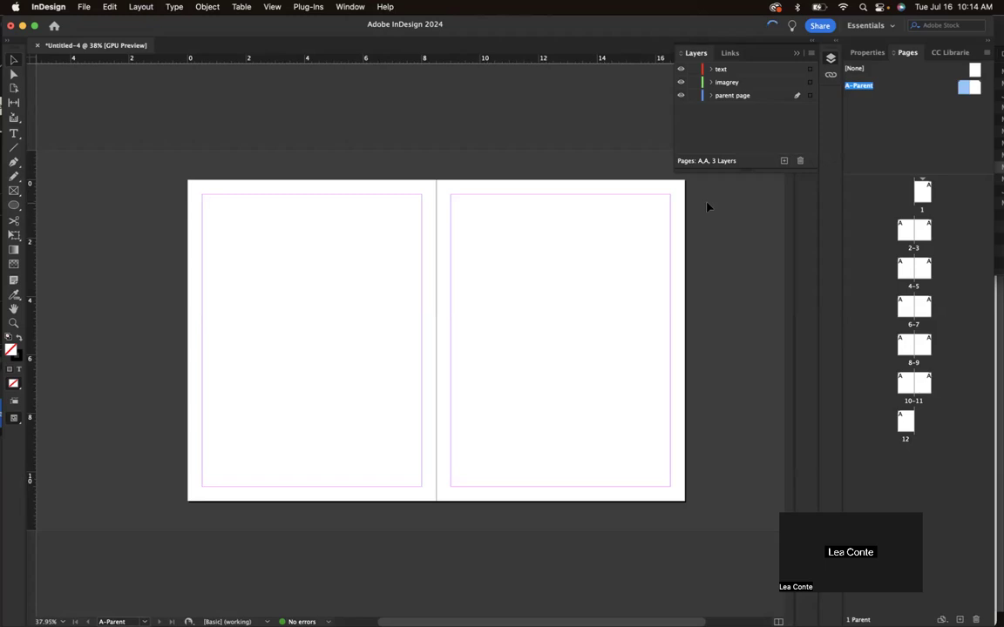
# Step: Set up guides for the A-Parent spread with 3 rows and 6 columns
pyautogui.hscroll(1, 521, 329)
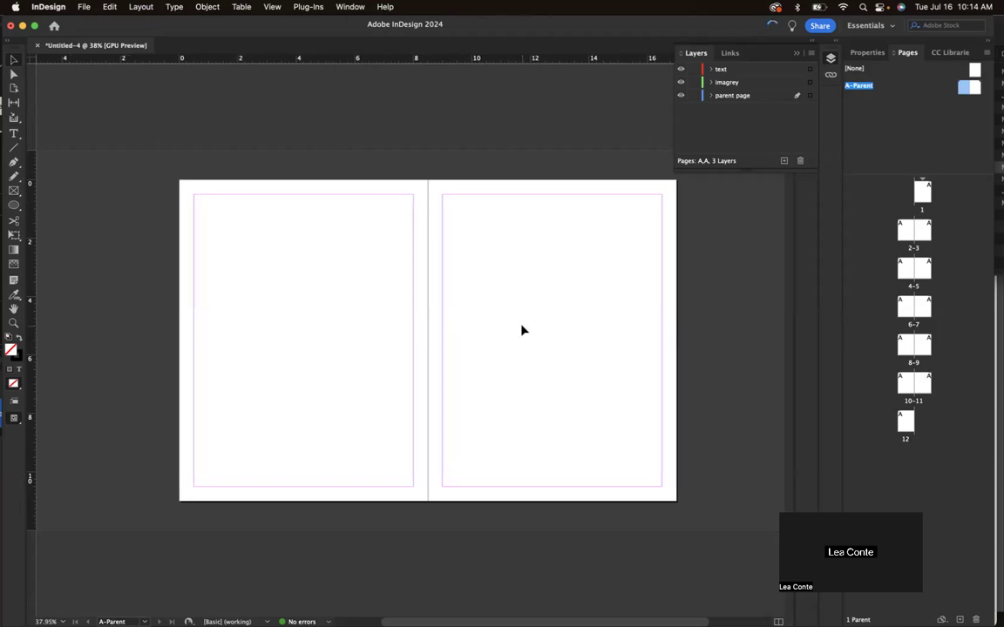
pyautogui.click(141, 6)
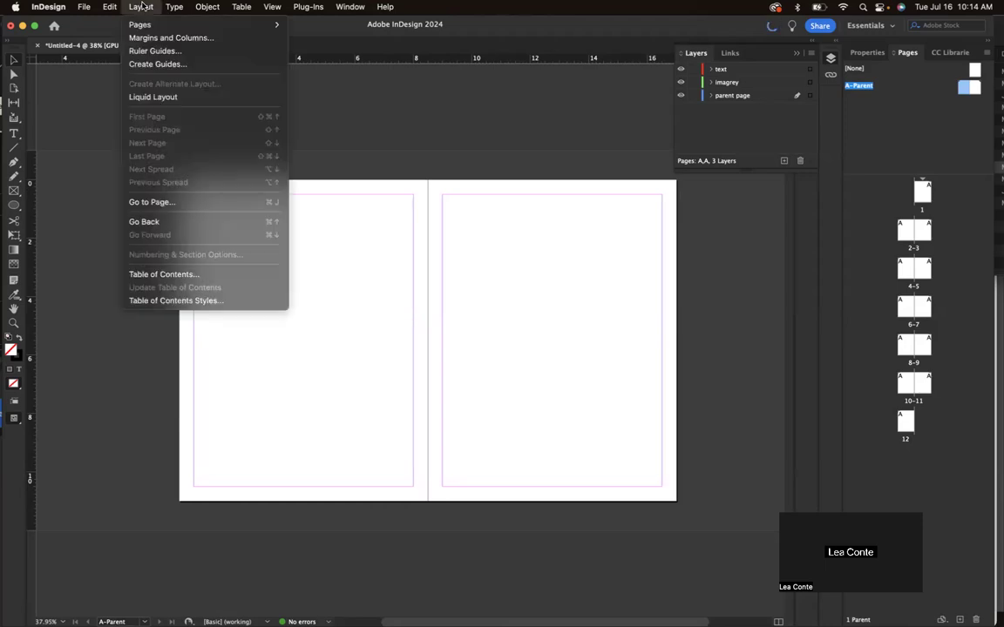
pyautogui.click(149, 64)
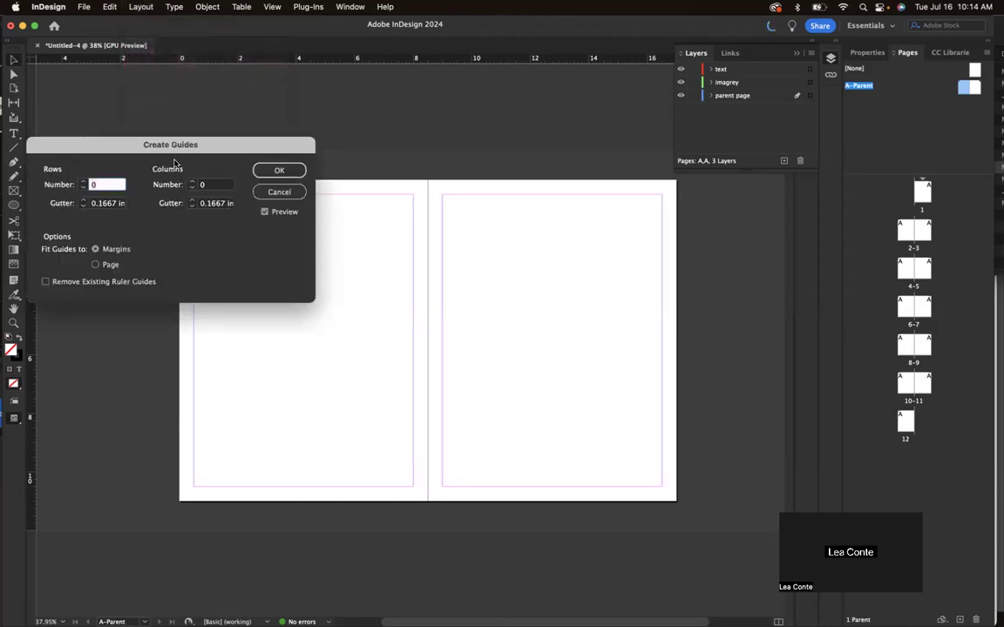
pyautogui.moveTo(174, 147); pyautogui.dragTo(279, 118)
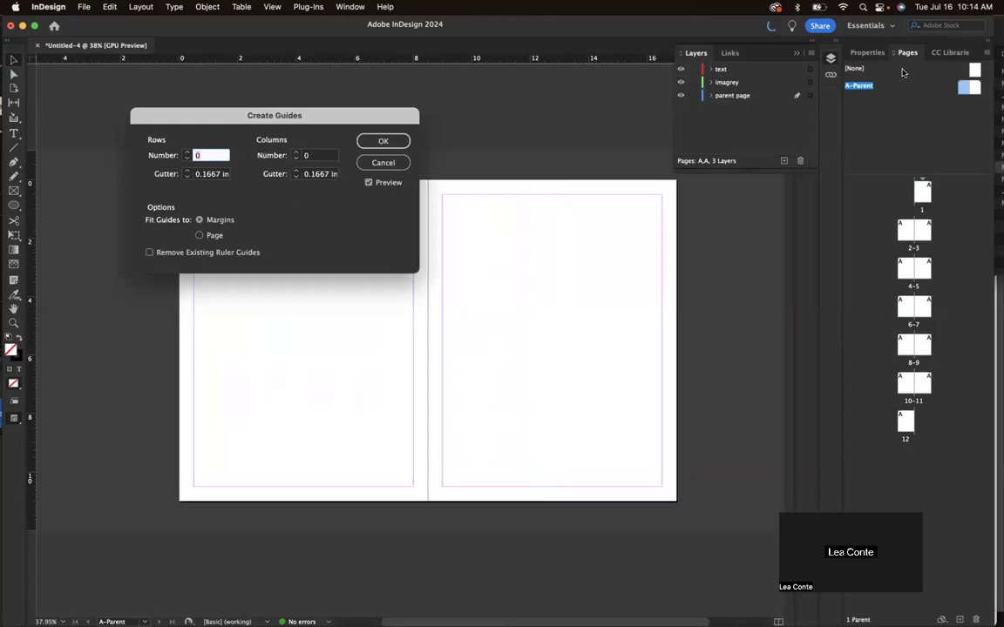
pyautogui.click(187, 152)
pyautogui.click(187, 152)
pyautogui.click(186, 152)
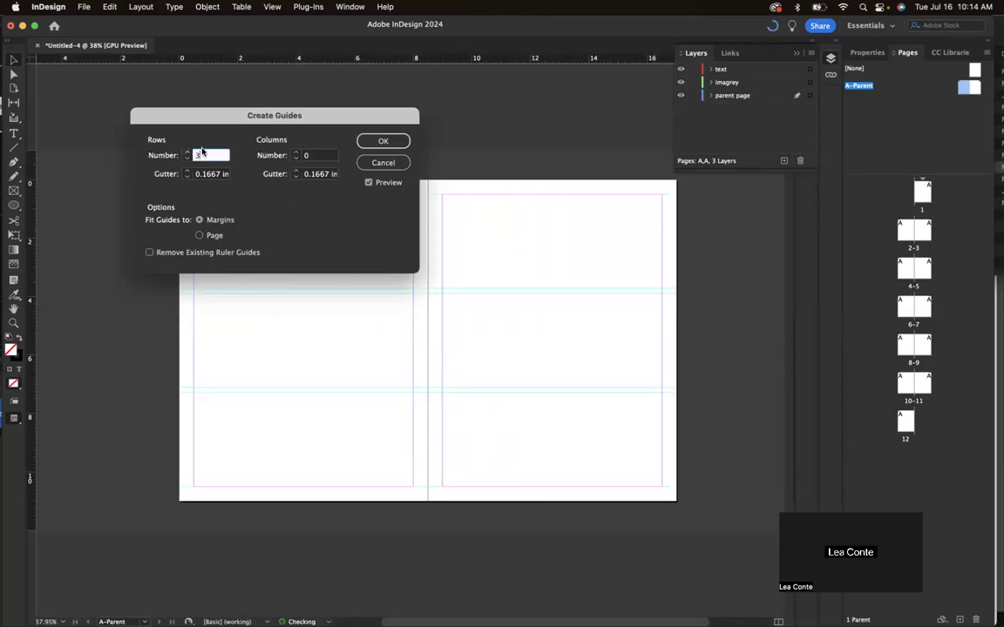
pyautogui.click(296, 152)
pyautogui.click(295, 153)
pyautogui.click(295, 153)
pyautogui.click(296, 152)
pyautogui.click(295, 152)
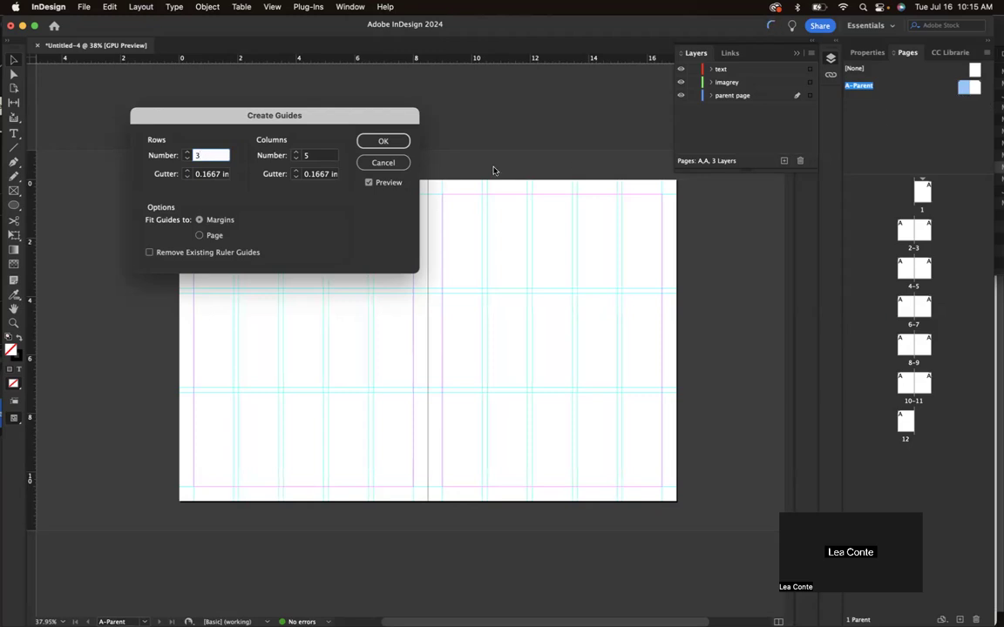
pyautogui.click(295, 153)
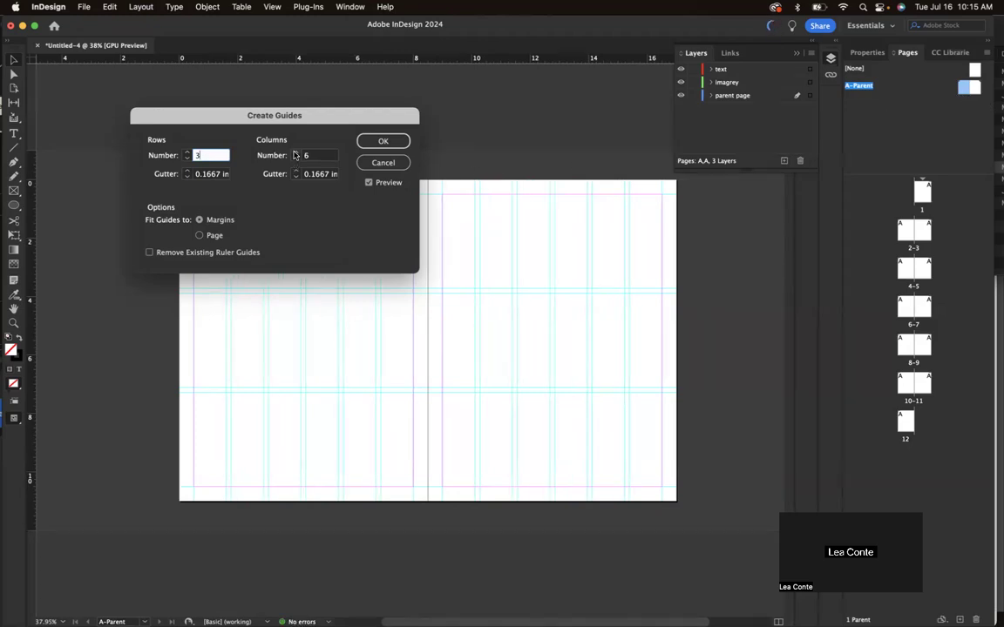
# Step: Raise the guide rows to 6, keep 6 columns, and create the guides on the A-Parent spread
pyautogui.click(187, 152)
pyautogui.click(187, 152)
pyautogui.click(187, 153)
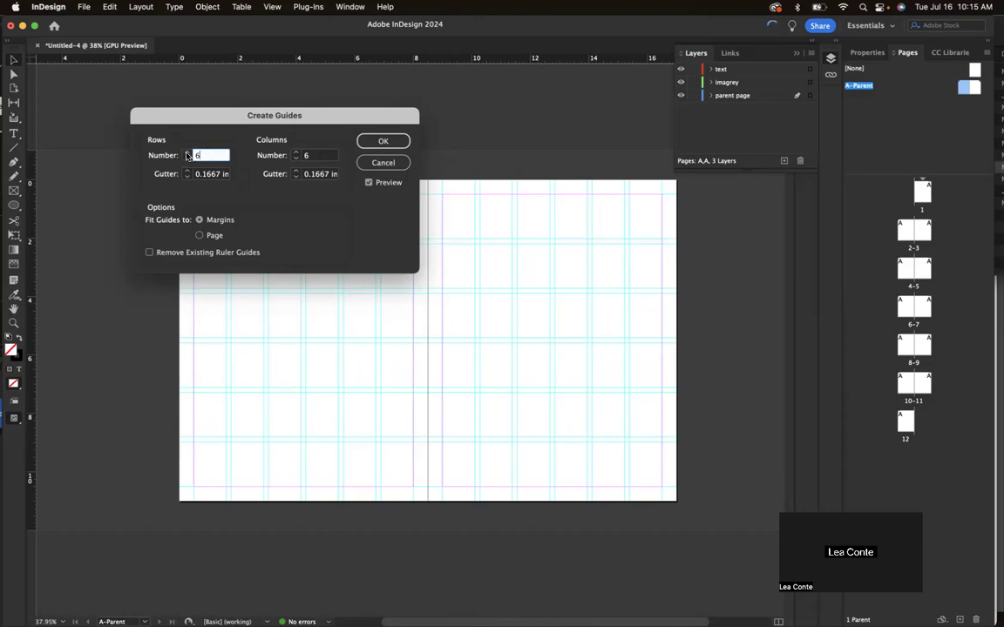
pyautogui.click(296, 152)
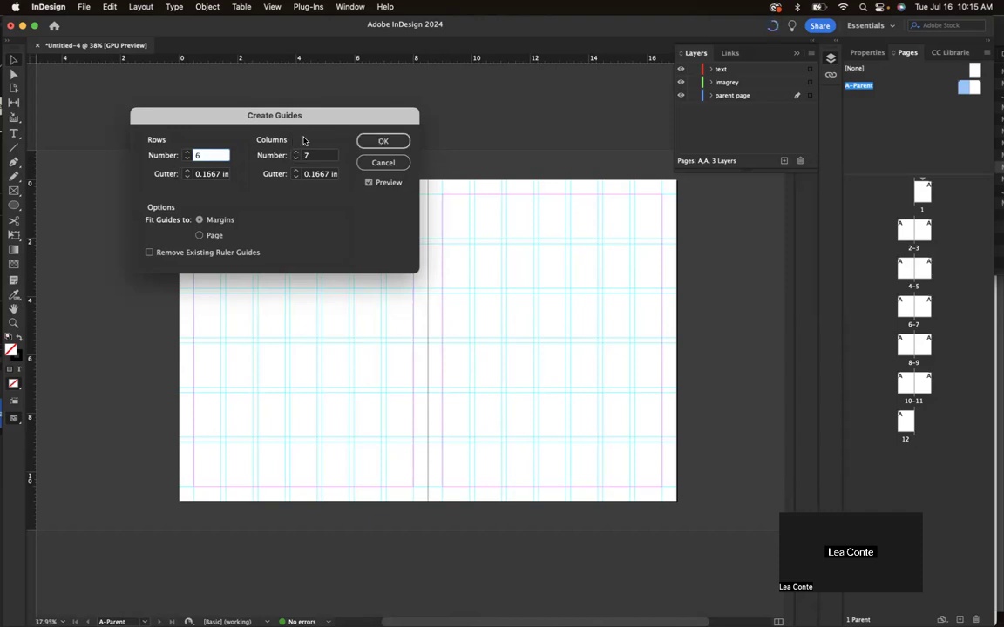
pyautogui.click(297, 158)
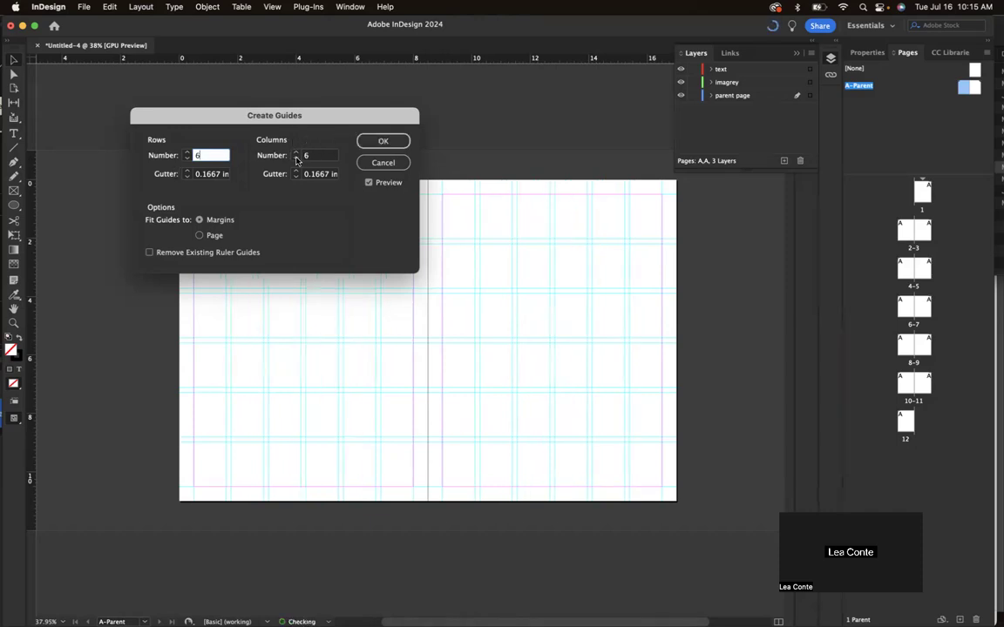
pyautogui.click(384, 142)
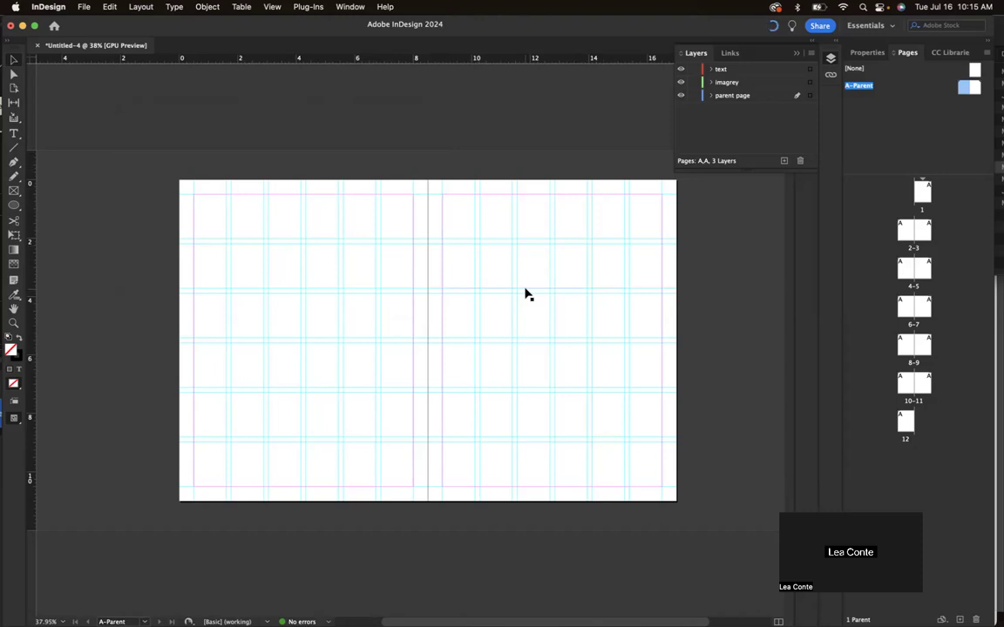
# Step: Go to page 1 and examine the guide grid on the document pages through page 12
pyautogui.scroll(-1, 525, 294)
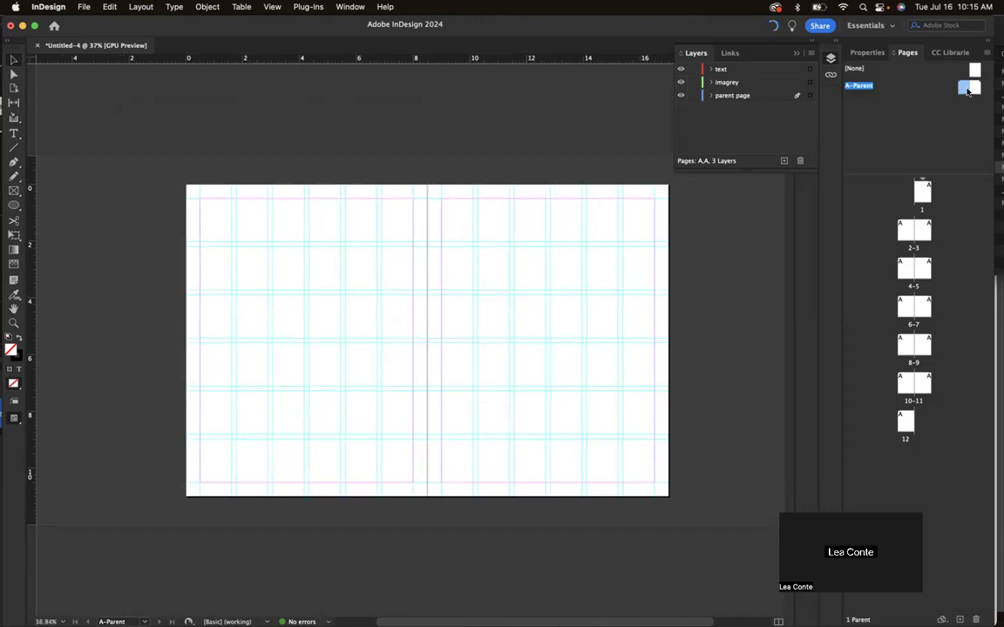
pyautogui.doubleClick(922, 193)
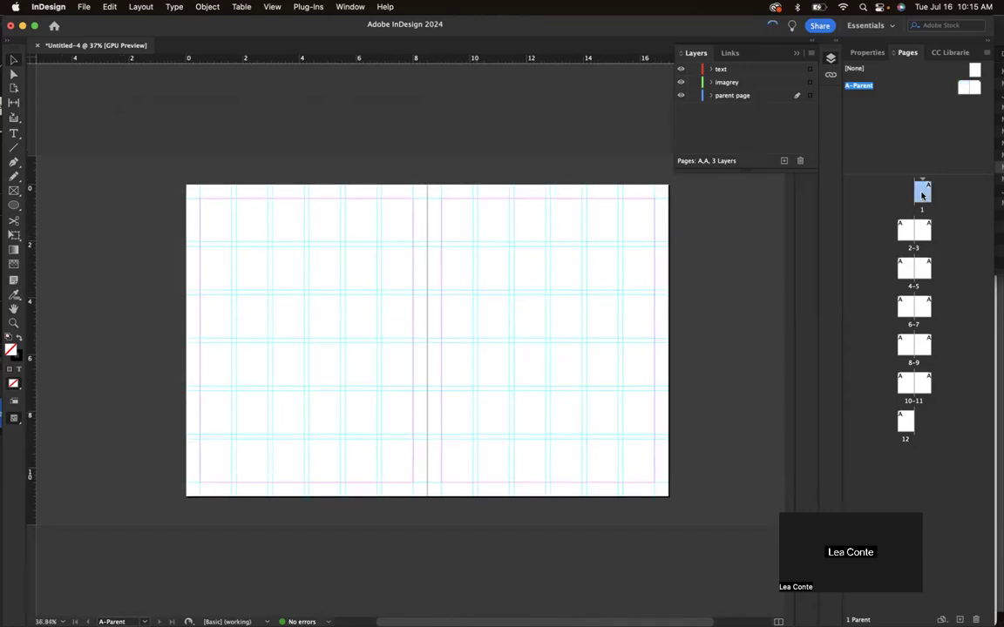
pyautogui.scroll(-6, 446, 383)
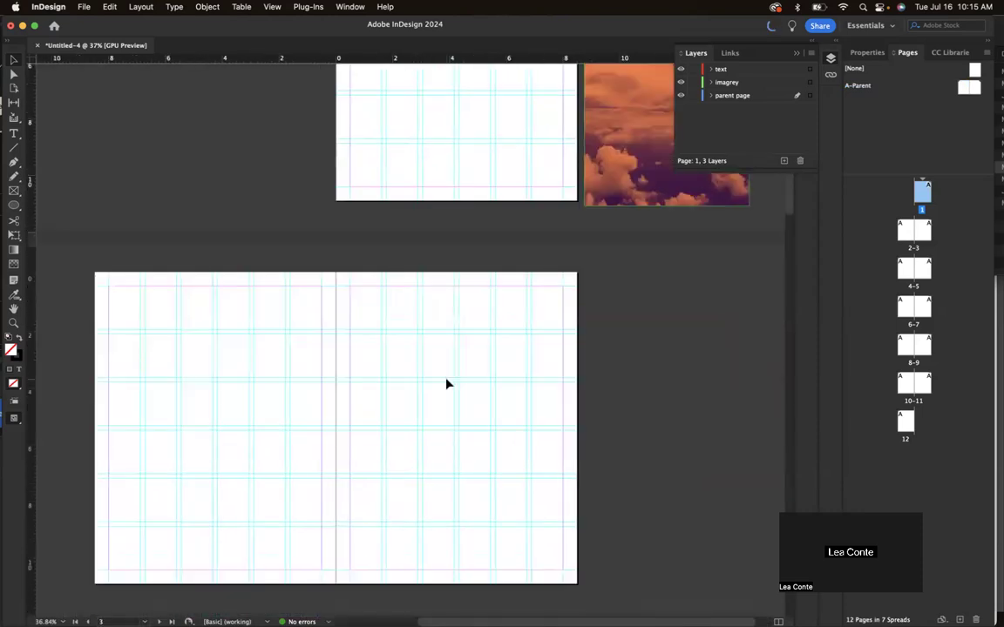
pyautogui.scroll(-15, 446, 384)
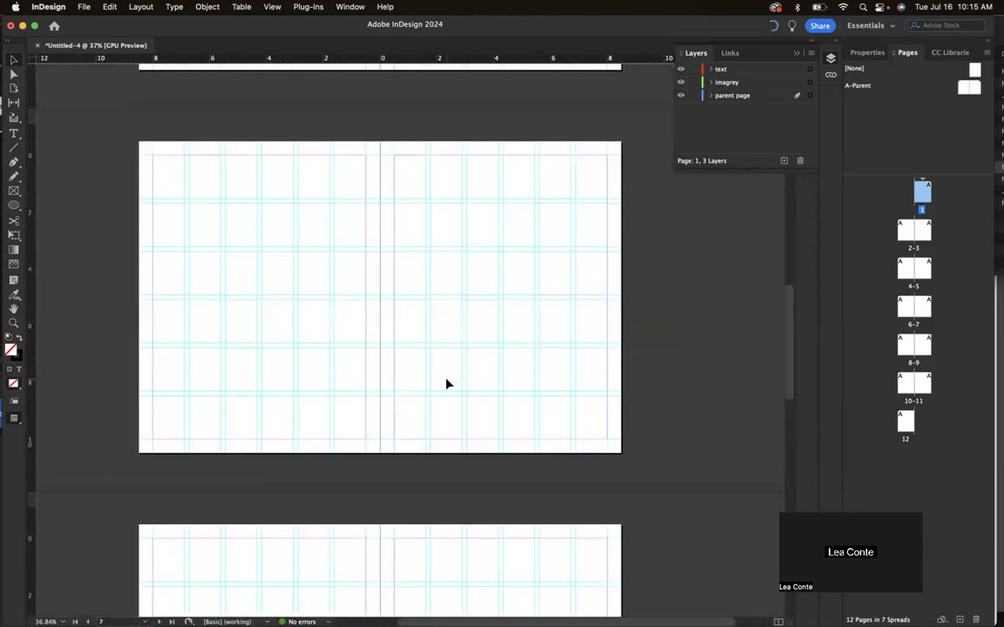
pyautogui.scroll(-5, 446, 384)
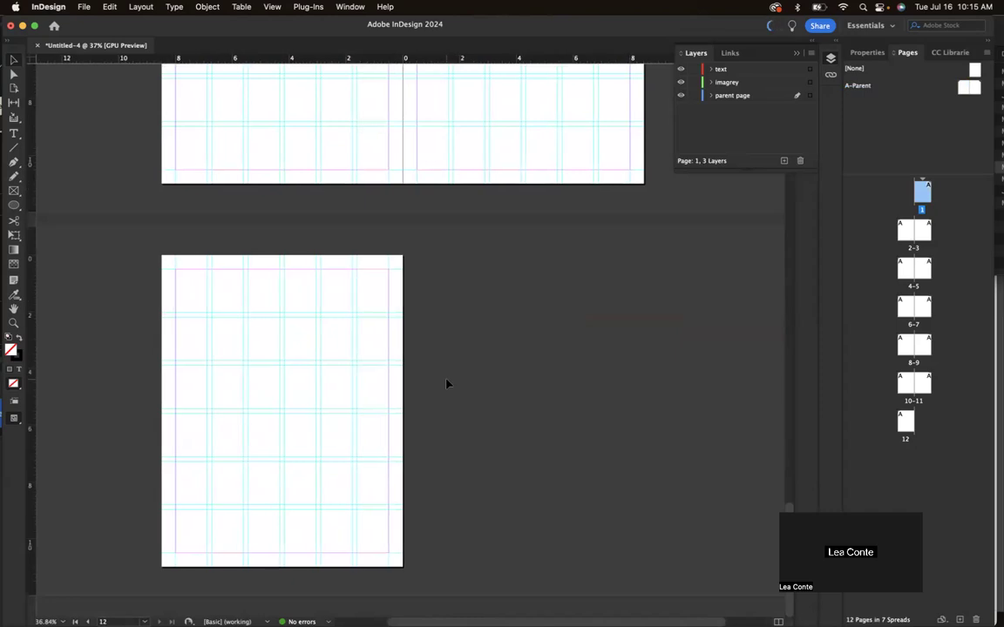
pyautogui.scroll(4, 446, 383)
pyautogui.scroll(10, 447, 384)
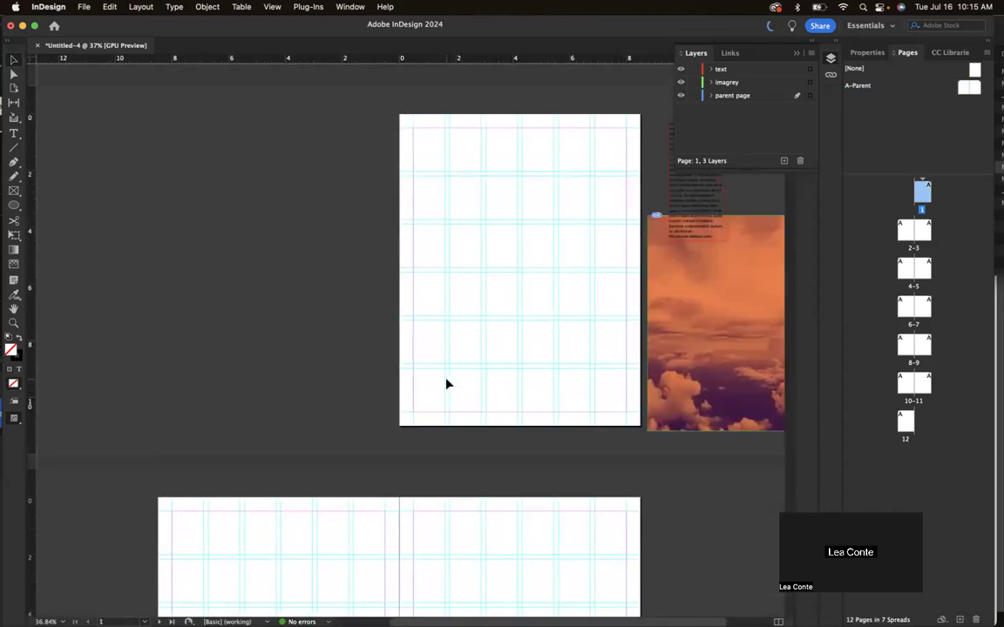
# Step: Add a second two-page parent spread to the document with the default options
pyautogui.click(942, 120)
pyautogui.scroll(-6, 471, 419)
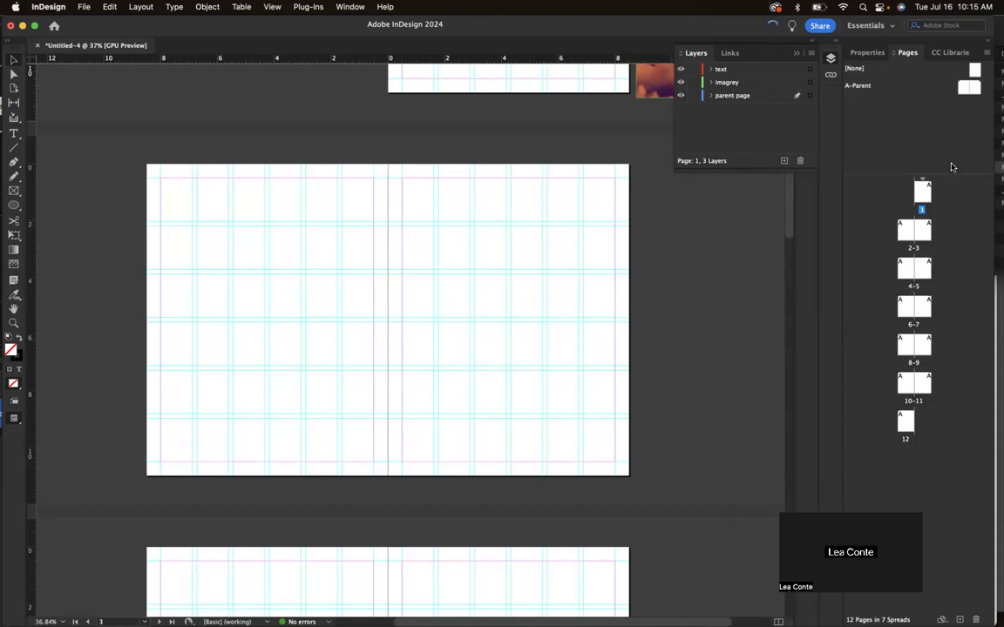
pyautogui.click(987, 54)
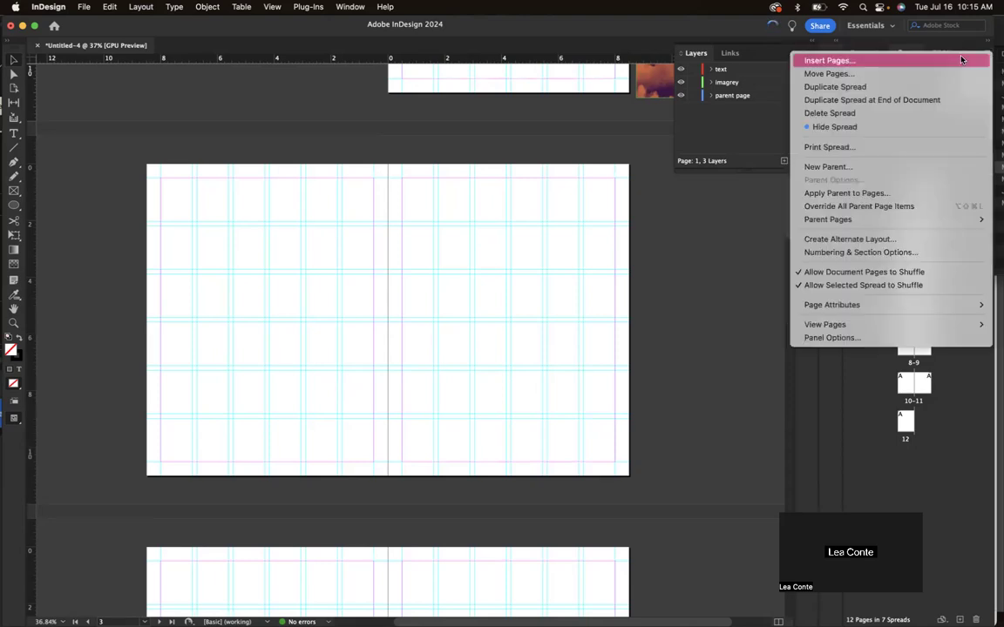
pyautogui.click(943, 169)
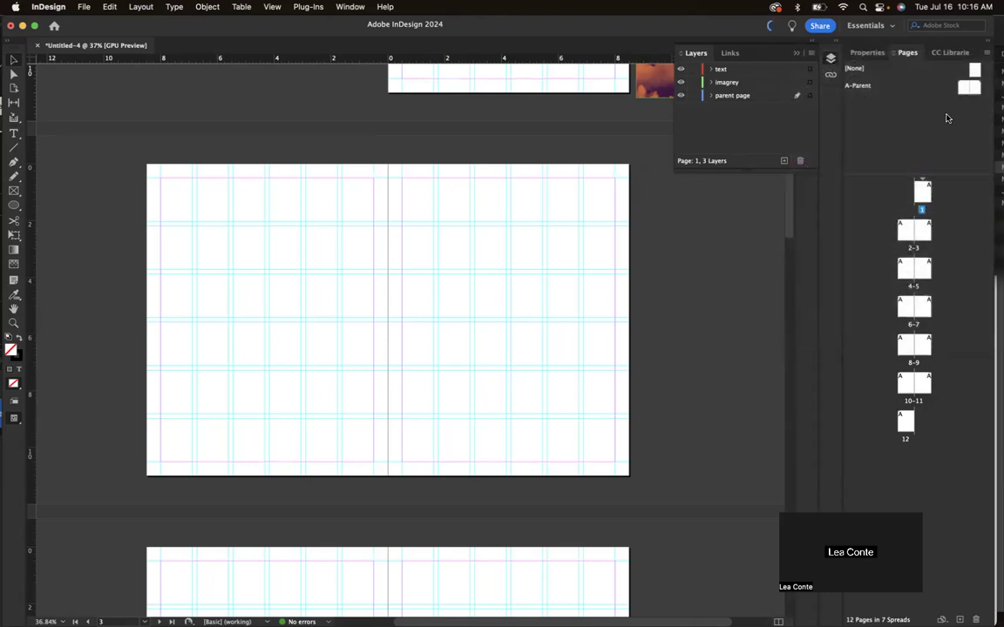
pyautogui.click(601, 265)
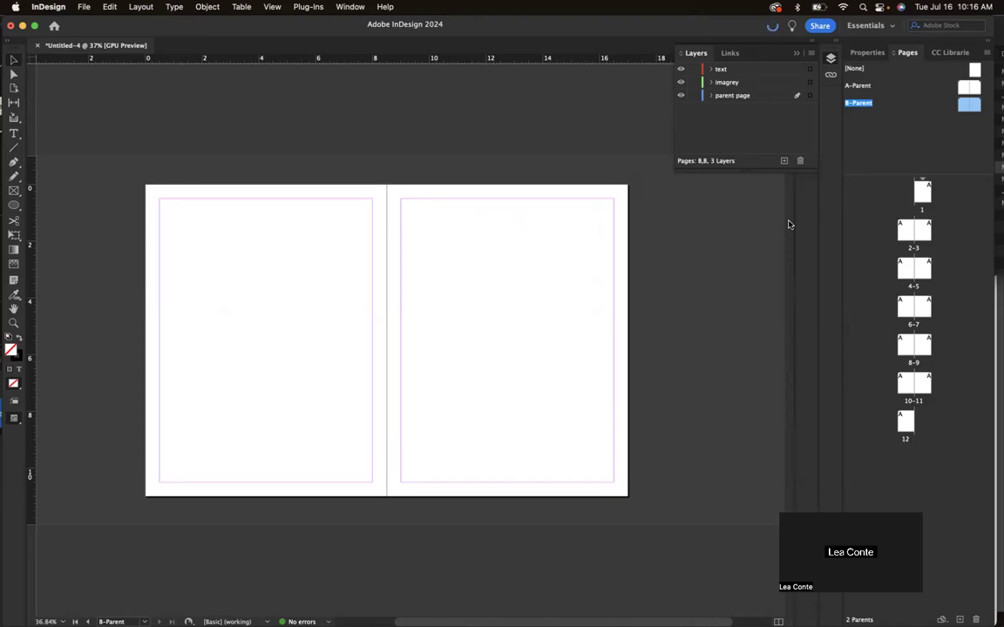
pyautogui.click(971, 157)
# Step: Open the B-Parent spread with only its left page selected
pyautogui.click(964, 106)
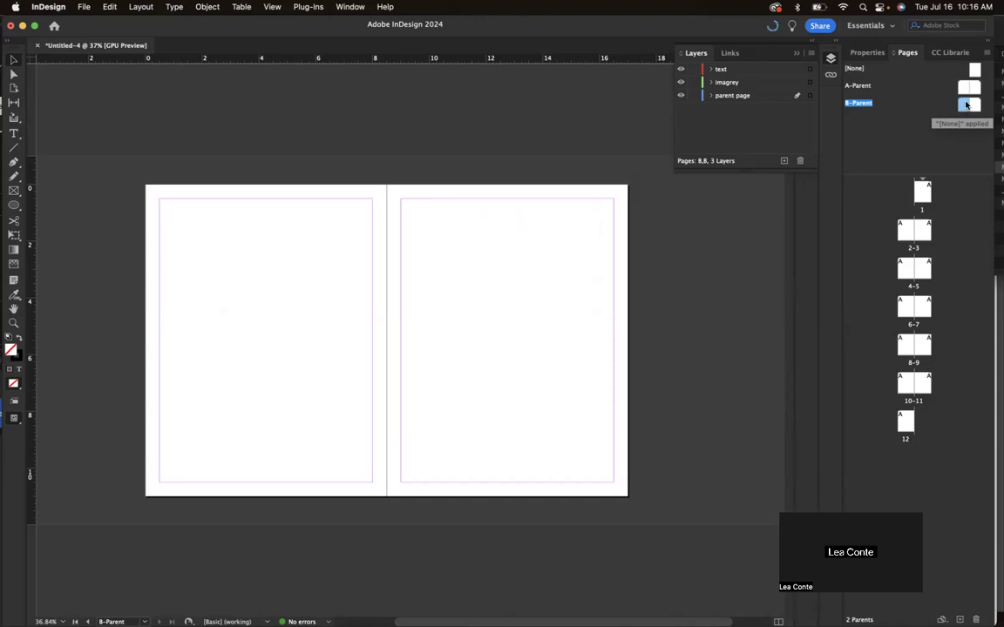
pyautogui.doubleClick(965, 105)
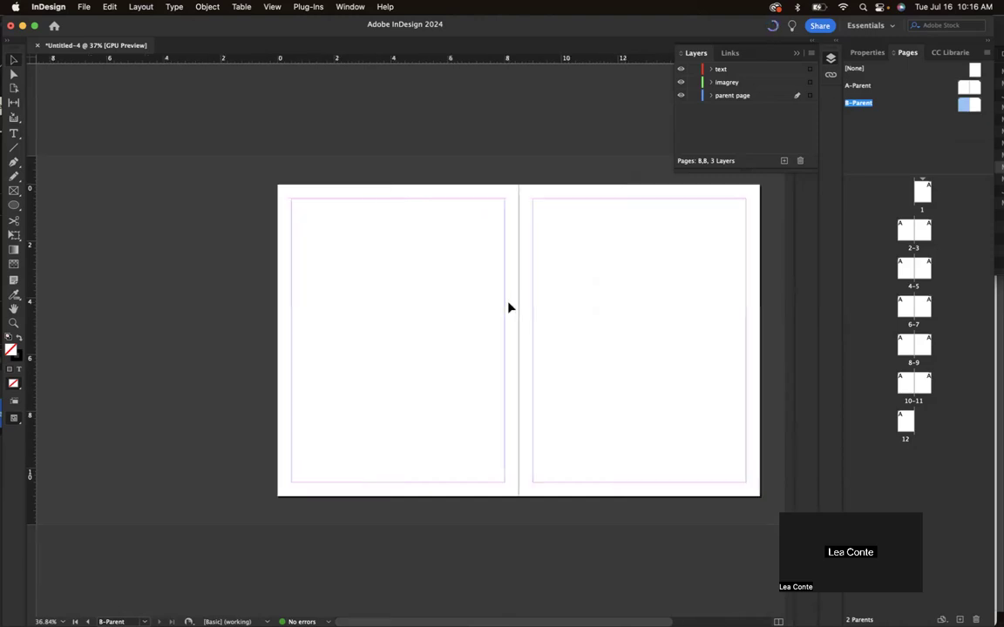
pyautogui.hscroll(1, 508, 308)
# Step: Set all four margins of the B-Parent spread's left page to 0.9375 in
pyautogui.click(132, 7)
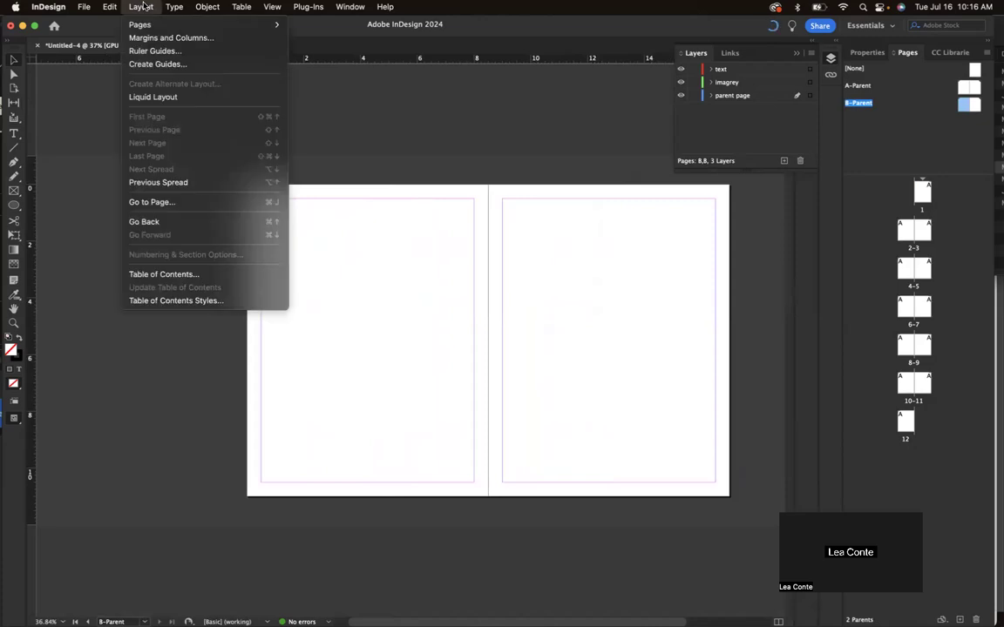
pyautogui.moveTo(147, 25)
pyautogui.click(508, 236)
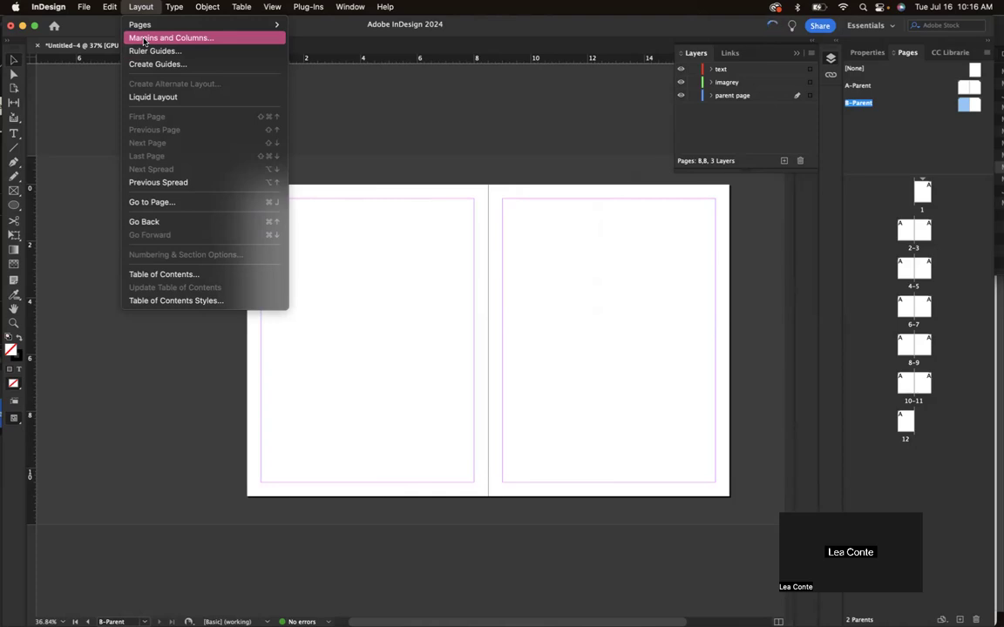
pyautogui.click(145, 39)
pyautogui.click(414, 237)
pyautogui.click(415, 237)
pyautogui.click(414, 237)
pyautogui.click(415, 237)
pyautogui.click(415, 237)
pyautogui.click(415, 237)
pyautogui.moveTo(403, 200); pyautogui.dragTo(521, 151)
pyautogui.click(529, 189)
# Step: Unlink the margin values and try a larger top margin alone, then return it to 0.9375 in
pyautogui.click(583, 199)
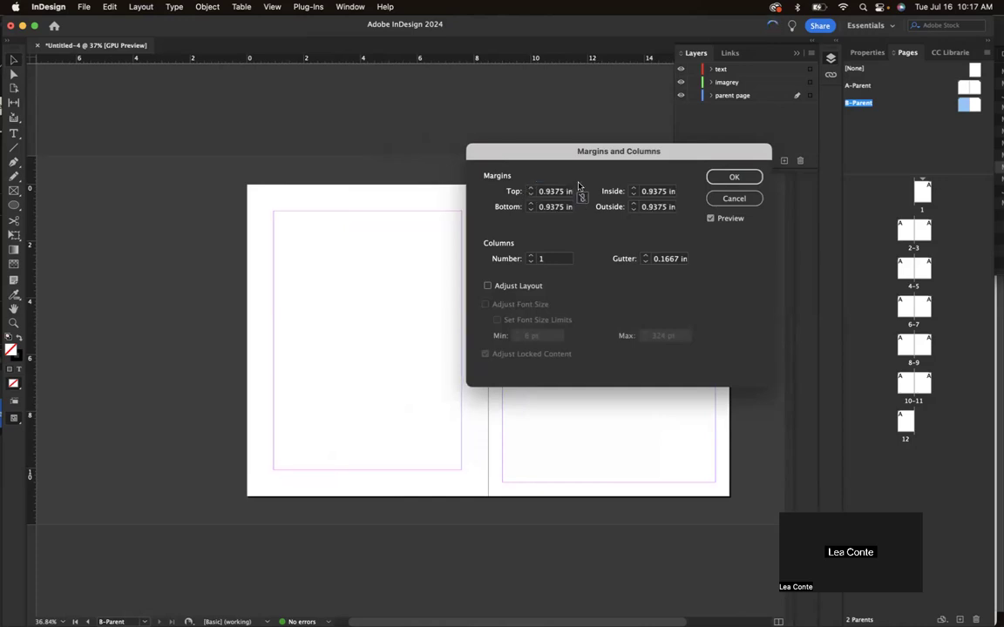
pyautogui.click(530, 188)
pyautogui.click(529, 188)
pyautogui.click(529, 188)
pyautogui.click(530, 188)
pyautogui.click(530, 188)
pyautogui.click(530, 188)
pyautogui.click(529, 188)
pyautogui.click(529, 188)
pyautogui.click(530, 195)
pyautogui.click(530, 195)
pyautogui.click(529, 195)
pyautogui.click(530, 195)
pyautogui.click(529, 196)
pyautogui.click(529, 196)
pyautogui.click(530, 195)
pyautogui.click(530, 195)
# Step: Apply the left page's margins and open the margin and column settings for B-Parent's right page
pyautogui.click(739, 177)
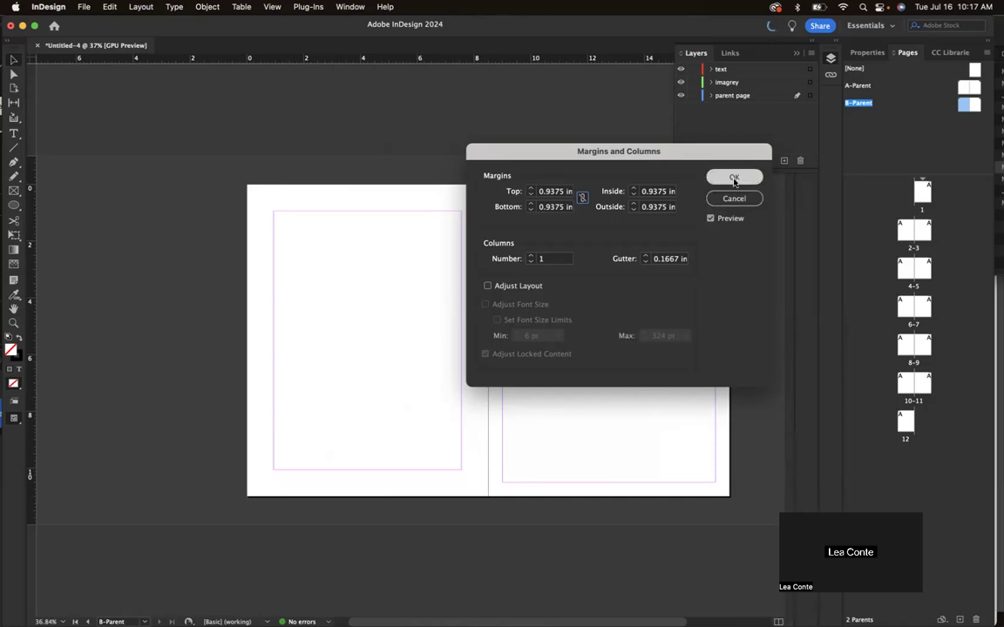
pyautogui.doubleClick(965, 105)
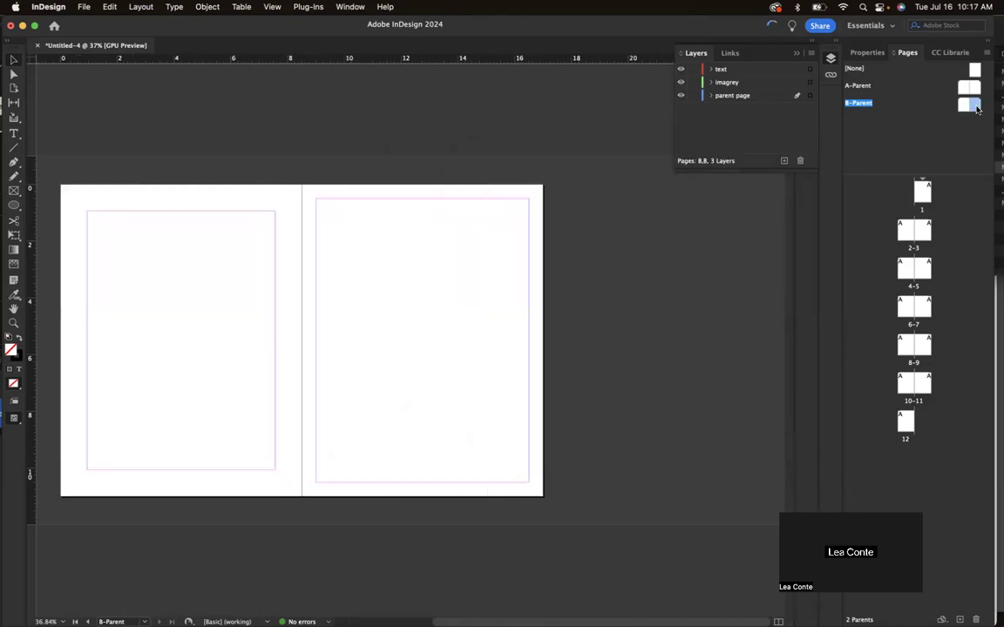
pyautogui.click(144, 6)
pyautogui.click(175, 36)
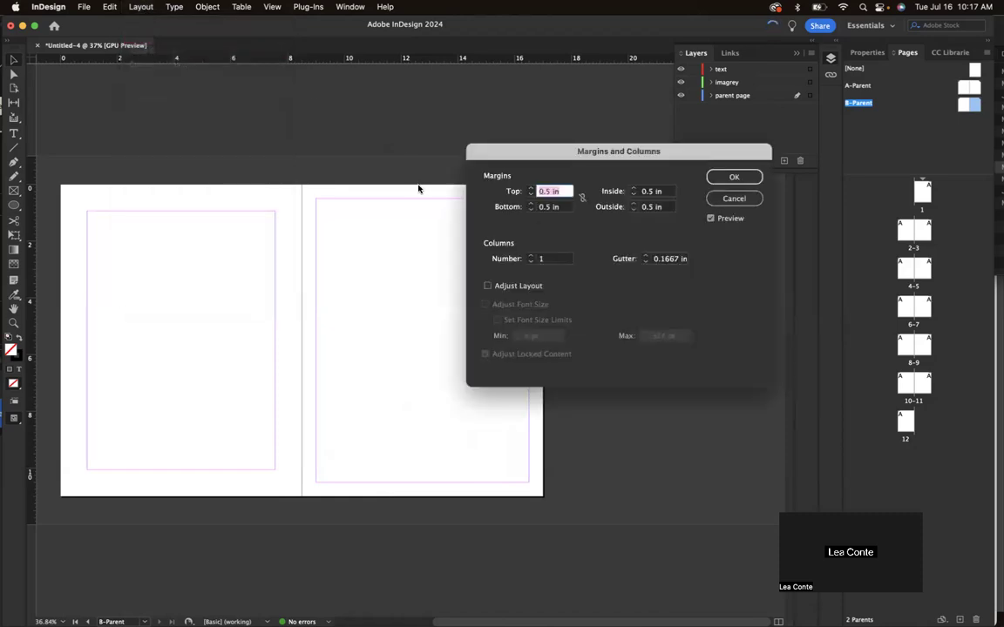
# Step: Link the margin values and set all four margins of B-Parent's right page to 0.9375 in
pyautogui.click(530, 188)
pyautogui.click(530, 188)
pyautogui.click(531, 188)
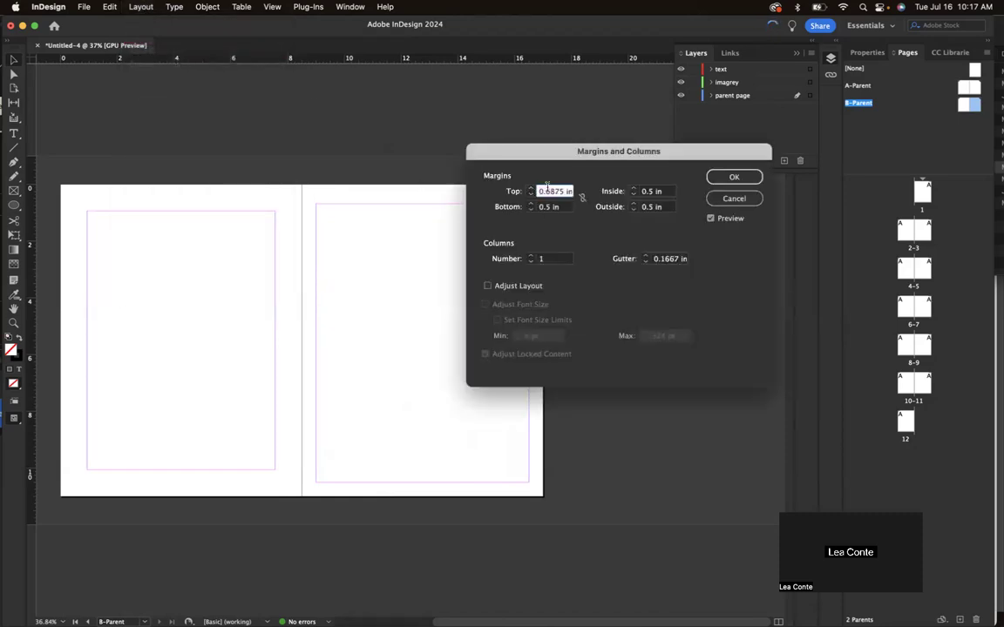
pyautogui.click(582, 199)
pyautogui.click(529, 188)
pyautogui.click(529, 188)
pyautogui.click(529, 188)
pyautogui.click(529, 188)
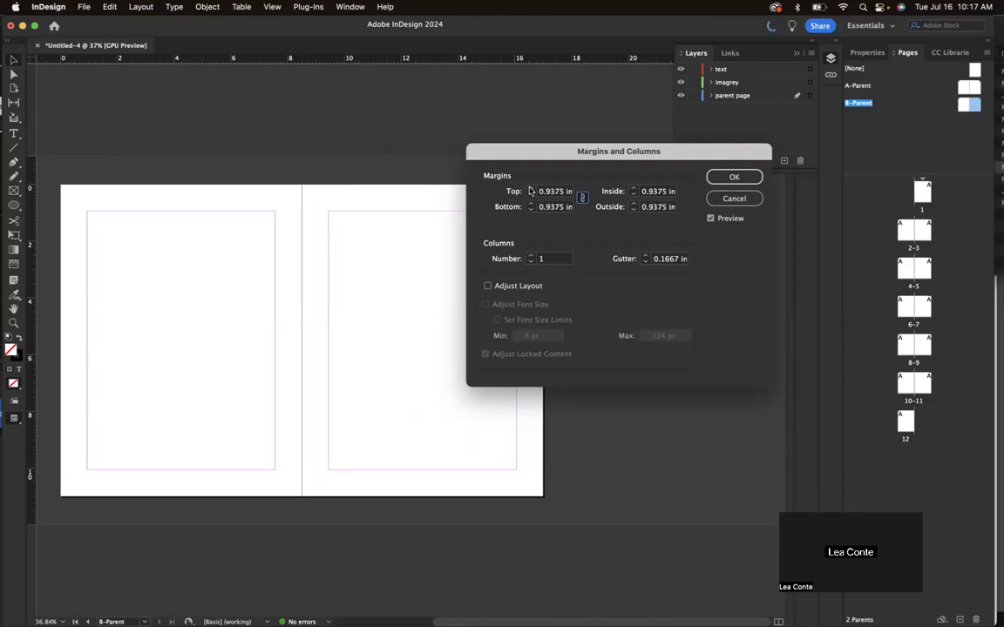
pyautogui.click(728, 176)
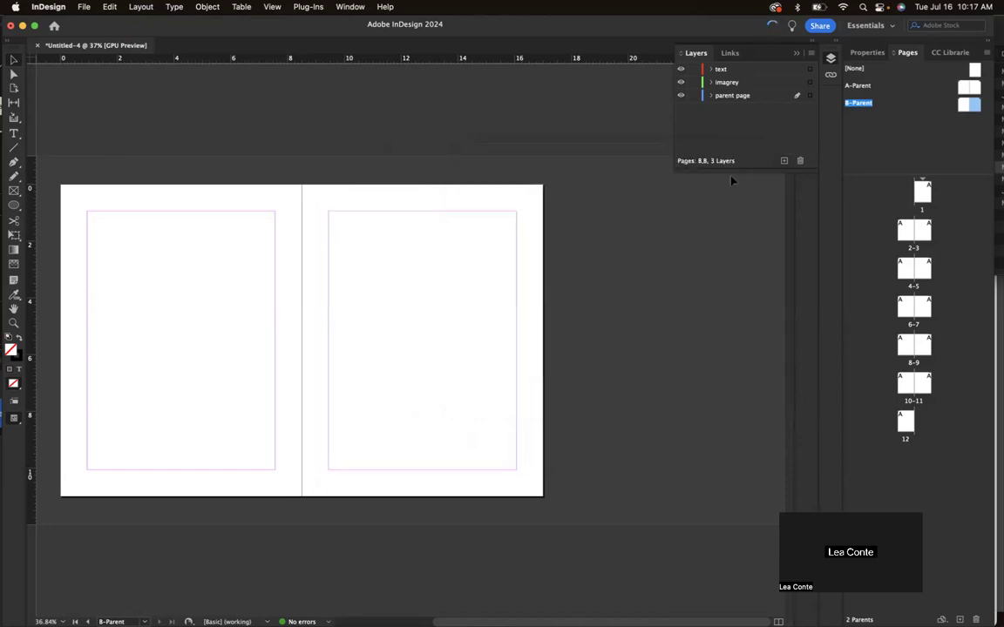
# Step: On the B-Parent spread, create guides fitted to the margins with 3 rows and 2 columns
pyautogui.doubleClick(978, 105)
pyautogui.click(148, 7)
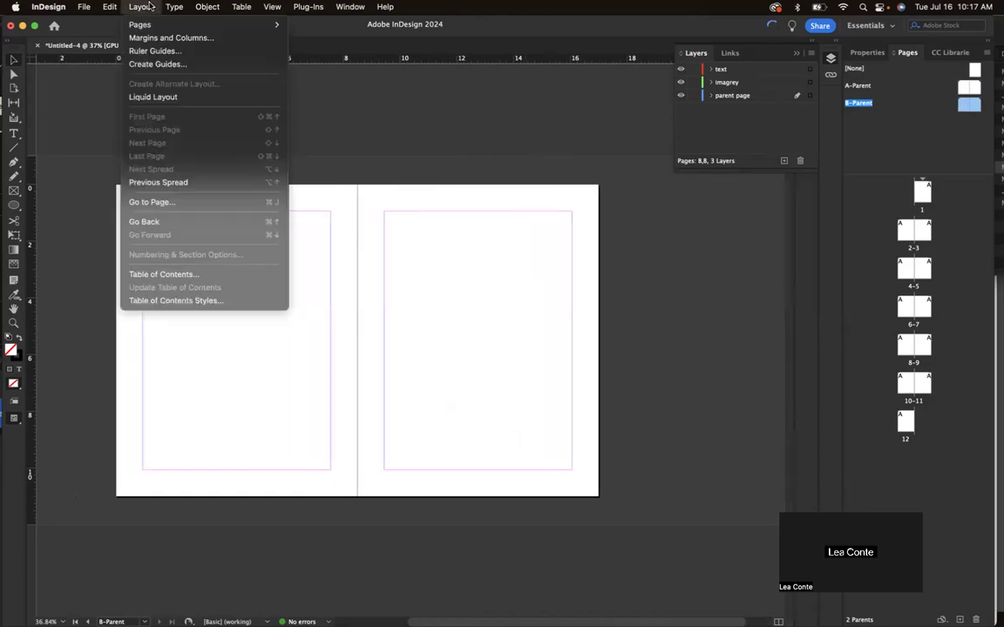
pyautogui.click(150, 63)
pyautogui.moveTo(264, 123); pyautogui.dragTo(406, 82)
pyautogui.click(328, 113)
pyautogui.click(328, 112)
pyautogui.click(328, 113)
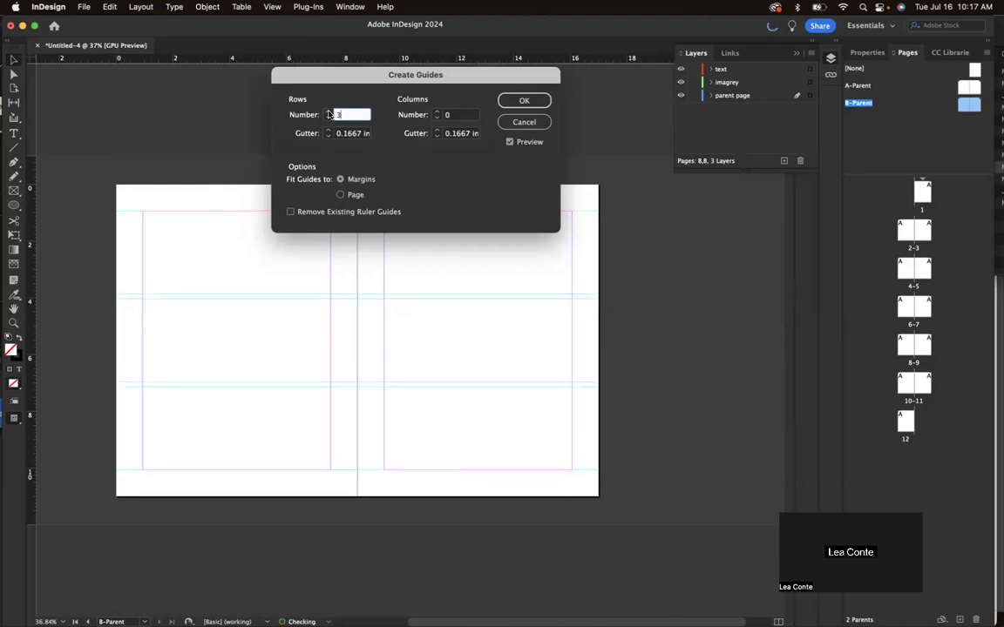
pyautogui.click(437, 112)
pyautogui.click(438, 112)
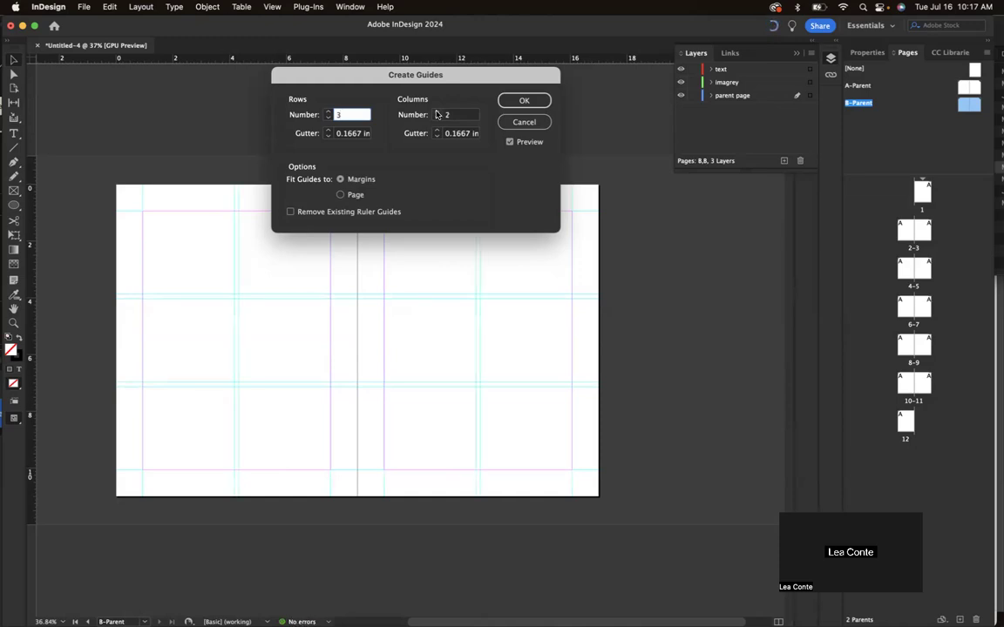
# Step: Set the row and column gutters of B-Parent's guides to 0.3125 in and apply the grid
pyautogui.click(438, 130)
pyautogui.click(438, 130)
pyautogui.click(328, 129)
pyautogui.click(327, 130)
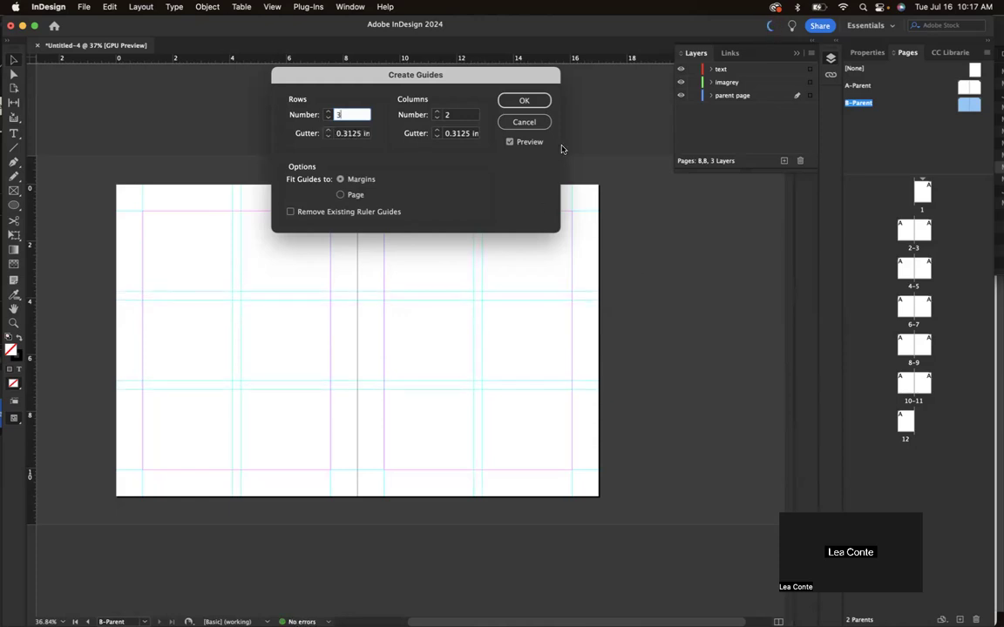
pyautogui.moveTo(466, 79); pyautogui.dragTo(590, 34)
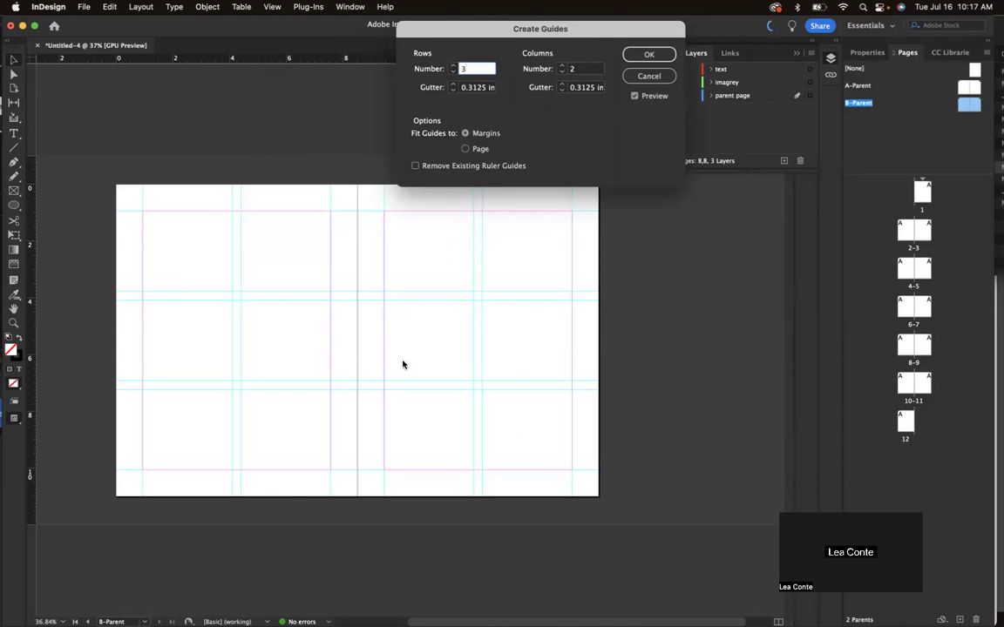
pyautogui.click(649, 56)
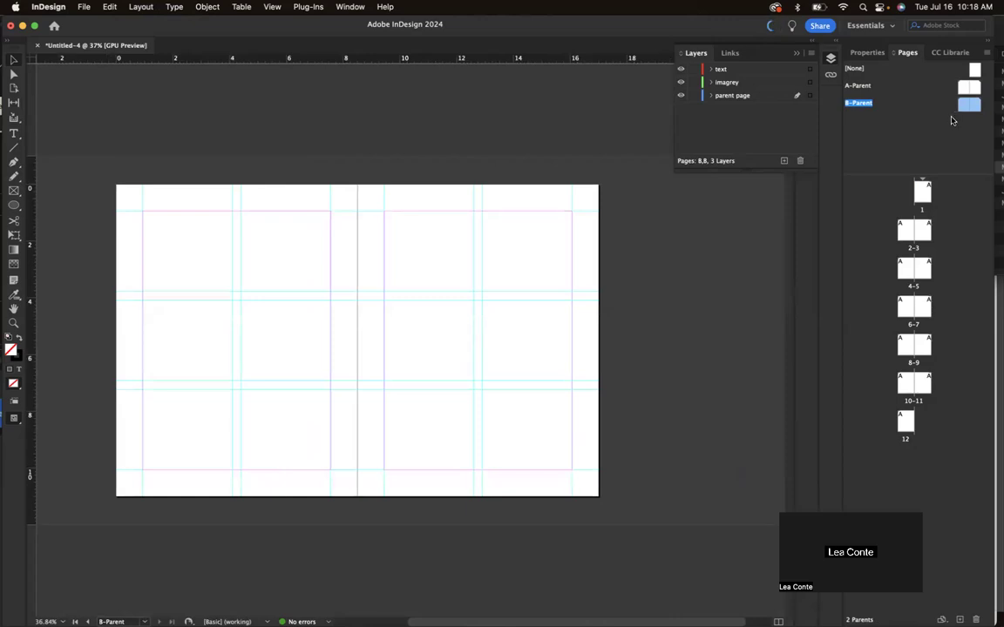
# Step: Apply B-Parent's left page to page 4 and its right page to page 5
pyautogui.scroll(-2, 613, 243)
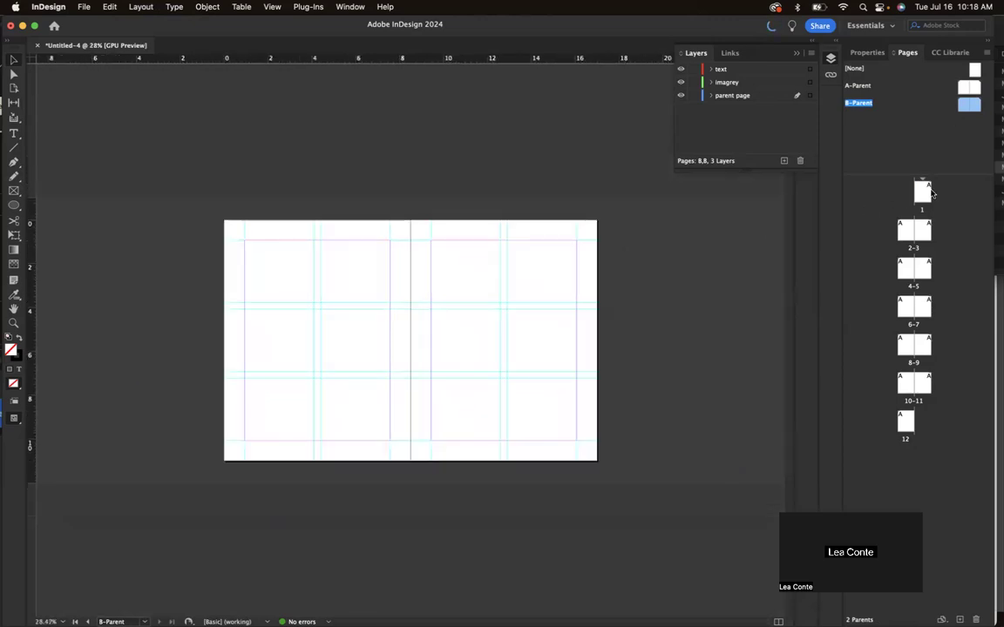
pyautogui.doubleClick(926, 197)
pyautogui.scroll(-5, 572, 270)
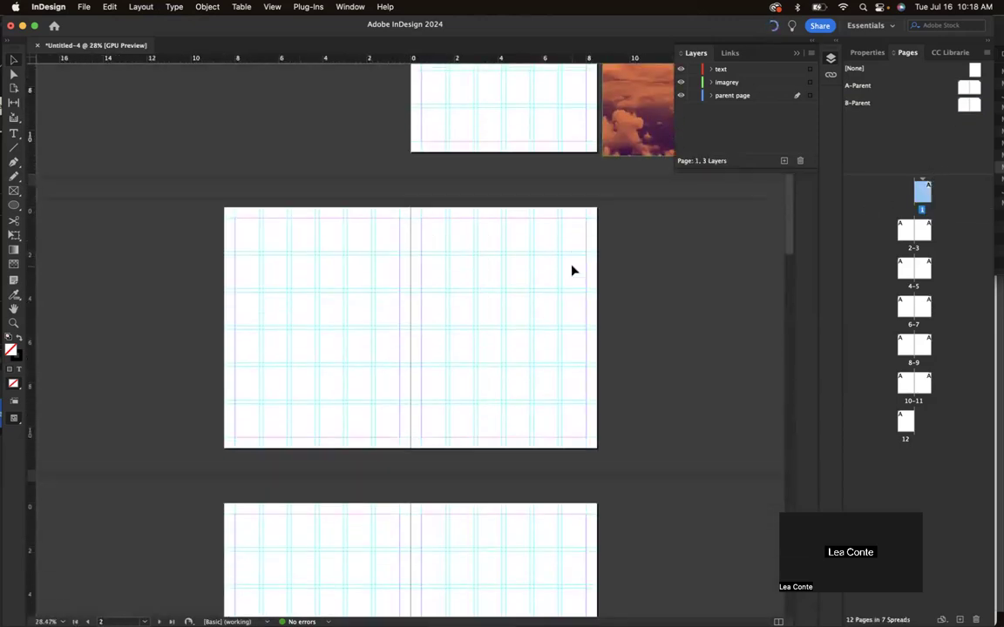
pyautogui.scroll(-5, 571, 270)
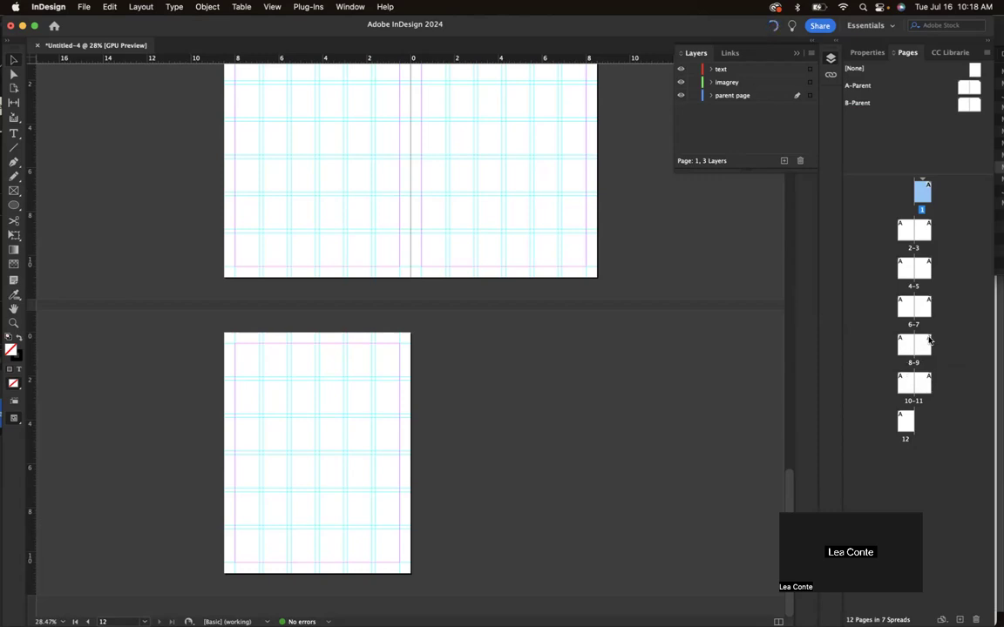
pyautogui.click(953, 138)
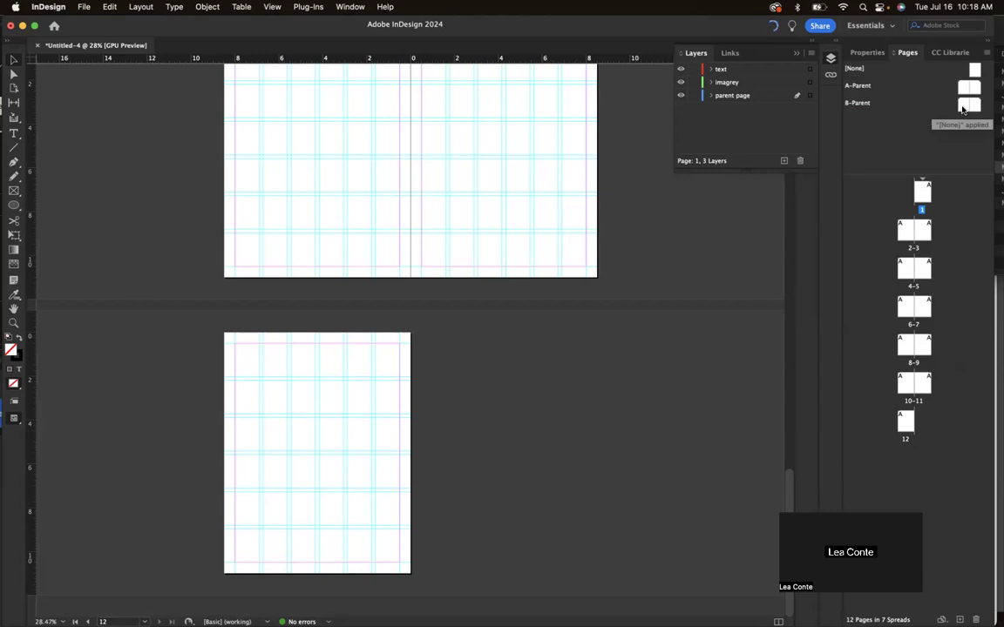
pyautogui.moveTo(965, 110); pyautogui.dragTo(906, 272)
pyautogui.scroll(15, 694, 277)
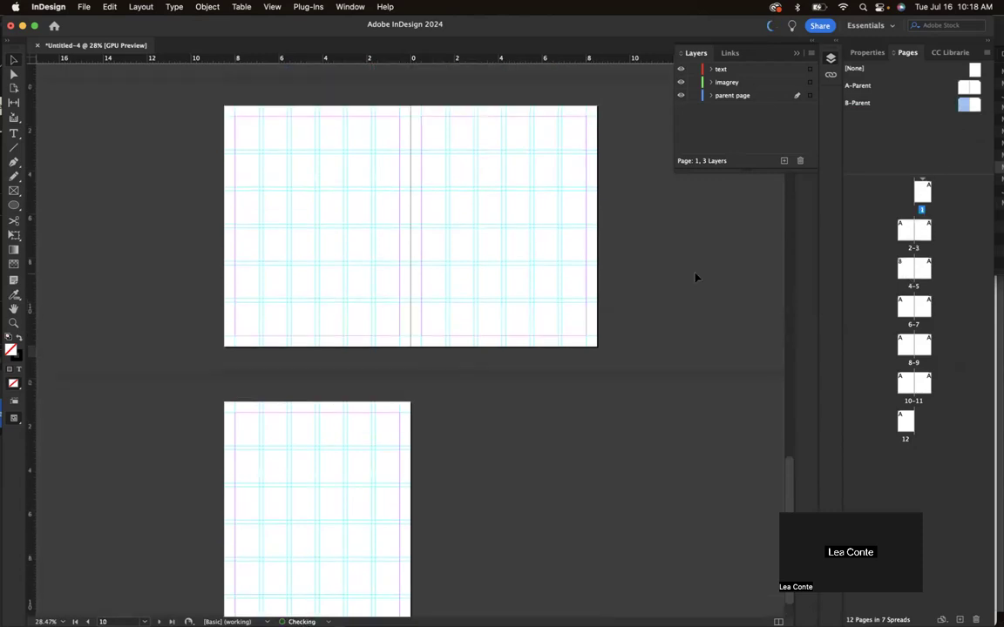
pyautogui.scroll(3, 695, 277)
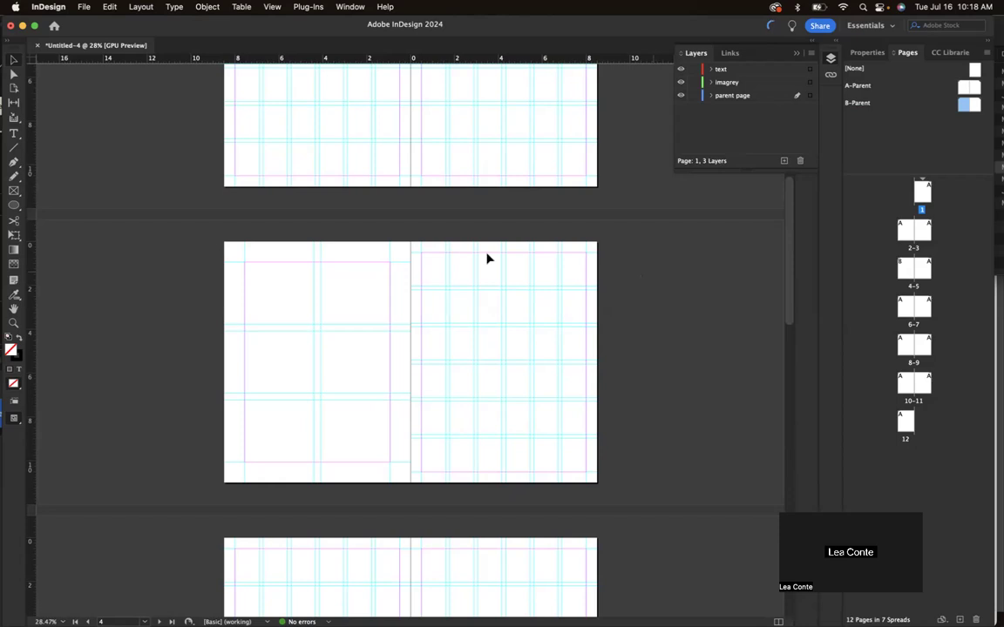
pyautogui.moveTo(971, 105); pyautogui.dragTo(927, 253)
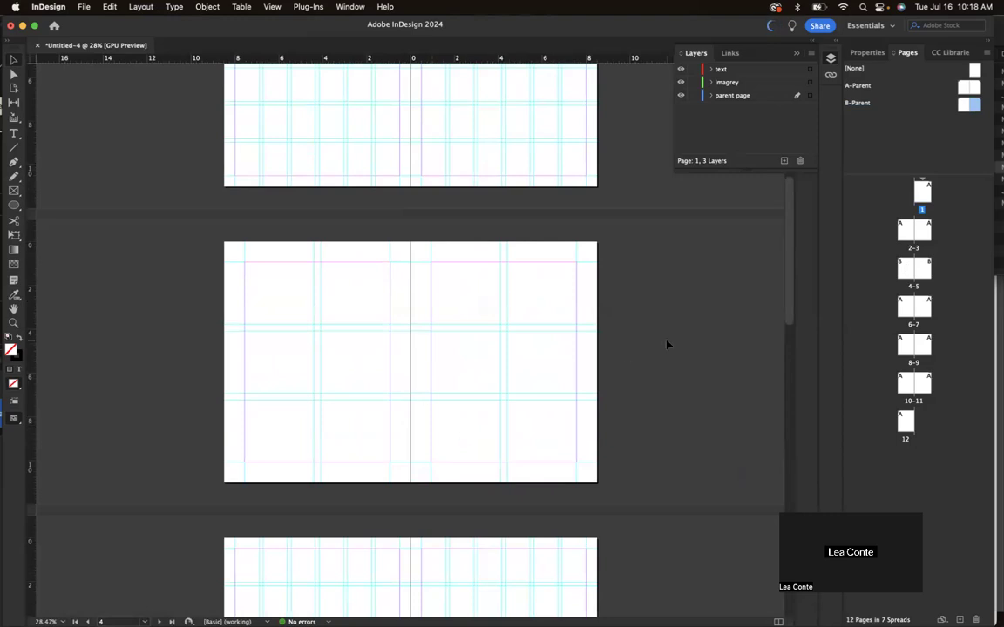
# Step: Apply the [None] parent to pages 1 and 12
pyautogui.scroll(5, 667, 345)
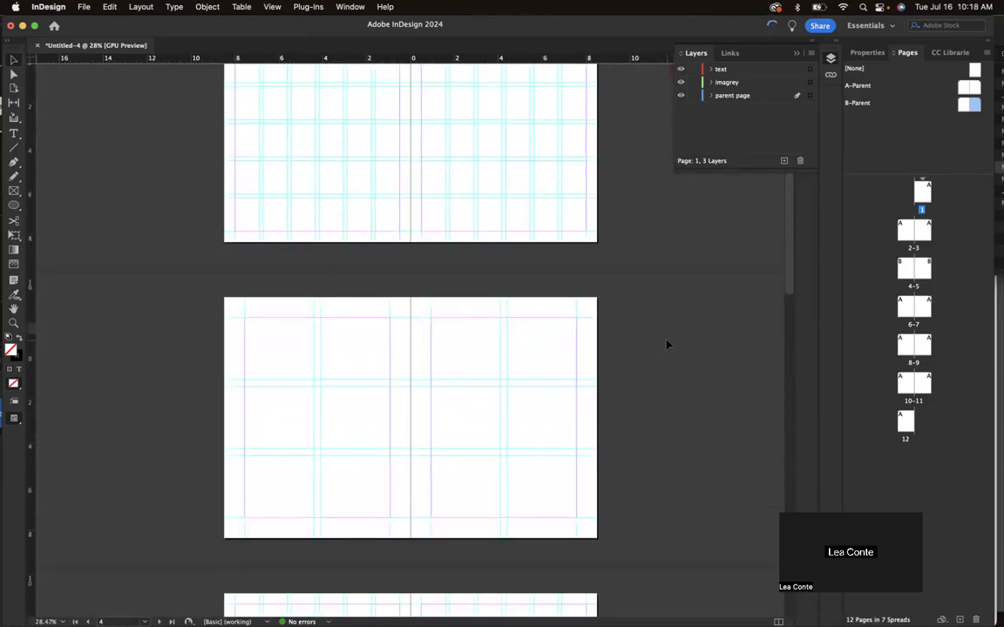
pyautogui.scroll(-10, 667, 345)
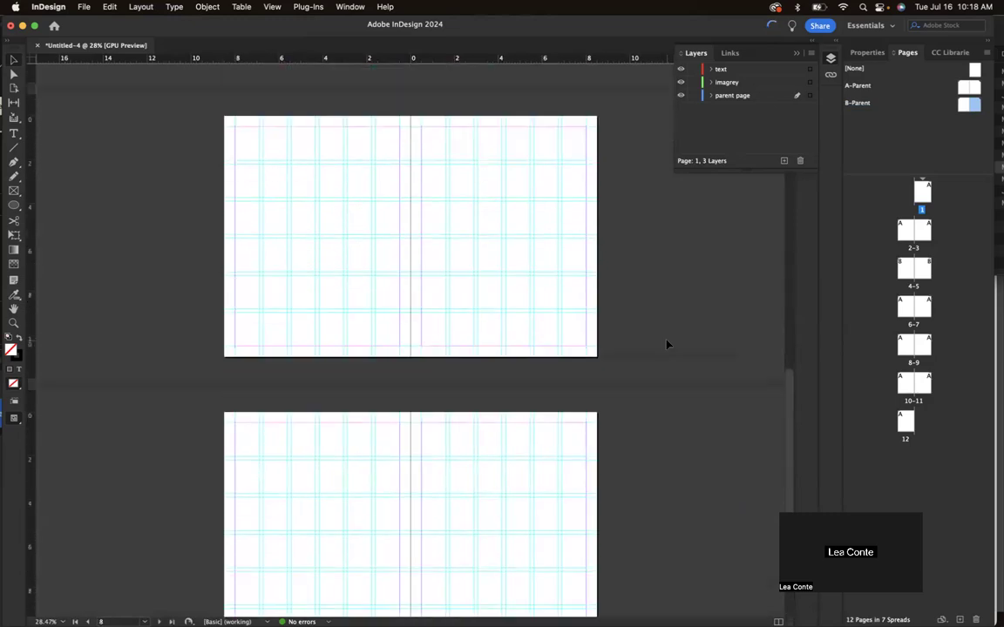
pyautogui.scroll(10, 666, 345)
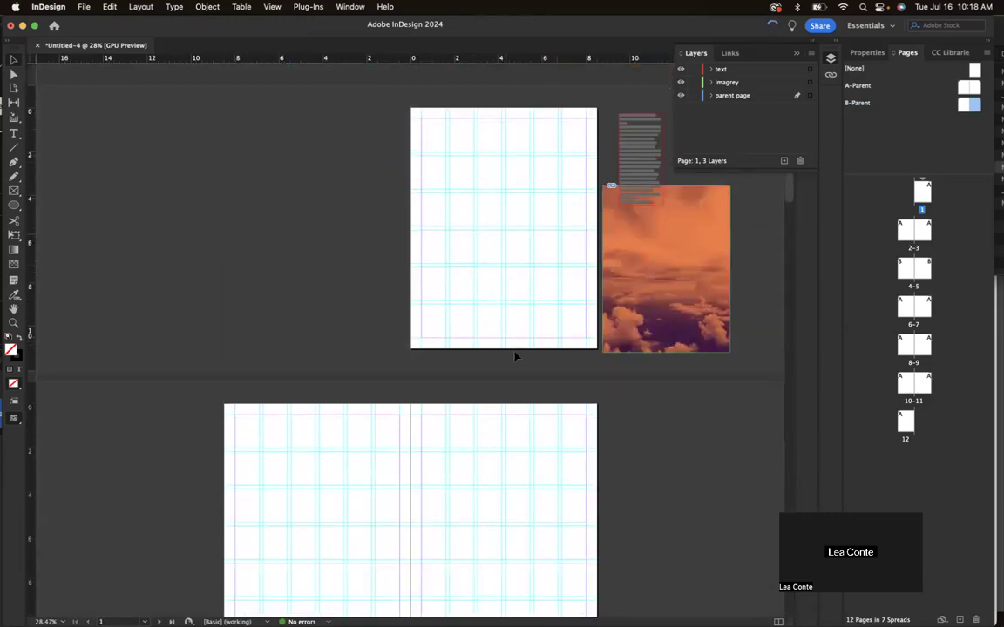
pyautogui.click(876, 68)
pyautogui.moveTo(976, 72); pyautogui.dragTo(929, 196)
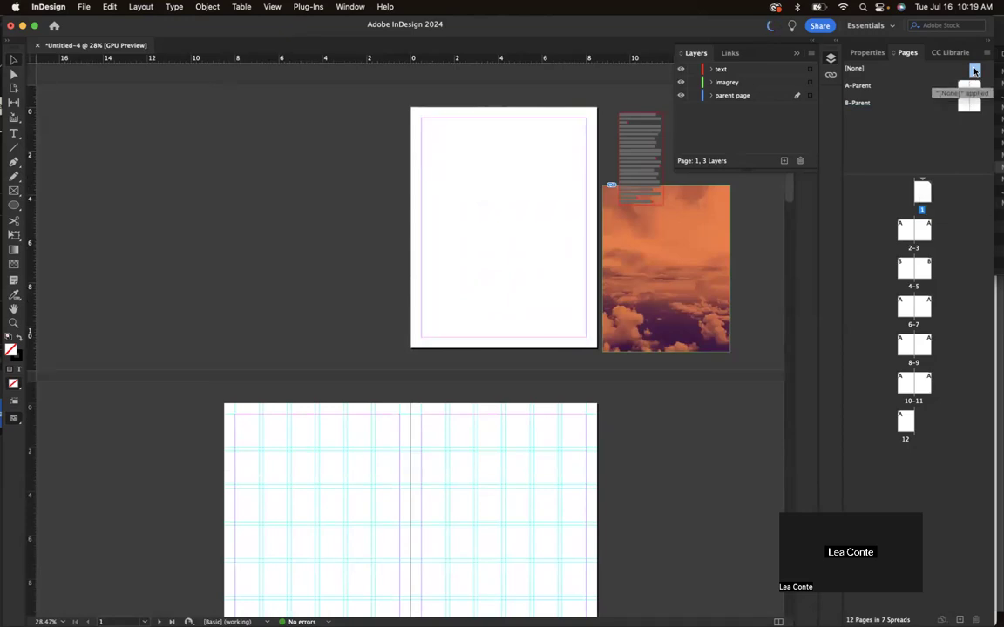
pyautogui.moveTo(975, 69); pyautogui.dragTo(906, 420)
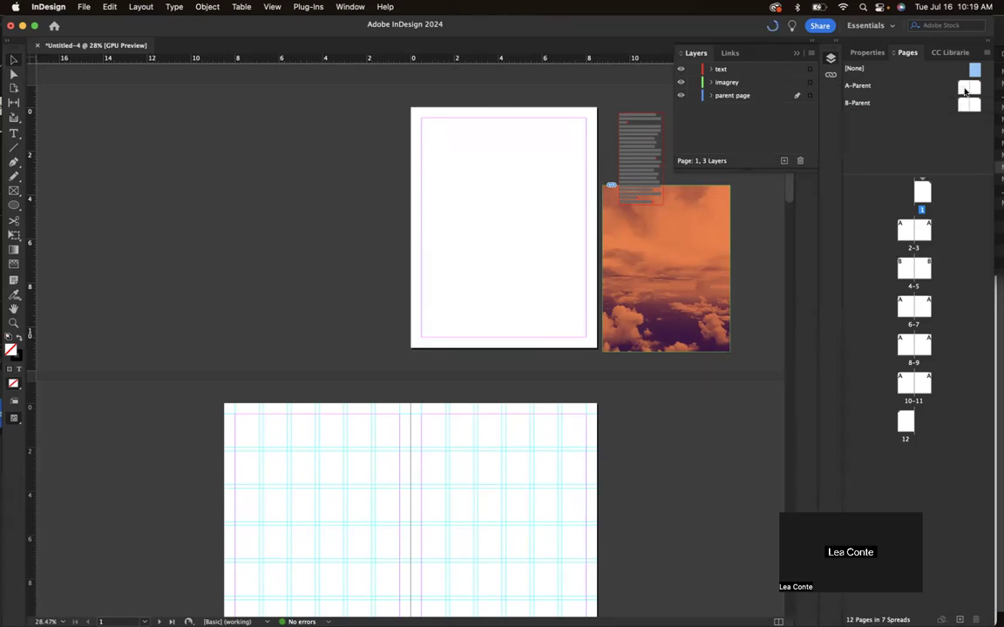
# Step: Draw a rectangle about 9 in wide and 0.69 in high along the bottom margin of A-Parent's left page, ending at the spine
pyautogui.doubleClick(961, 88)
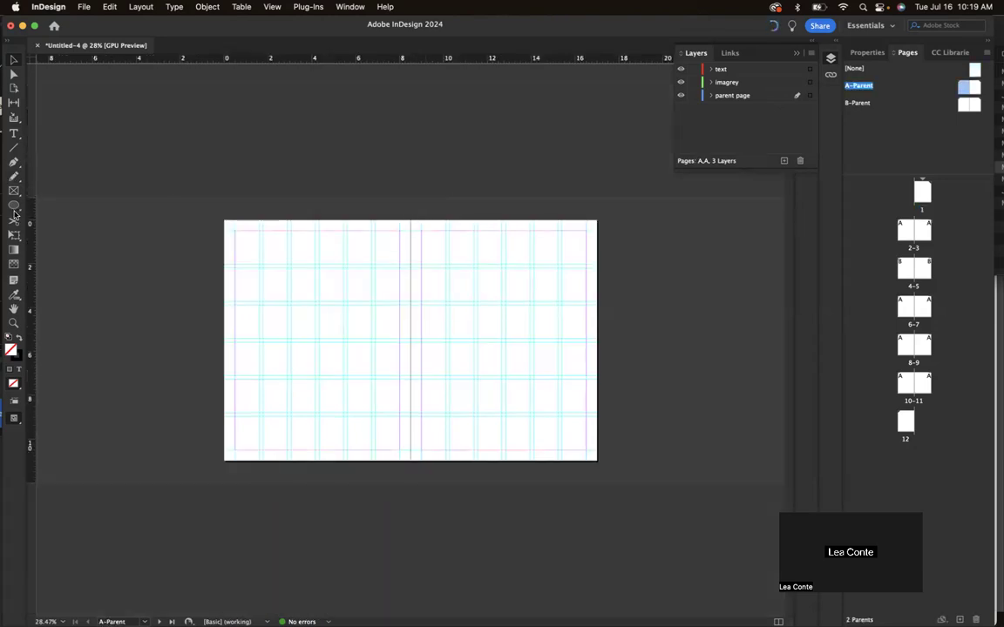
pyautogui.moveTo(14, 207); pyautogui.dragTo(50, 220)
pyautogui.moveTo(213, 465); pyautogui.dragTo(632, 453)
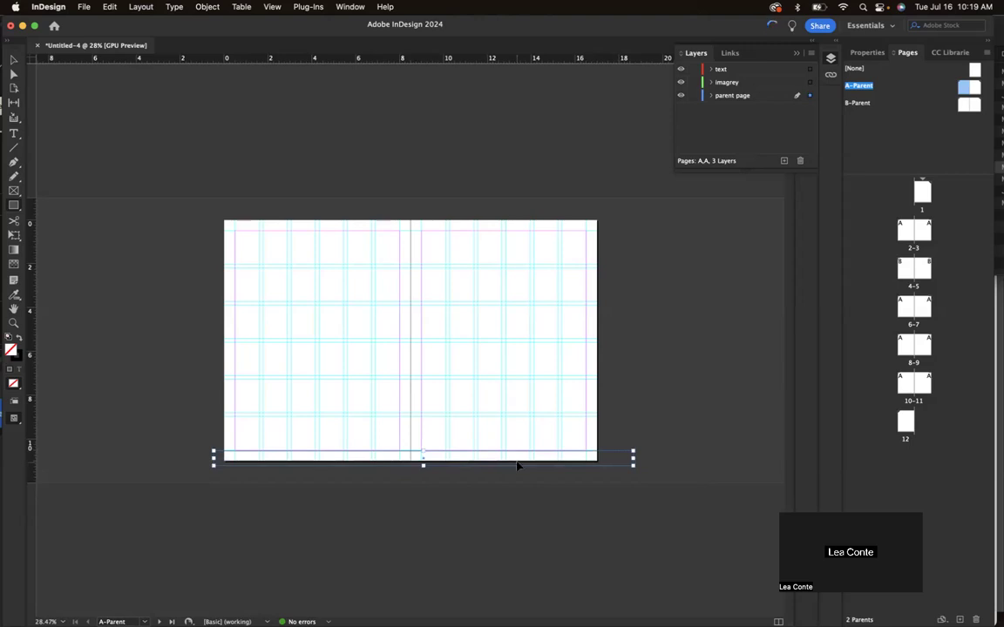
pyautogui.moveTo(633, 454); pyautogui.dragTo(410, 464)
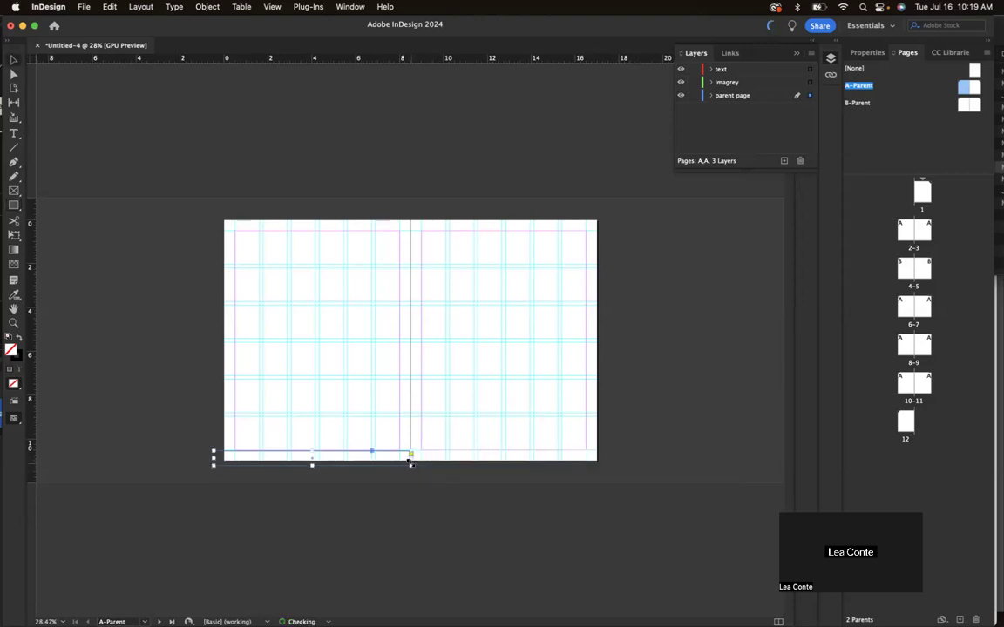
# Step: Fill the bottom rectangle with [Black], set its stroke to [None], and check it in preview mode
pyautogui.click(872, 53)
pyautogui.click(854, 216)
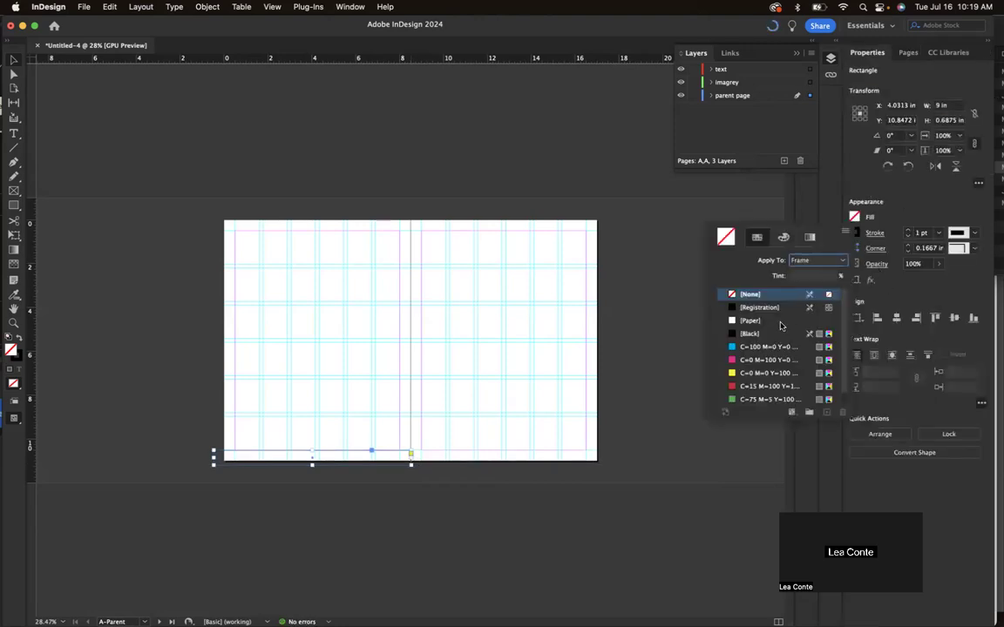
pyautogui.click(772, 335)
pyautogui.click(891, 214)
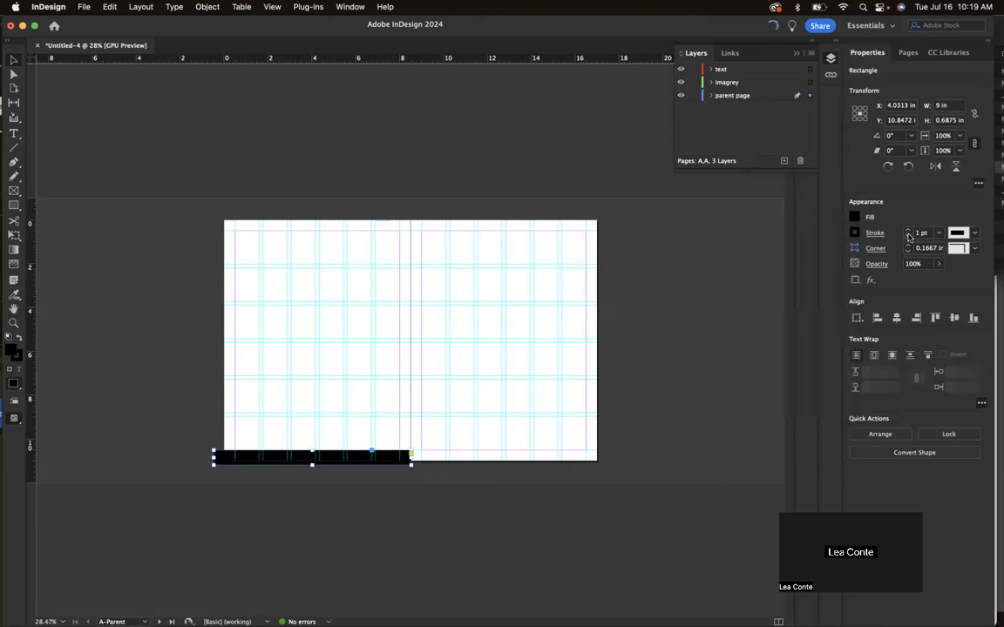
pyautogui.click(855, 233)
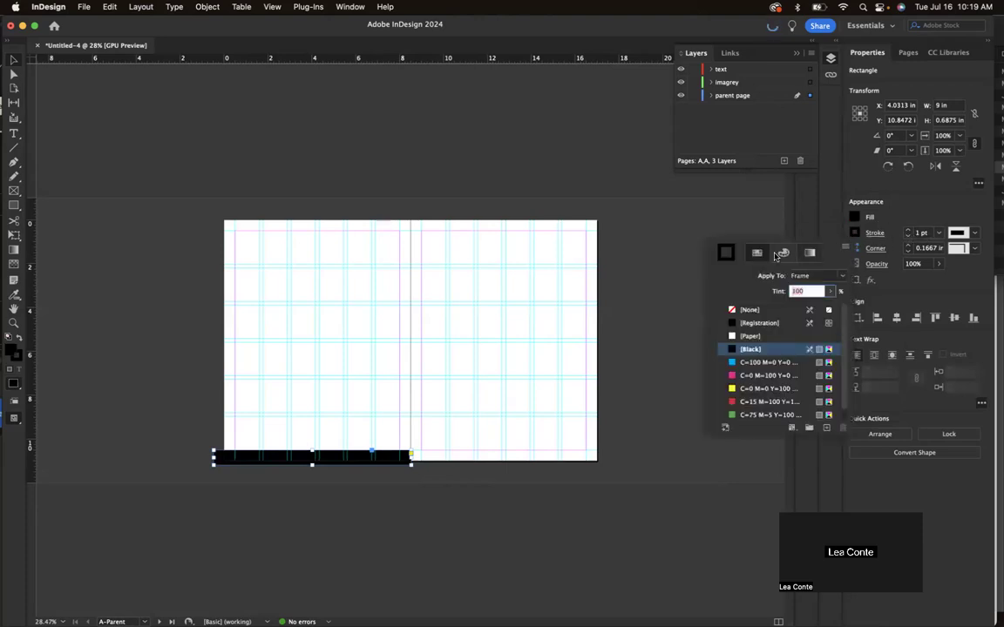
pyautogui.click(746, 311)
pyautogui.click(610, 342)
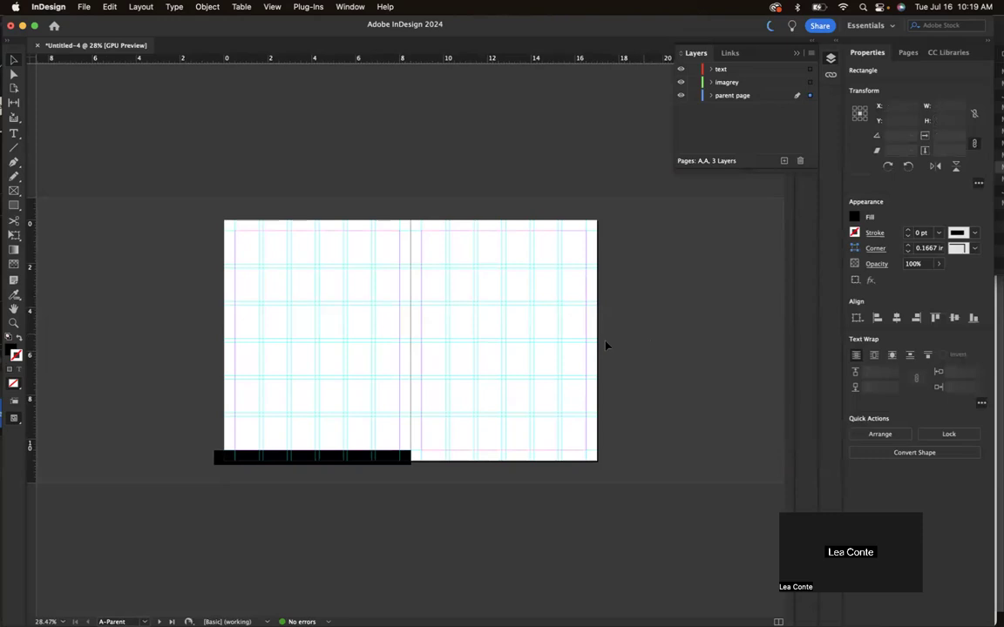
pyautogui.press('w')
pyautogui.press('w')
# Step: Duplicate the black bar onto A-Parent's right page, fill the copy with the red C=15 M=100 swatch, and preview the spread
pyautogui.click(331, 459)
pyautogui.moveTo(332, 459); pyautogui.dragTo(530, 468)
pyautogui.click(855, 217)
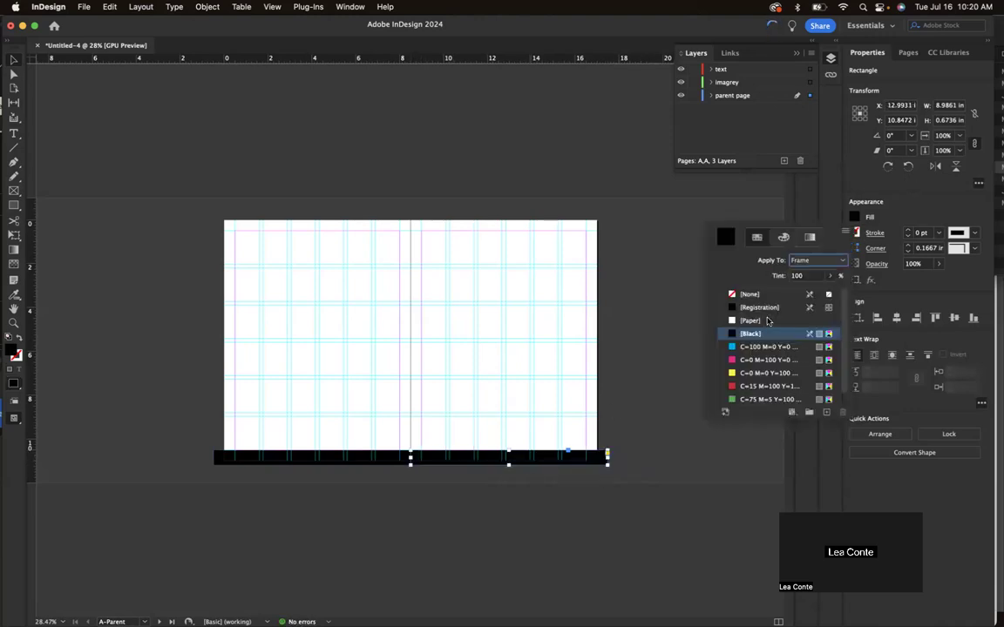
pyautogui.click(756, 387)
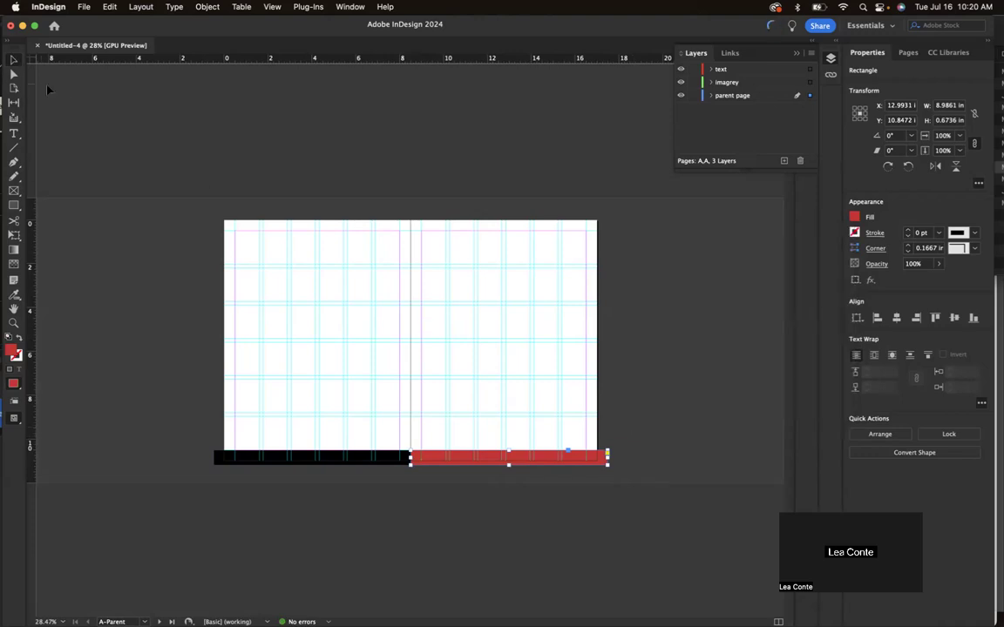
pyautogui.click(215, 184)
pyautogui.press('w')
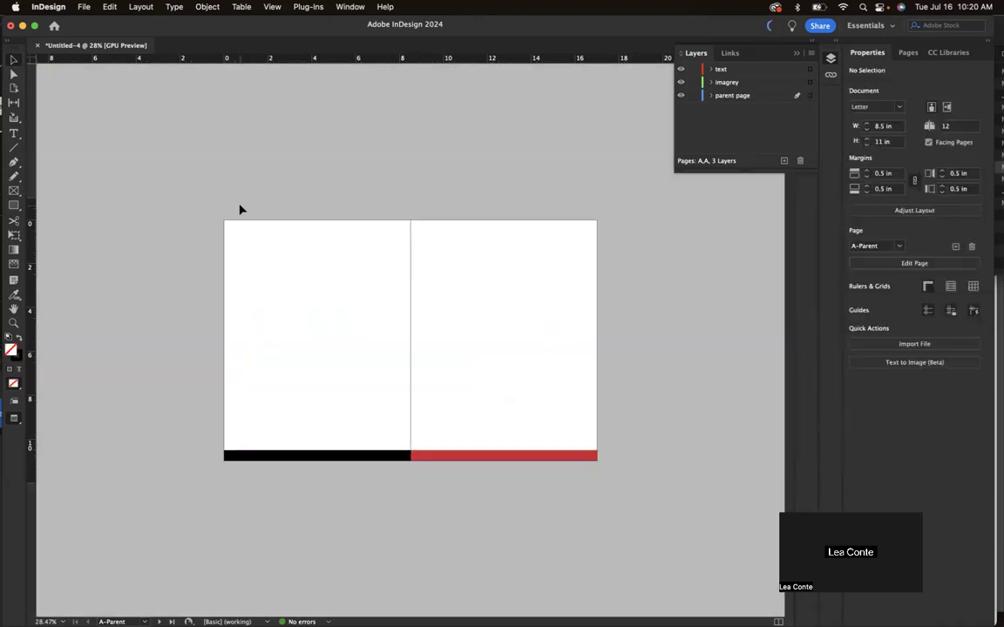
pyautogui.press('w')
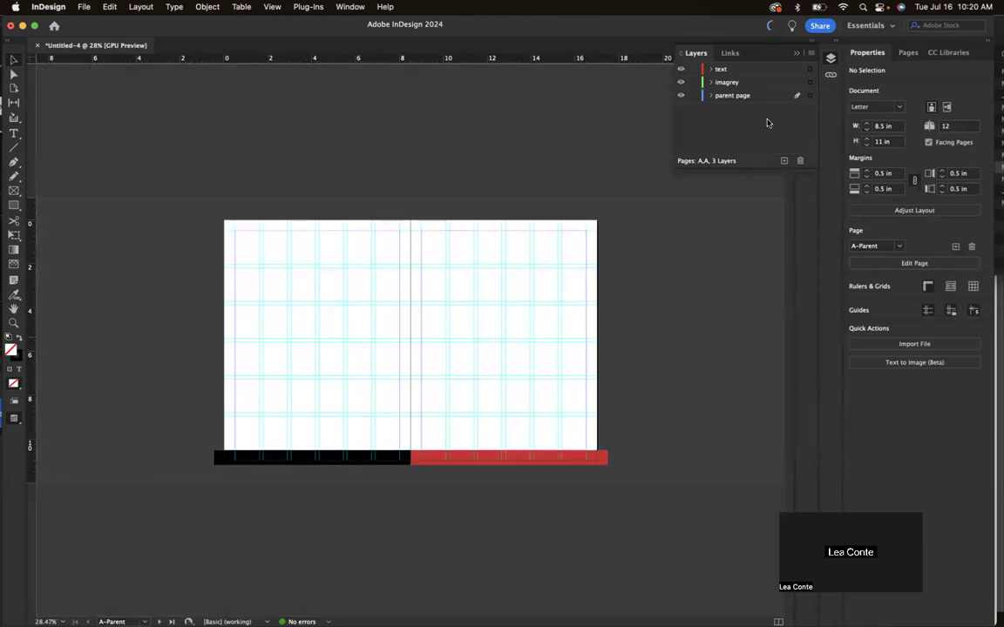
# Step: Examine the document spreads from pages 2-3 to the end for the A-Parent bottom bars, with and without guides
pyautogui.click(908, 53)
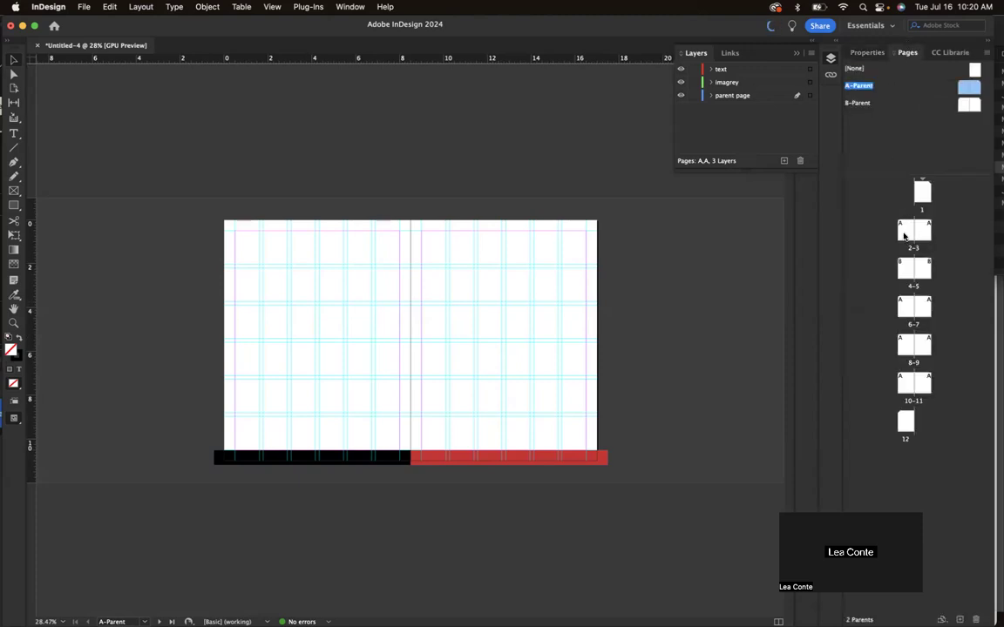
pyautogui.doubleClick(904, 233)
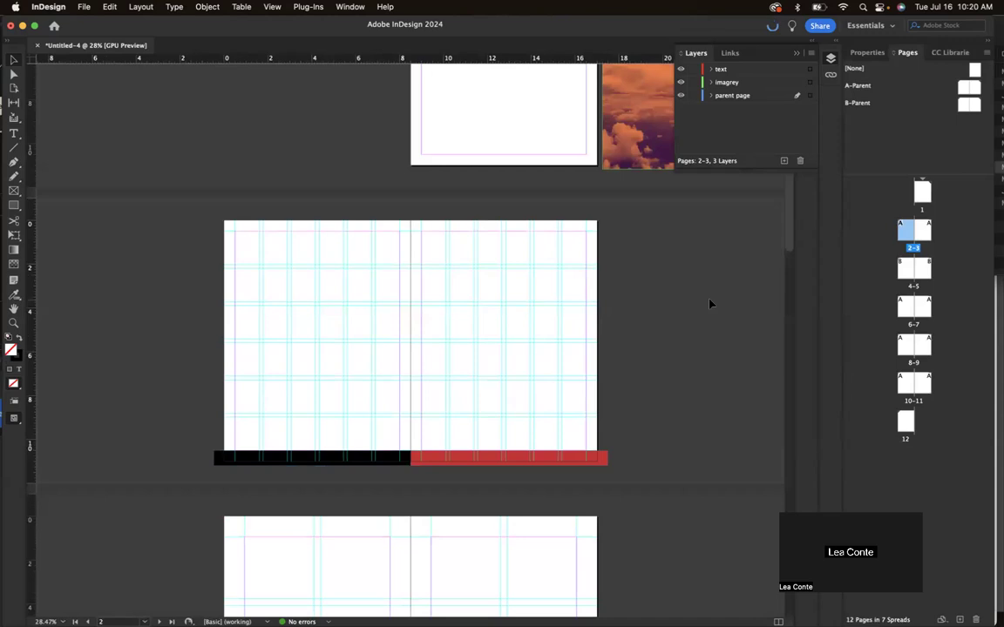
pyautogui.scroll(-3, 709, 308)
pyautogui.press('w')
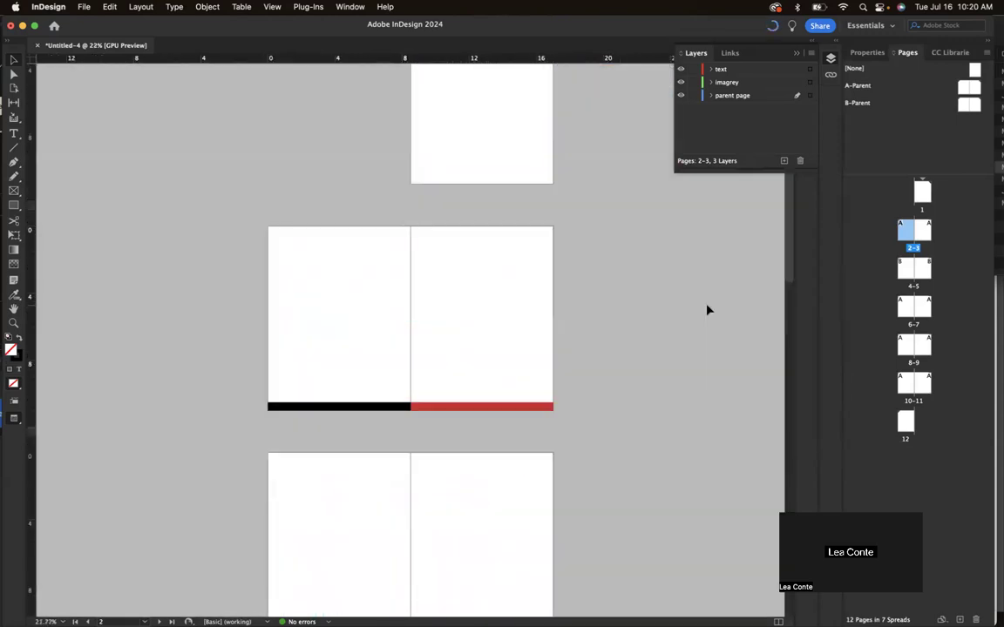
pyautogui.press('w')
pyautogui.scroll(-2, 707, 310)
pyautogui.scroll(-3, 708, 309)
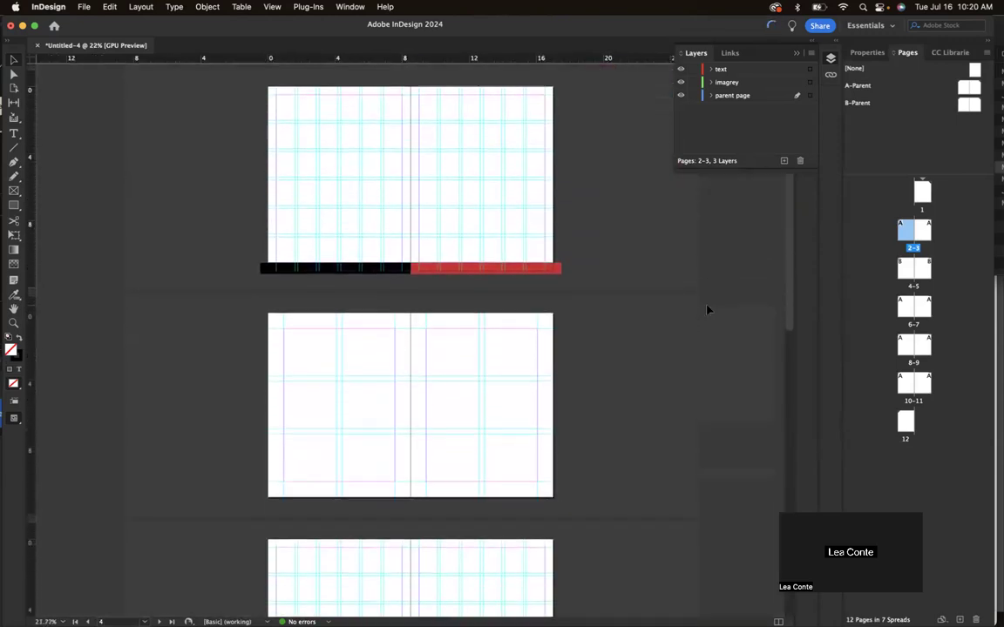
pyautogui.scroll(-1, 707, 309)
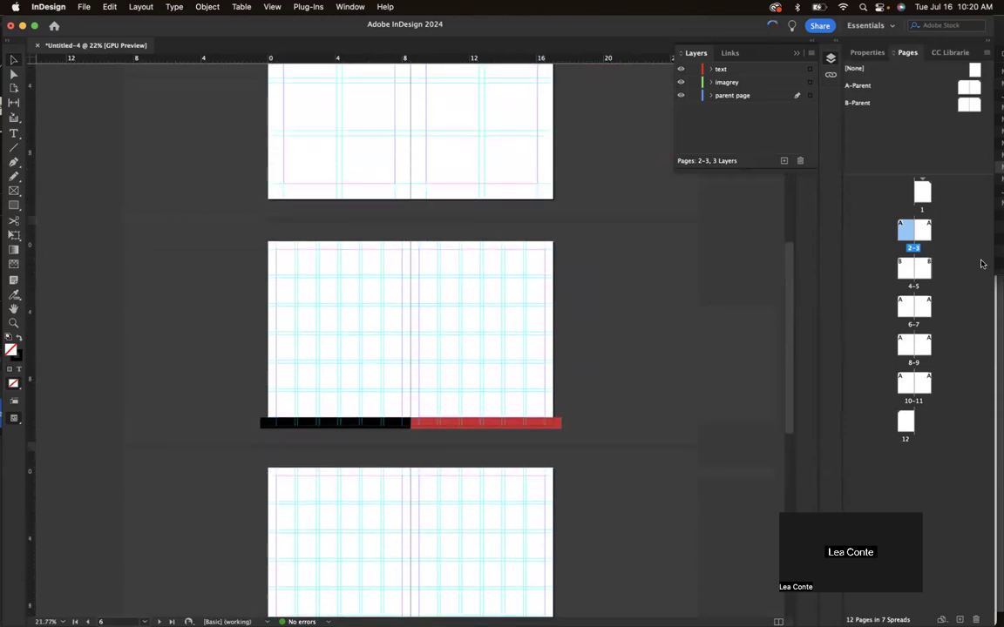
pyautogui.scroll(-6, 659, 450)
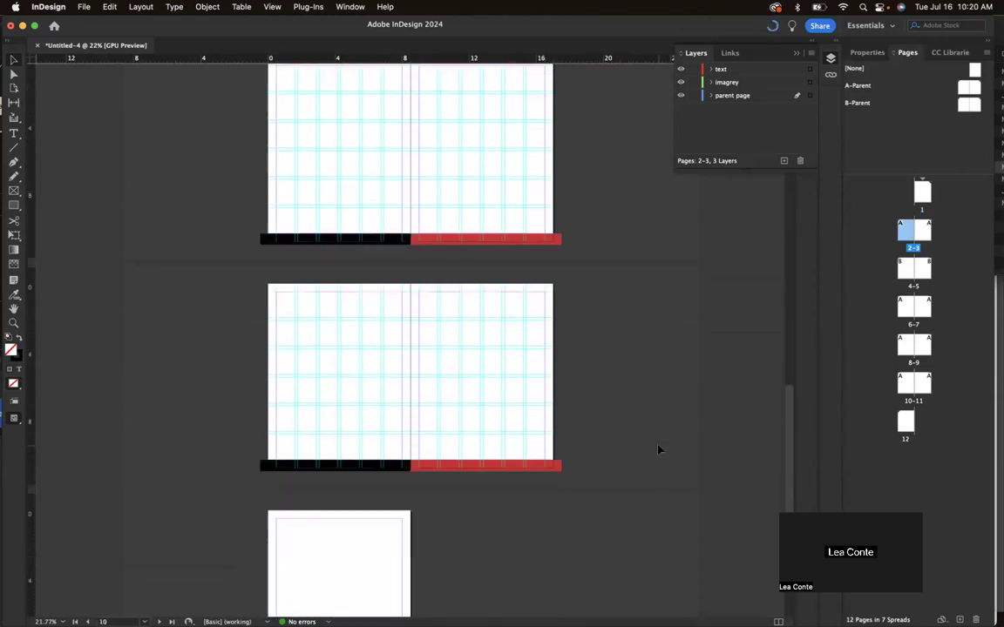
# Step: Delete the text frame on the pasteboard beside page 1
pyautogui.scroll(8, 636, 250)
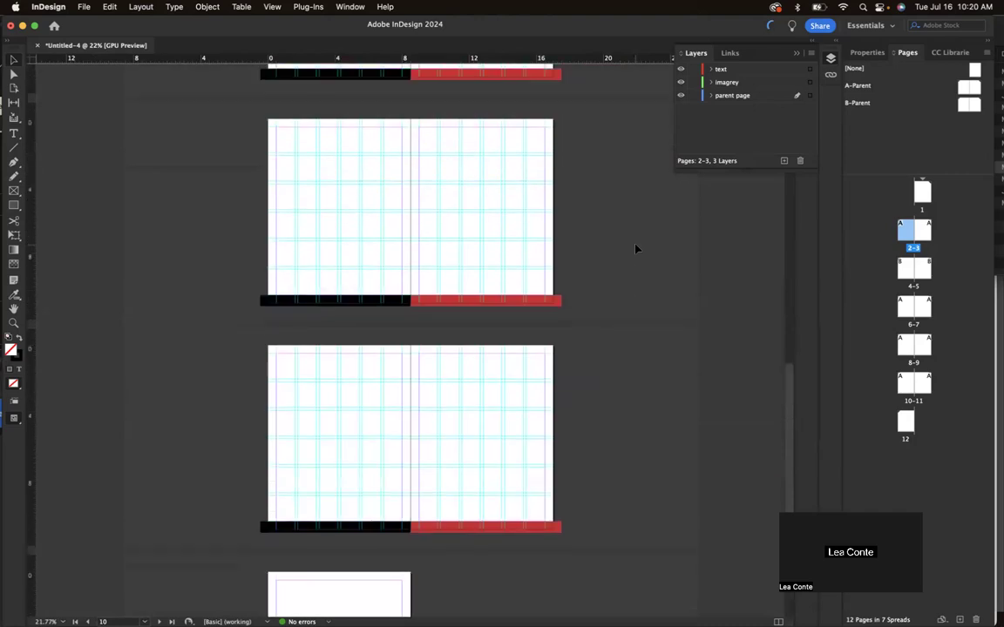
pyautogui.scroll(3, 636, 250)
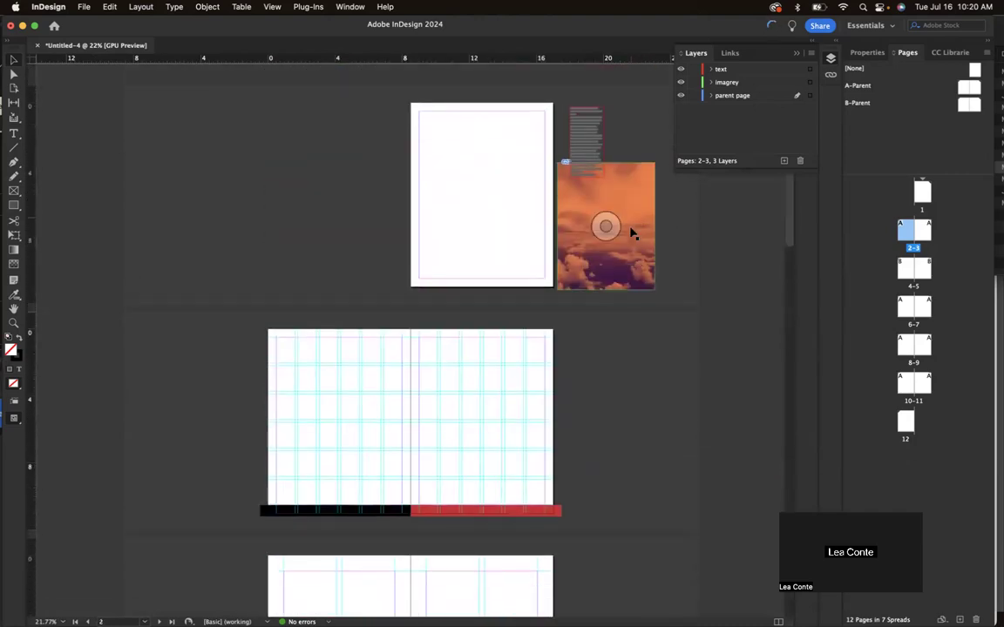
pyautogui.click(642, 219)
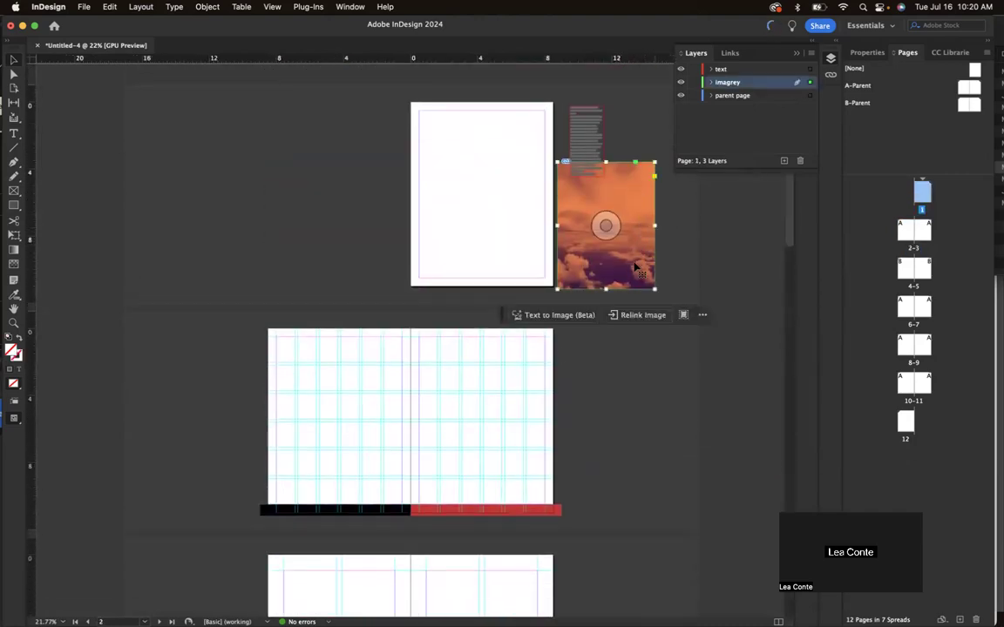
pyautogui.scroll(2, 529, 412)
pyautogui.scroll(4, 697, 376)
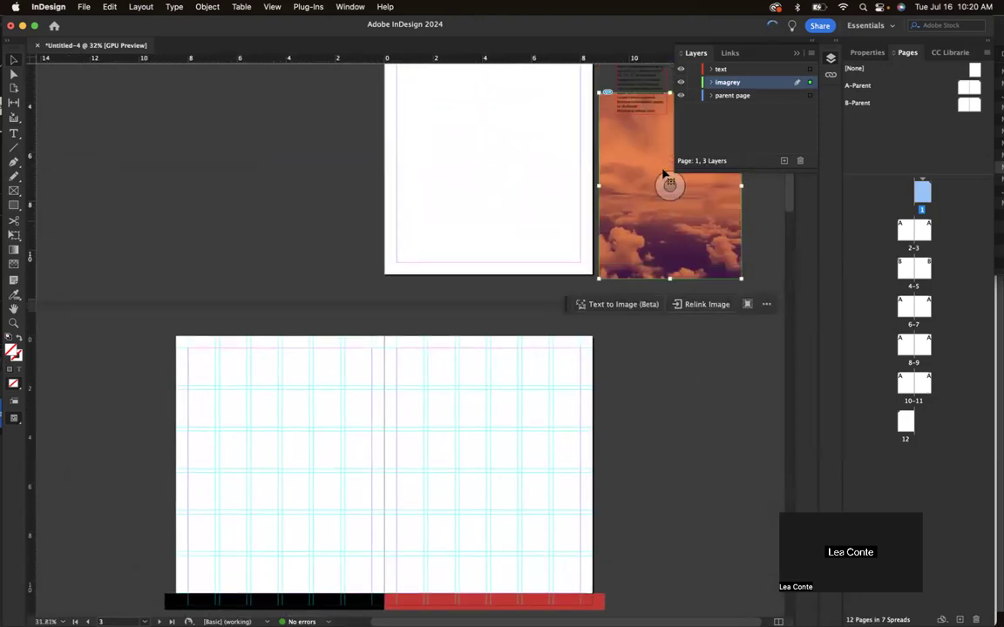
pyautogui.click(646, 83)
pyautogui.press('BackSpace')
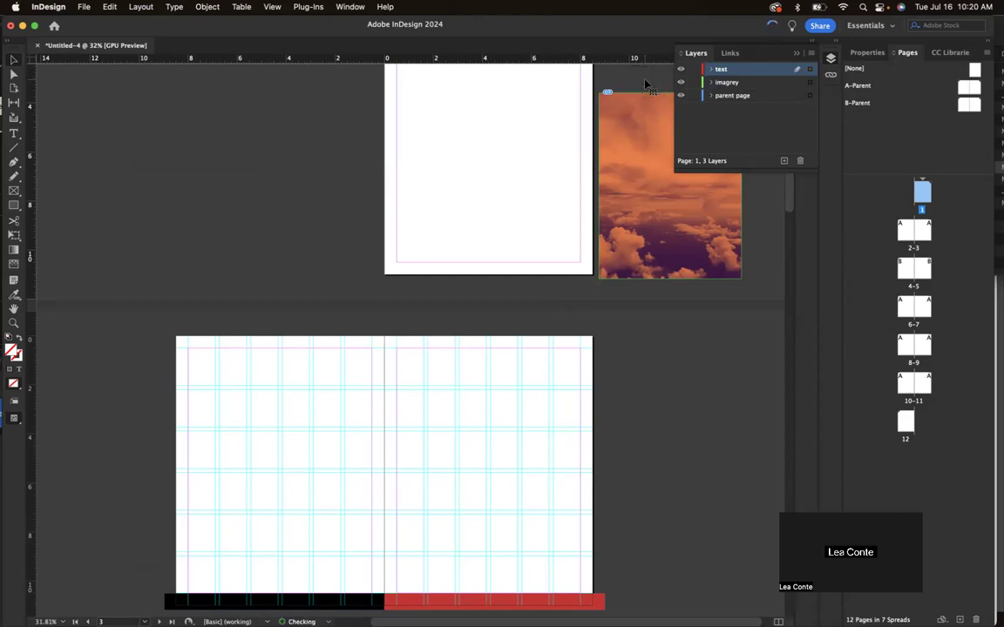
# Step: Move the sky image from the pasteboard onto page 2 and enlarge it to cover most of the page, checking it in preview mode
pyautogui.click(643, 121)
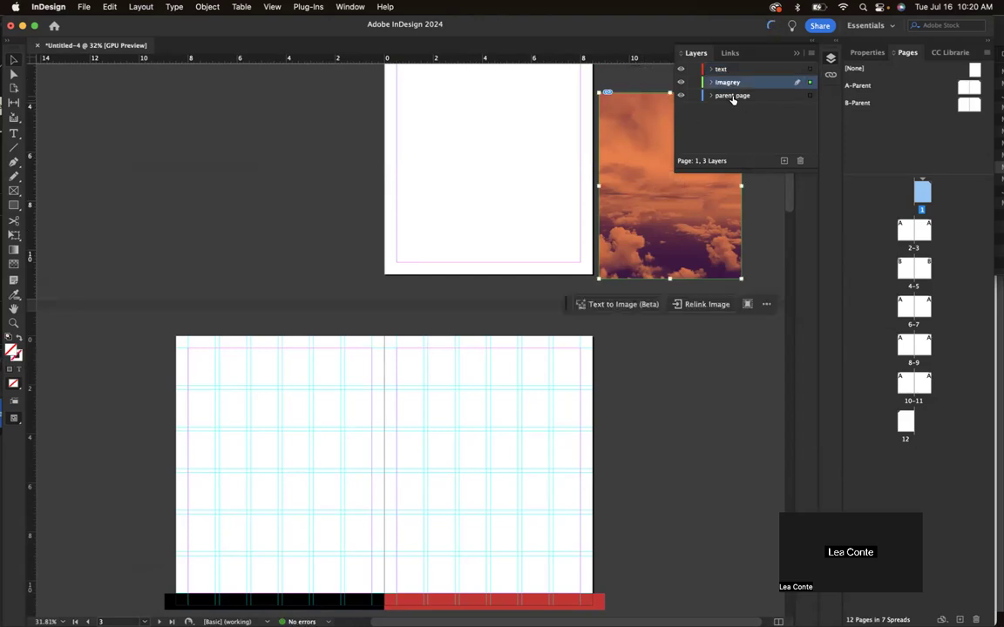
pyautogui.moveTo(650, 116); pyautogui.dragTo(488, 402)
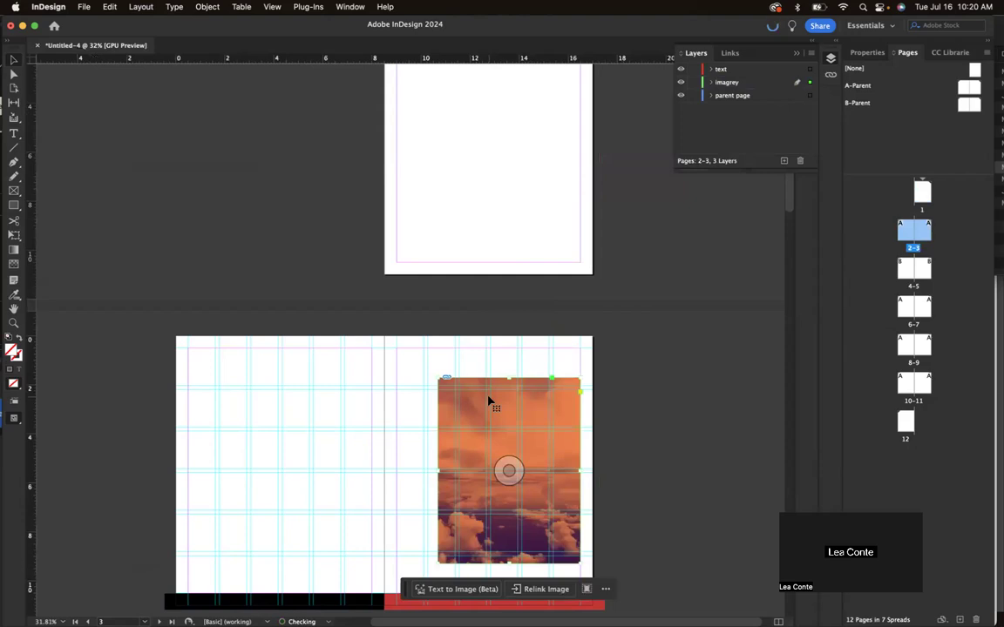
pyautogui.scroll(-5, 605, 345)
pyautogui.moveTo(581, 288); pyautogui.dragTo(329, 229)
pyautogui.press('w')
pyautogui.moveTo(355, 360); pyautogui.dragTo(417, 441)
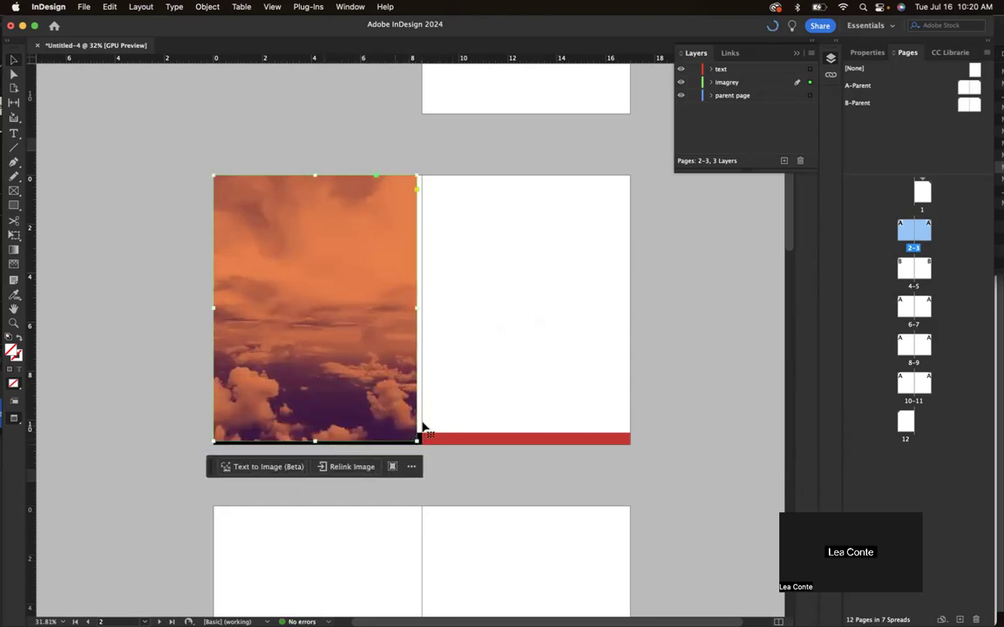
# Step: Try shortening the image to the top of the black bar, undo that, and resize it to about half of page 2's width at full page height
pyautogui.moveTo(329, 445); pyautogui.dragTo(316, 433)
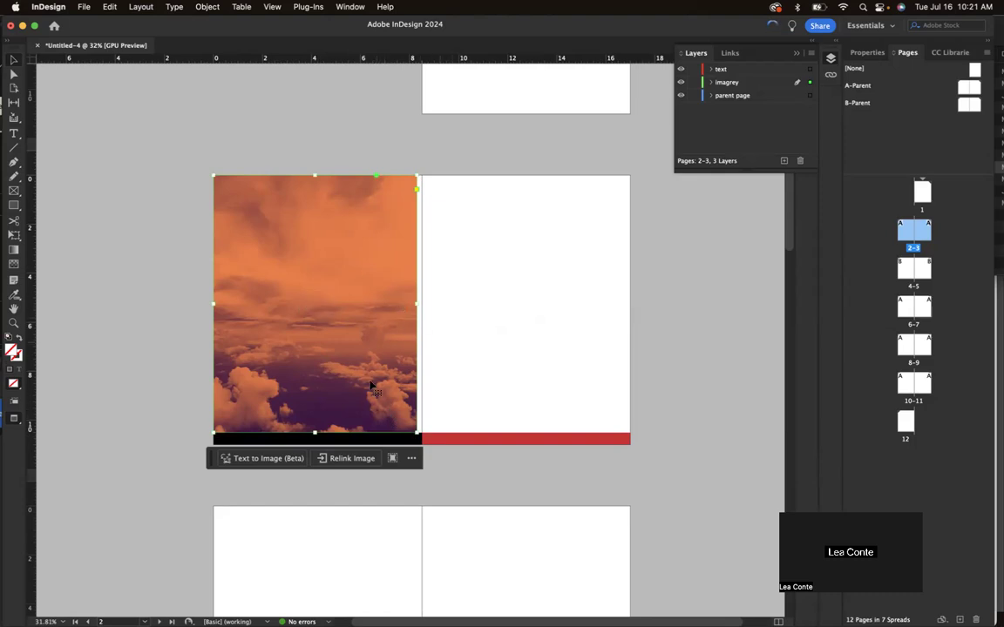
pyautogui.press('super+z')
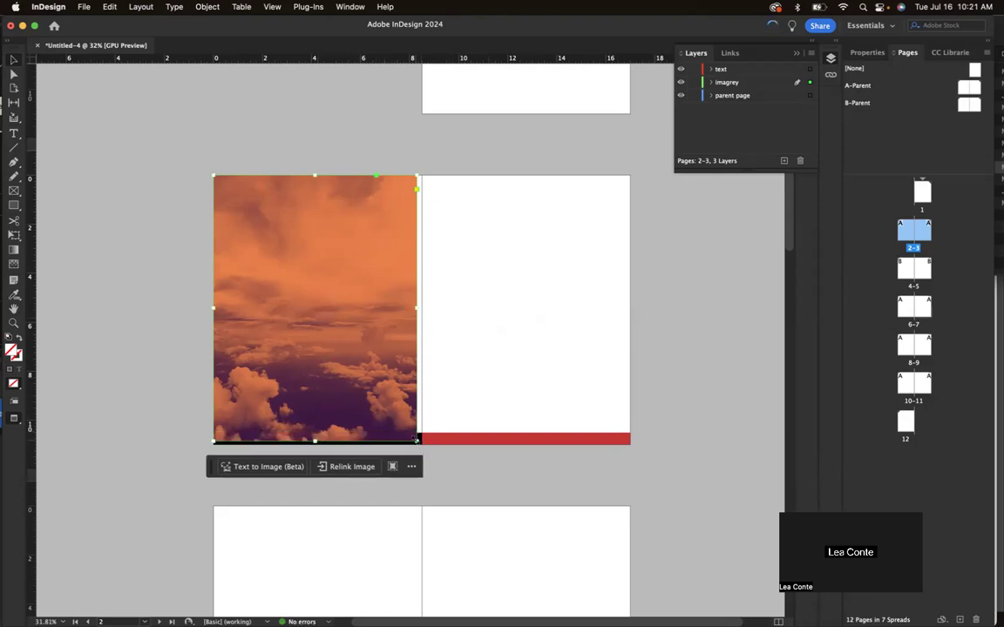
pyautogui.moveTo(417, 440); pyautogui.dragTo(316, 444)
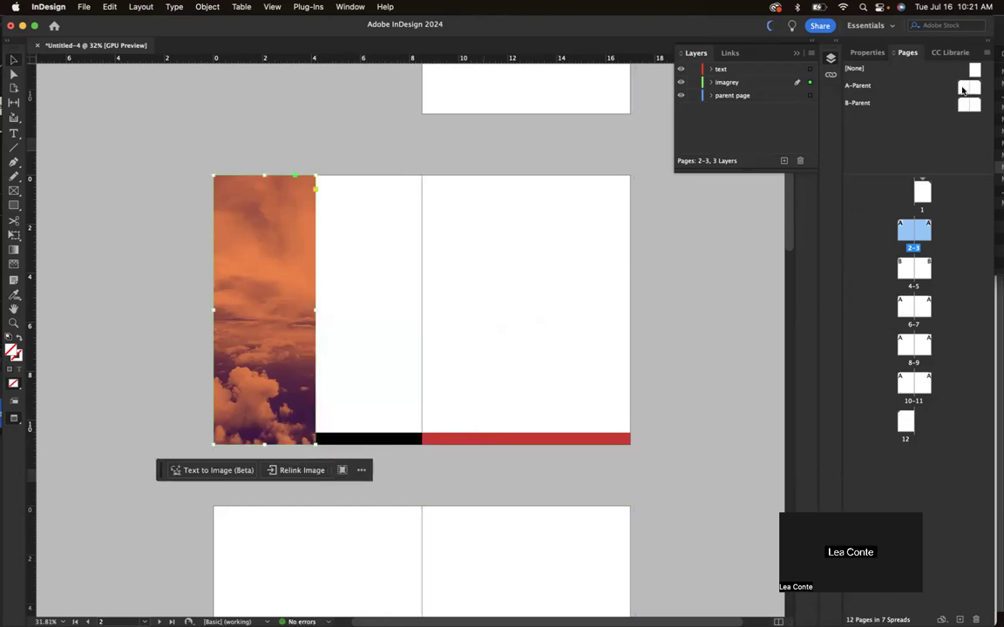
# Step: Add a text frame about 3.02 in wide and 0.22 in high in A-Parent's black bar and fill it with placeholder text
pyautogui.doubleClick(963, 90)
pyautogui.scroll(5, 352, 412)
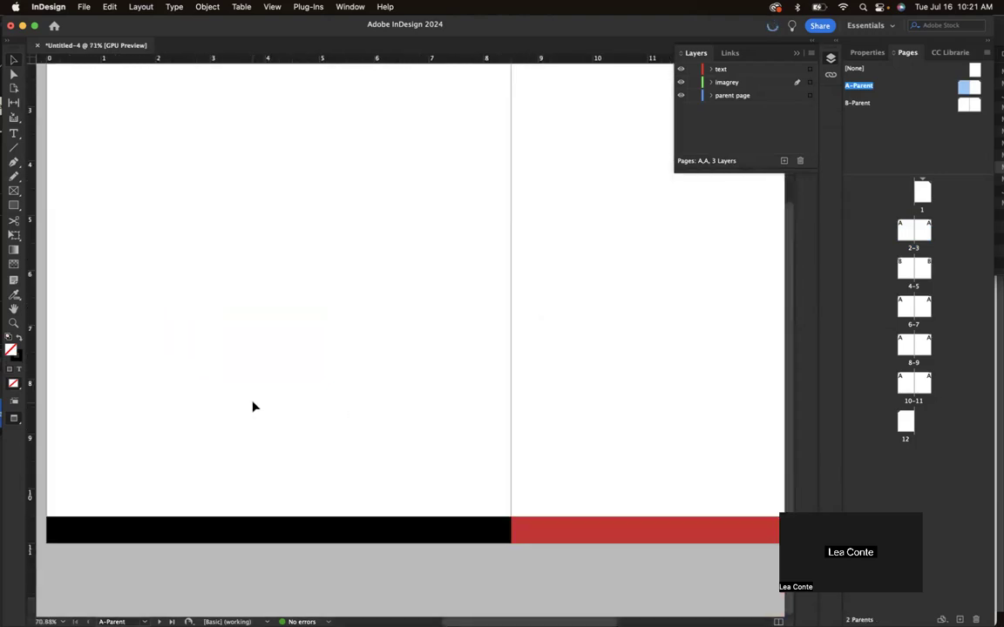
pyautogui.moveTo(165, 521); pyautogui.dragTo(328, 534)
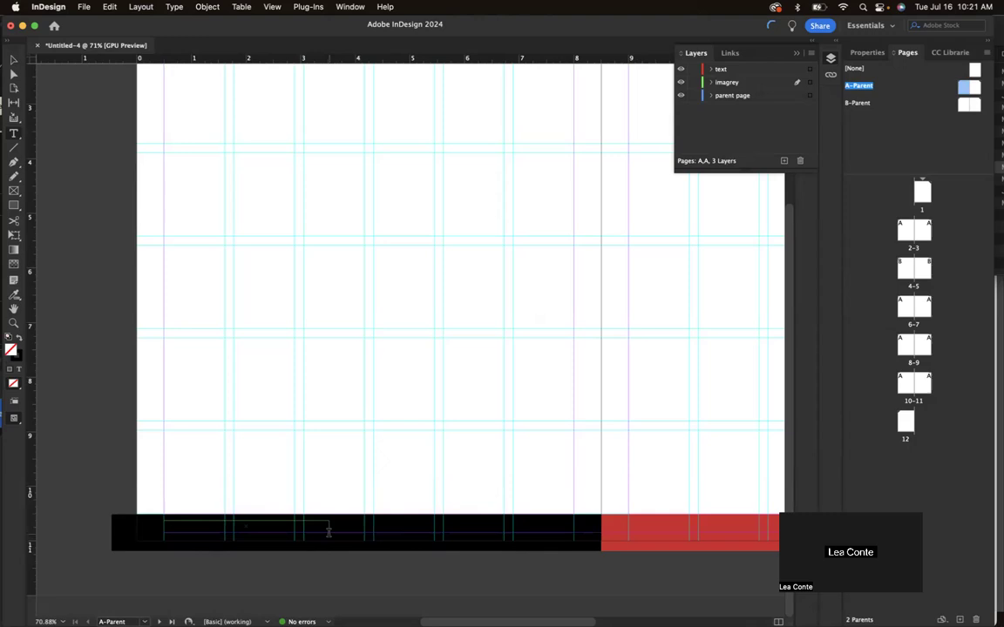
pyautogui.click(168, 7)
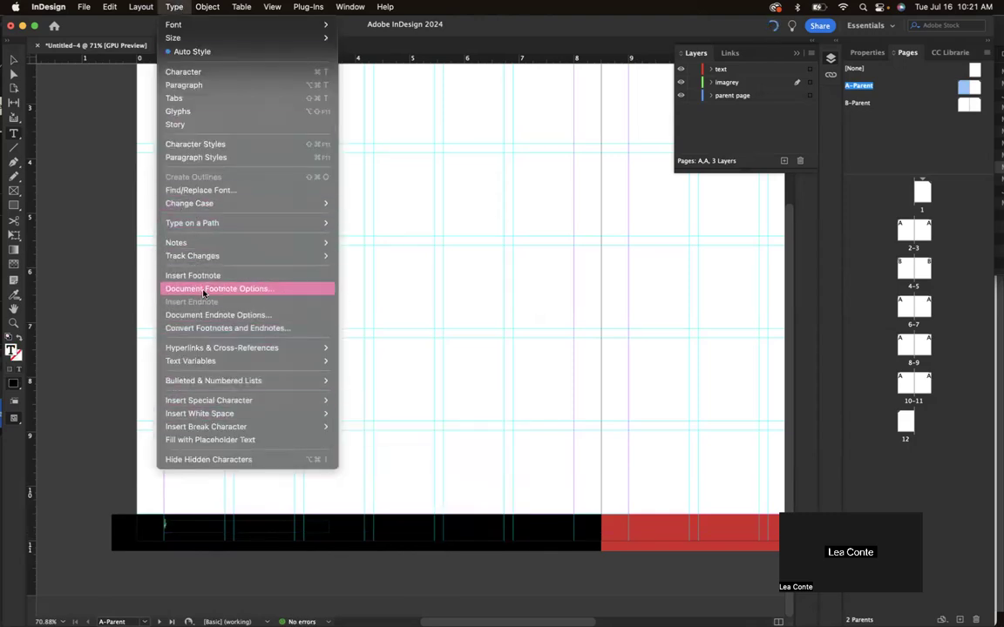
pyautogui.click(186, 440)
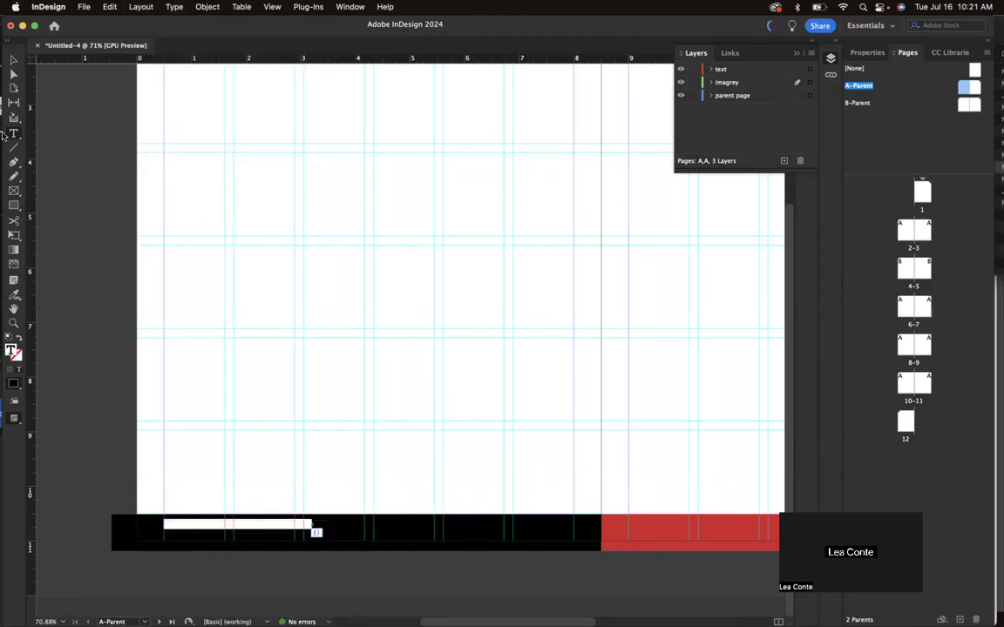
# Step: Fill the placeholder text with [Paper] and nudge its frame slightly down within the black bar
pyautogui.click(865, 53)
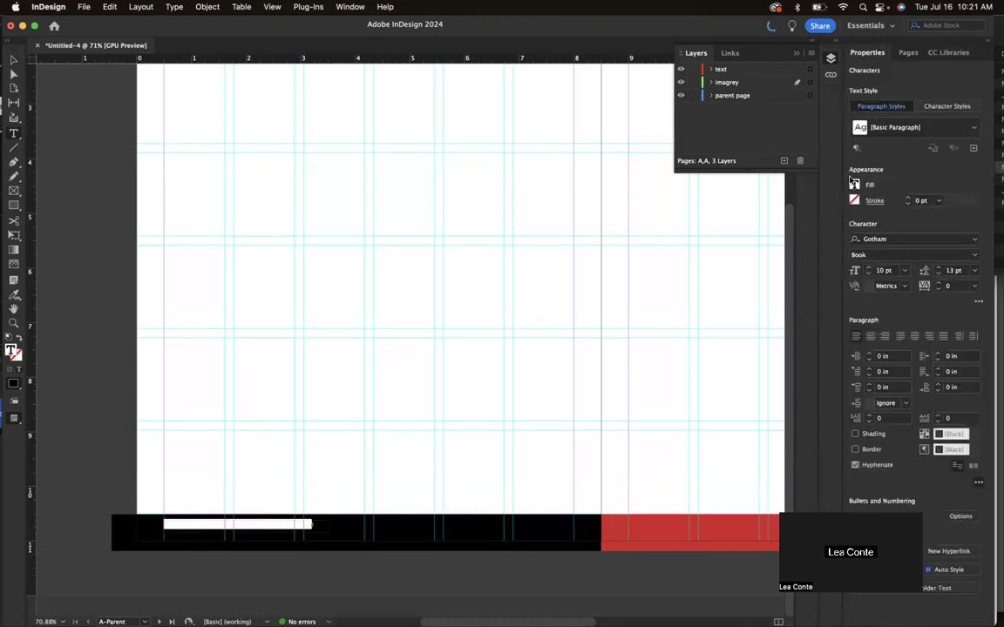
pyautogui.click(855, 186)
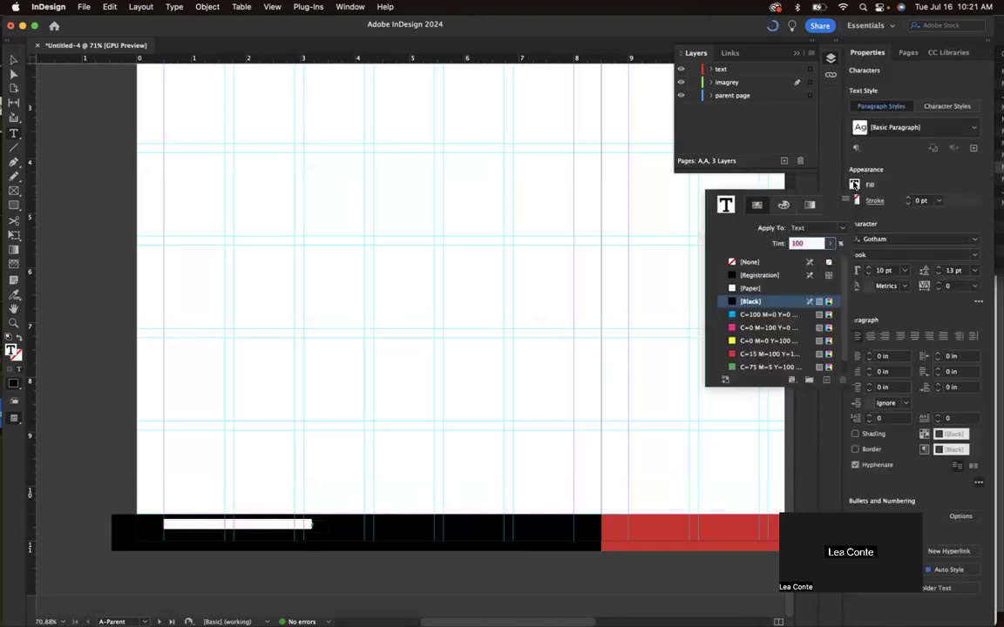
pyautogui.click(751, 290)
pyautogui.click(78, 153)
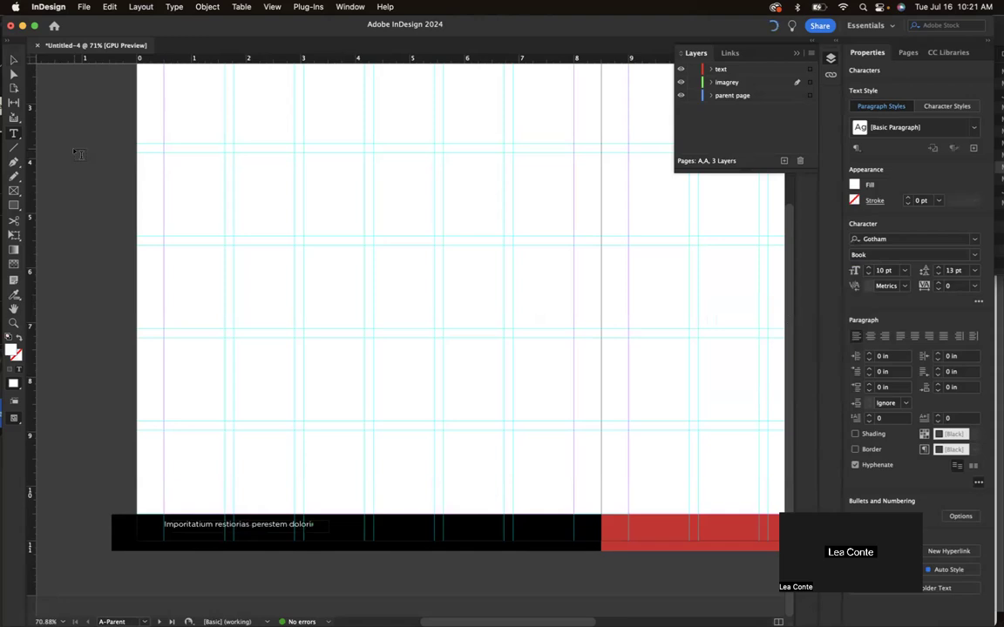
pyautogui.click(13, 59)
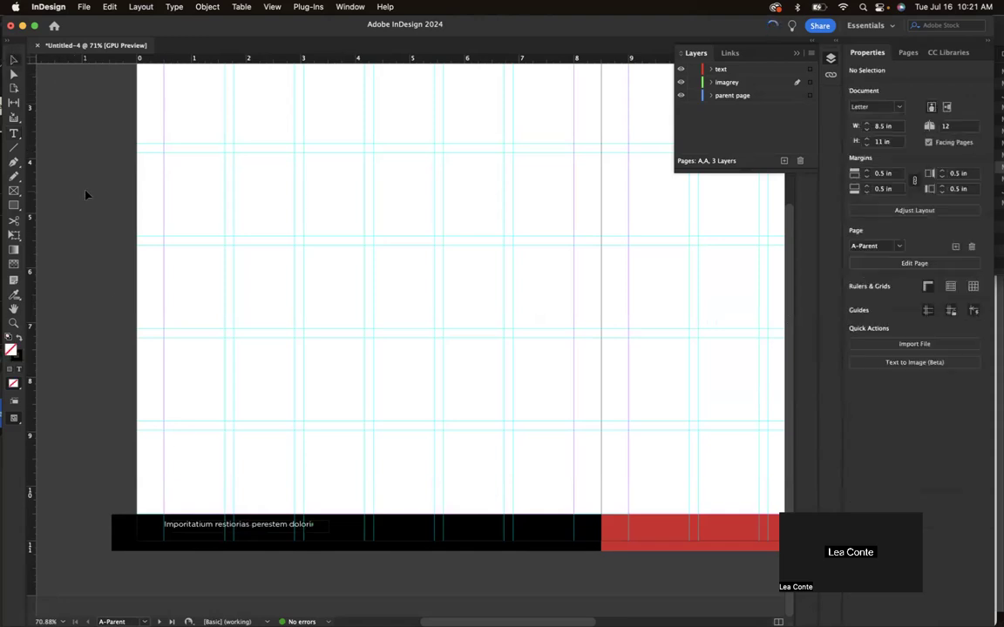
pyautogui.click(192, 524)
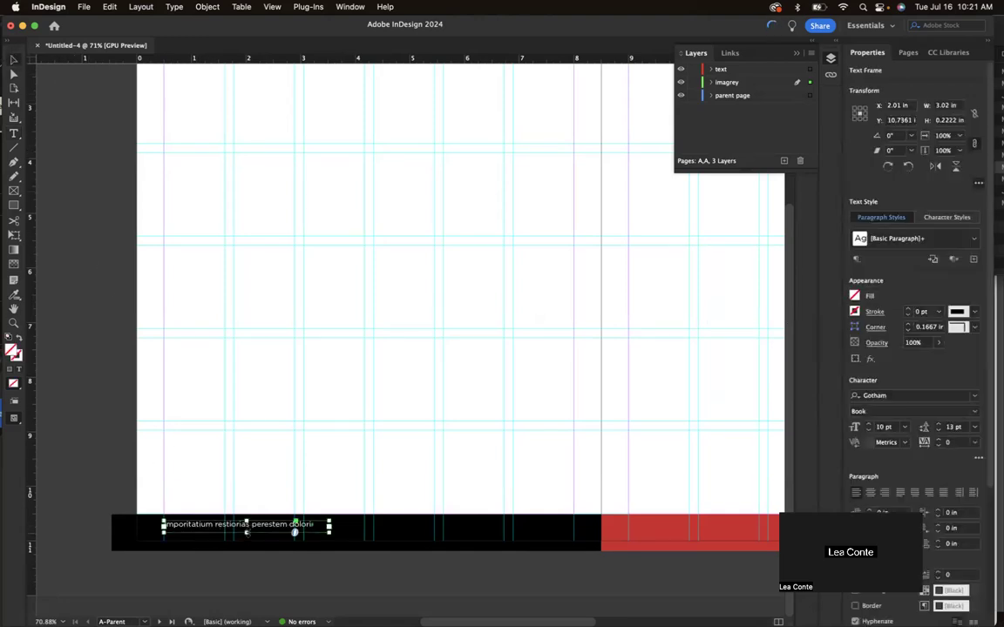
pyautogui.moveTo(279, 534); pyautogui.dragTo(278, 536)
pyautogui.click(282, 502)
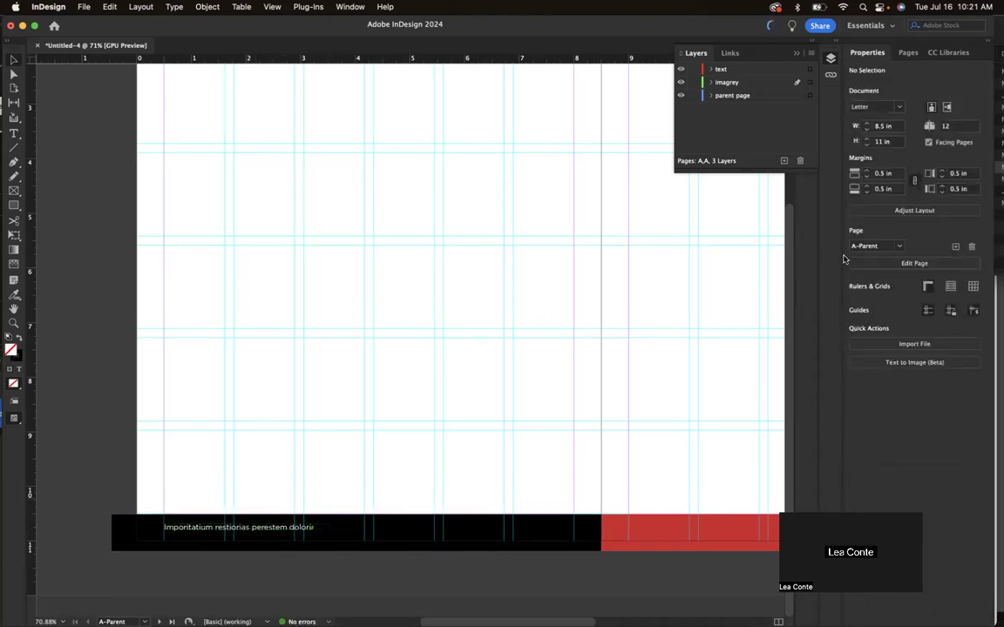
# Step: Reposition and resize the sky image to bleed past page 2's top and outer edges and overlap the black bar, then check it in preview mode
pyautogui.click(907, 52)
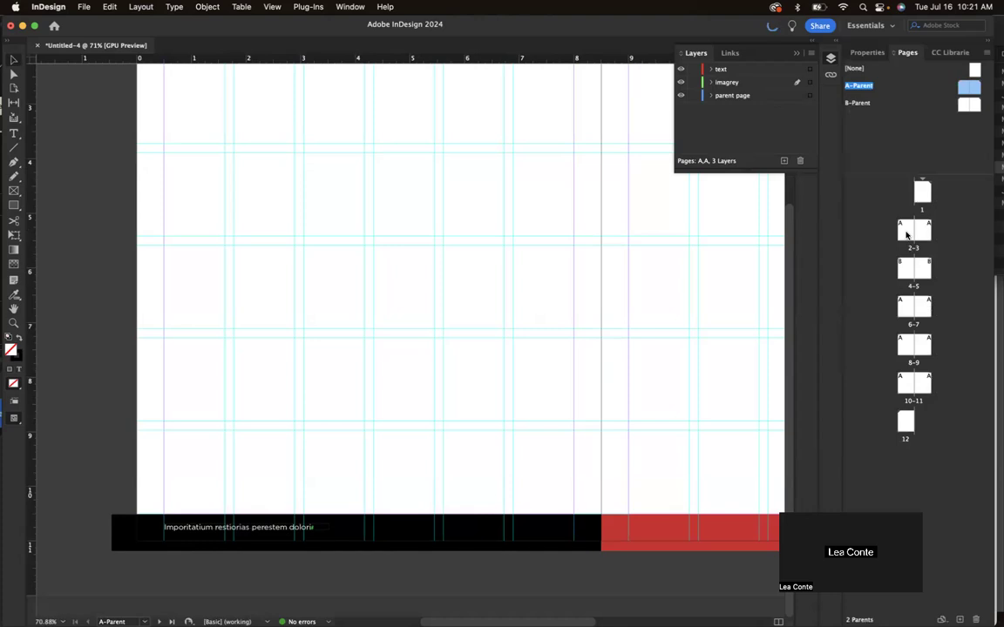
pyautogui.doubleClick(906, 234)
pyautogui.click(264, 443)
pyautogui.moveTo(264, 485); pyautogui.dragTo(327, 366)
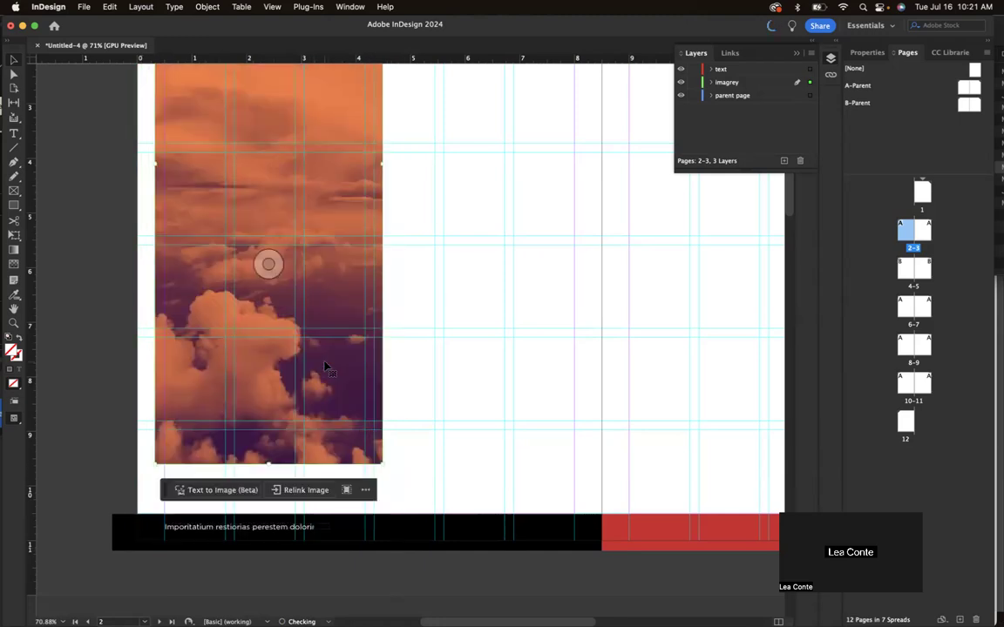
pyautogui.click(444, 388)
pyautogui.click(299, 354)
pyautogui.scroll(-1, 383, 466)
pyautogui.scroll(-2, 384, 466)
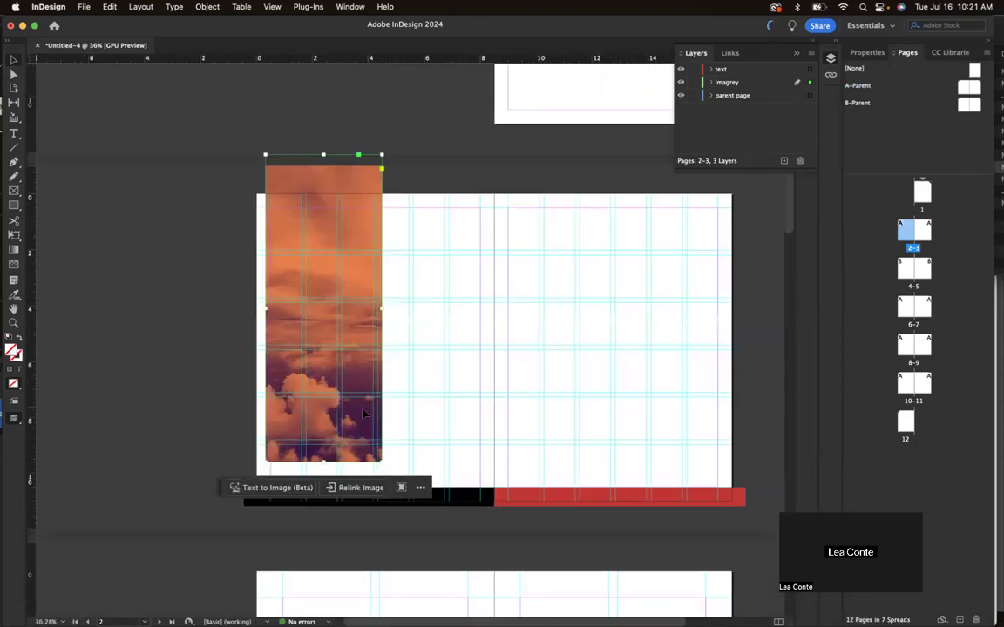
pyautogui.moveTo(364, 415); pyautogui.dragTo(347, 435)
pyautogui.moveTo(364, 482); pyautogui.dragTo(373, 494)
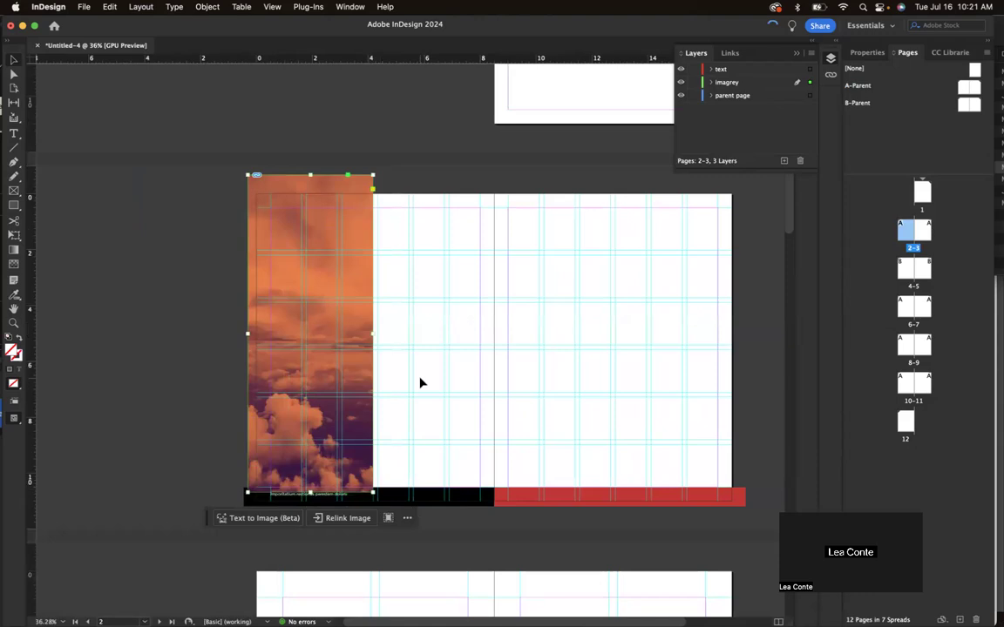
pyautogui.press('w')
pyautogui.press('w')
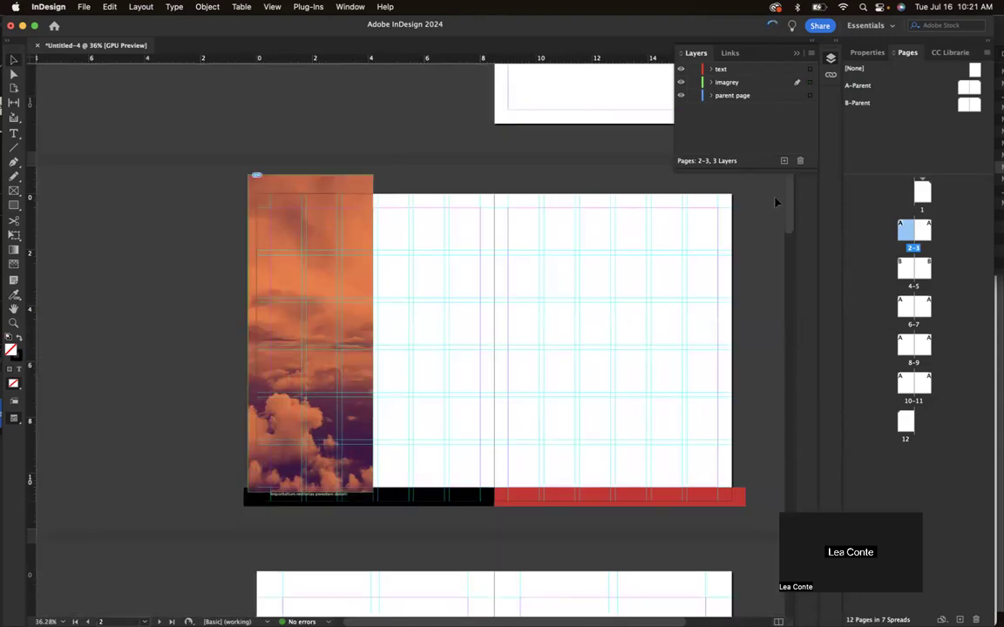
# Step: Move the parent page layer above the imagrey layer and check the spread in preview mode
pyautogui.click(745, 96)
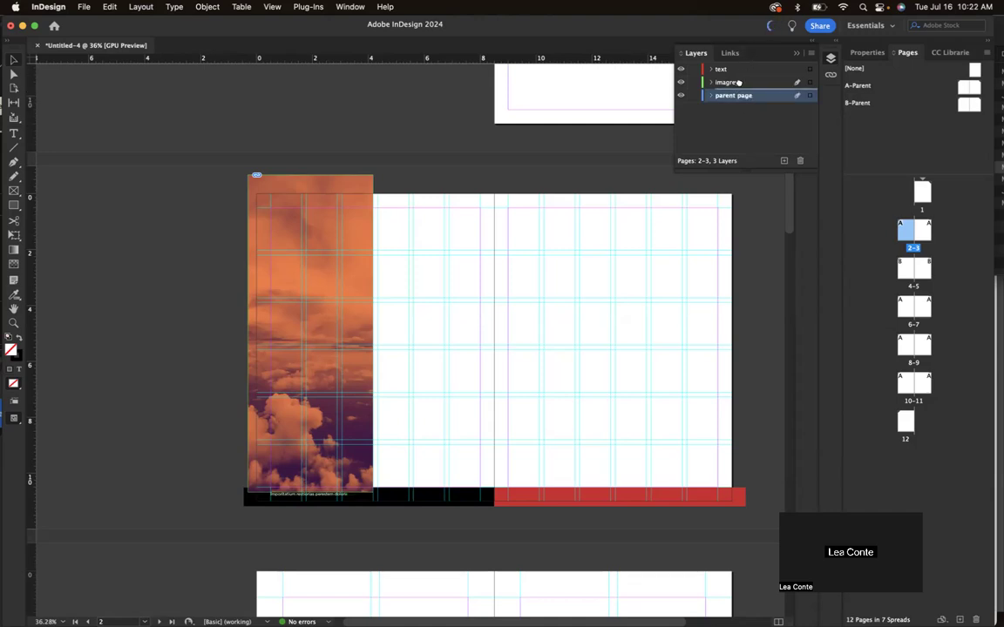
pyautogui.moveTo(736, 95); pyautogui.dragTo(738, 74)
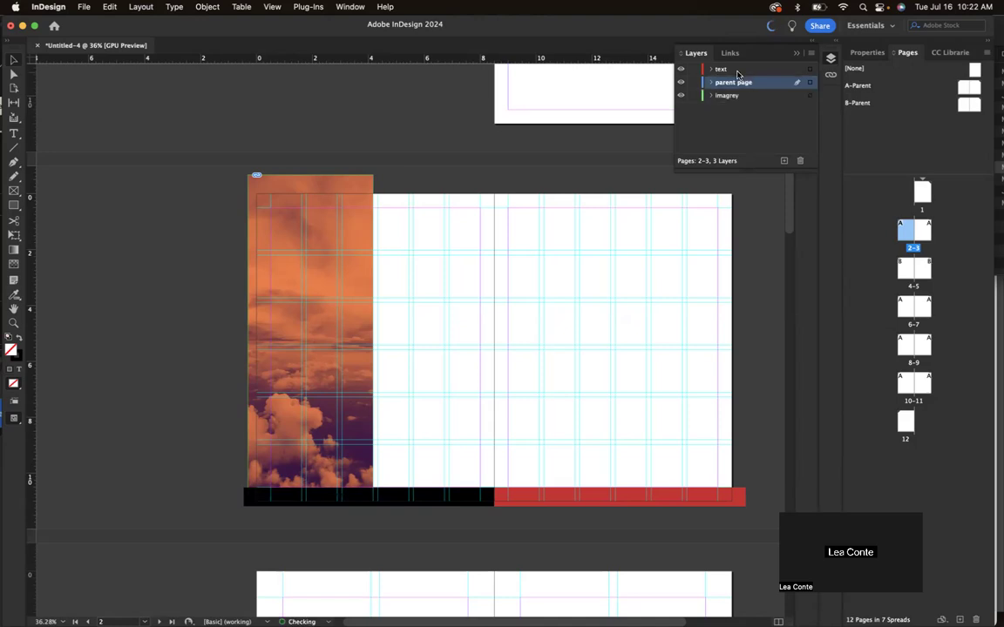
pyautogui.press('w')
pyautogui.press('w')
# Step: On A-Parent, draw a text frame about 3.9 in wide in the black bar on the parent page layer and fill it with placeholder text
pyautogui.doubleClick(865, 83)
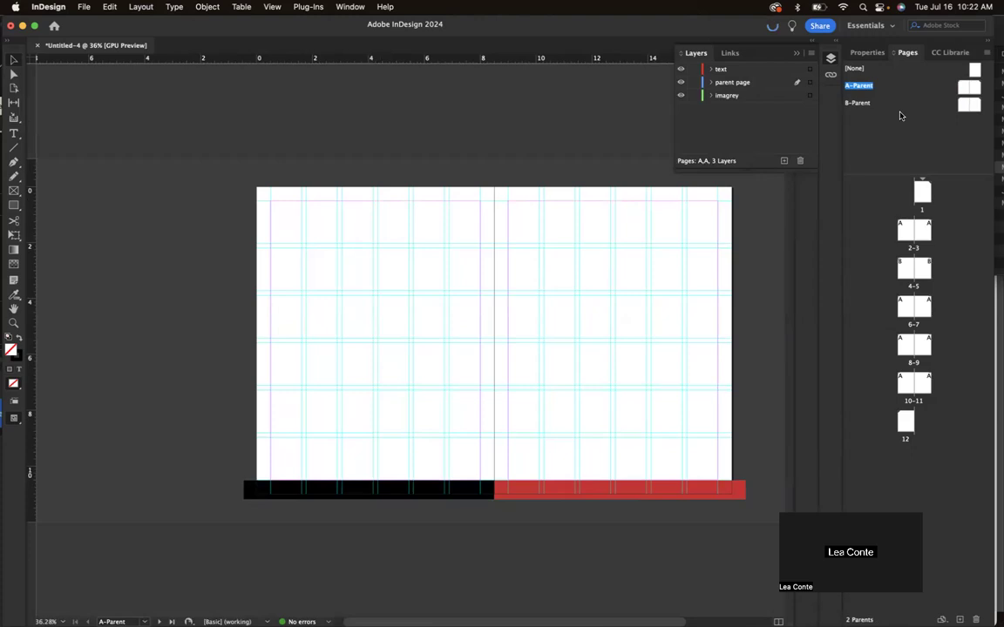
pyautogui.doubleClick(965, 86)
pyautogui.scroll(-2, 524, 441)
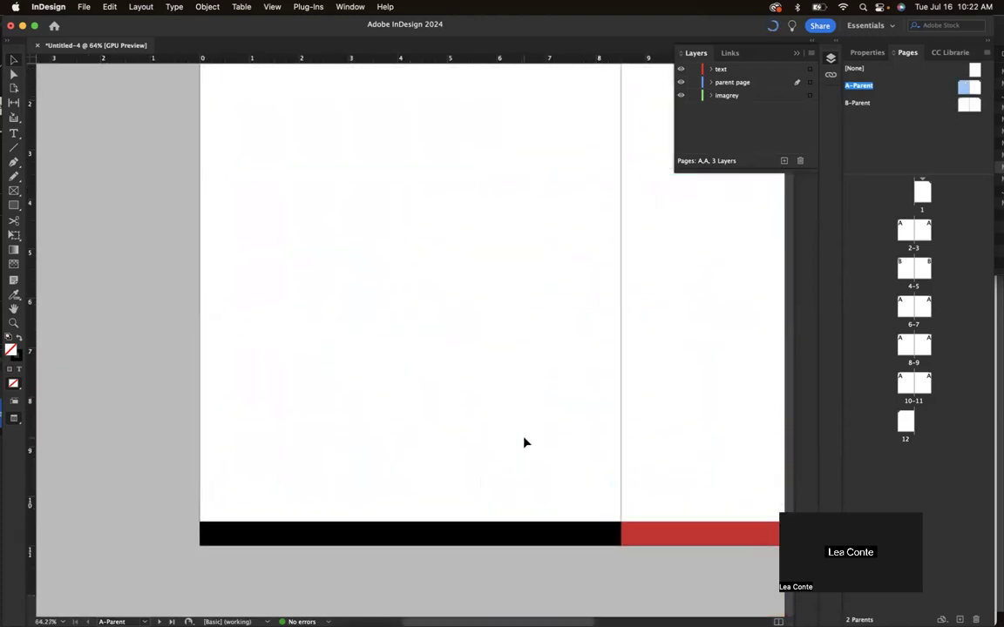
pyautogui.click(340, 545)
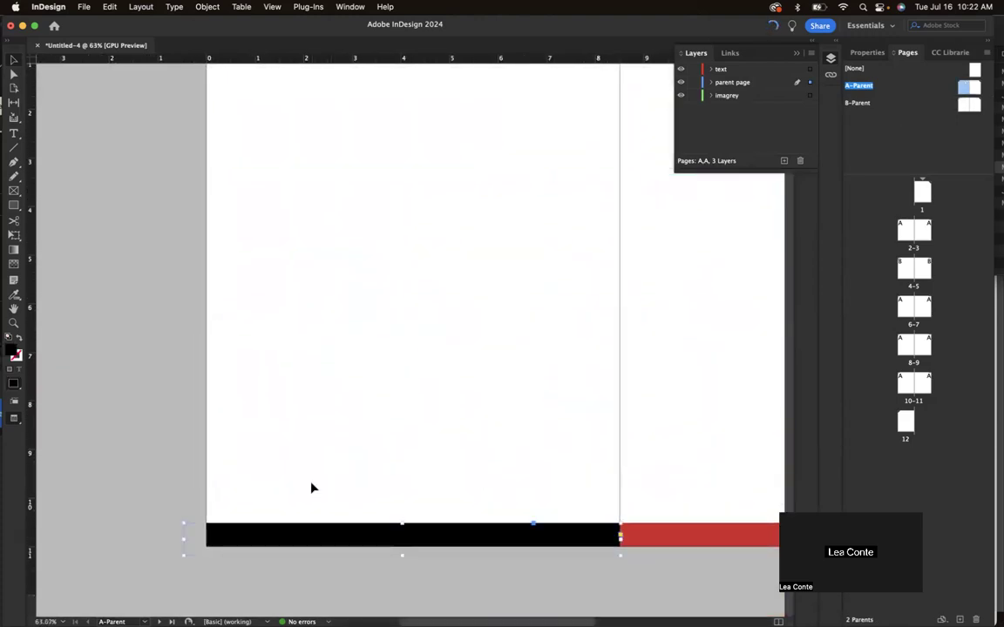
pyautogui.press('w')
pyautogui.click(14, 133)
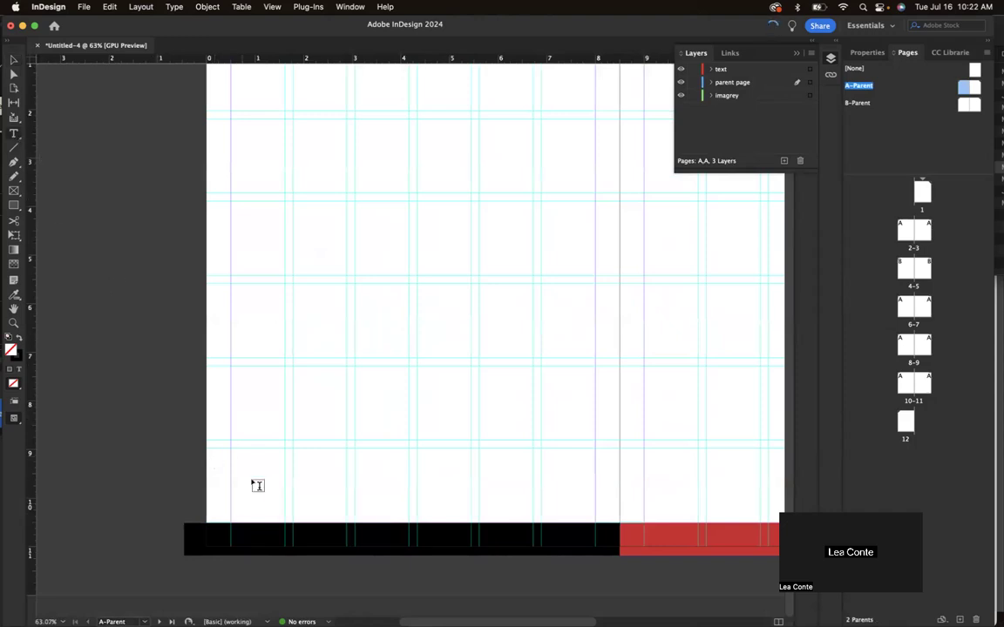
pyautogui.moveTo(232, 534); pyautogui.dragTo(421, 545)
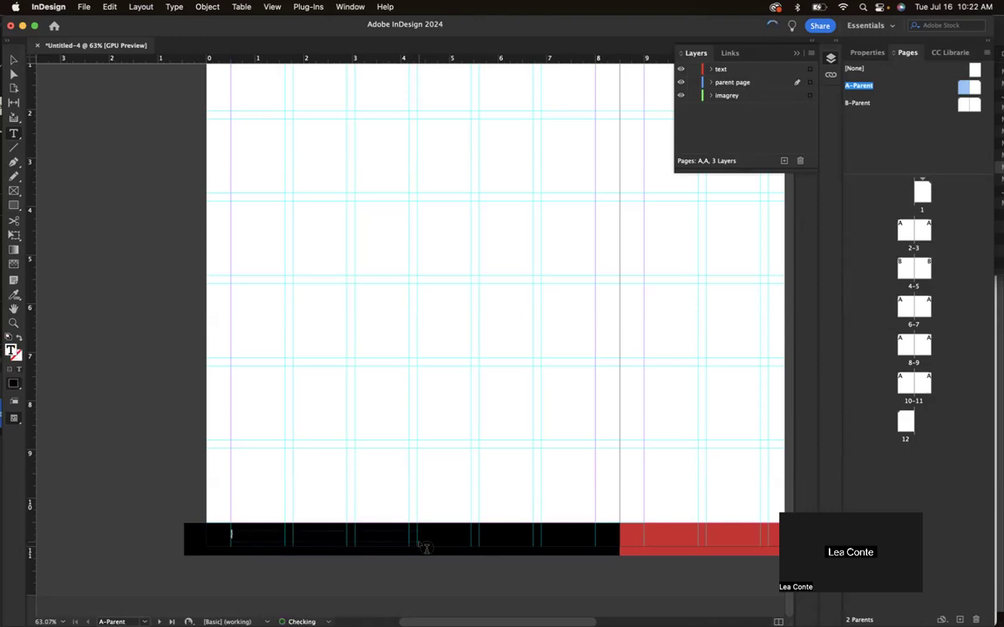
pyautogui.click(174, 7)
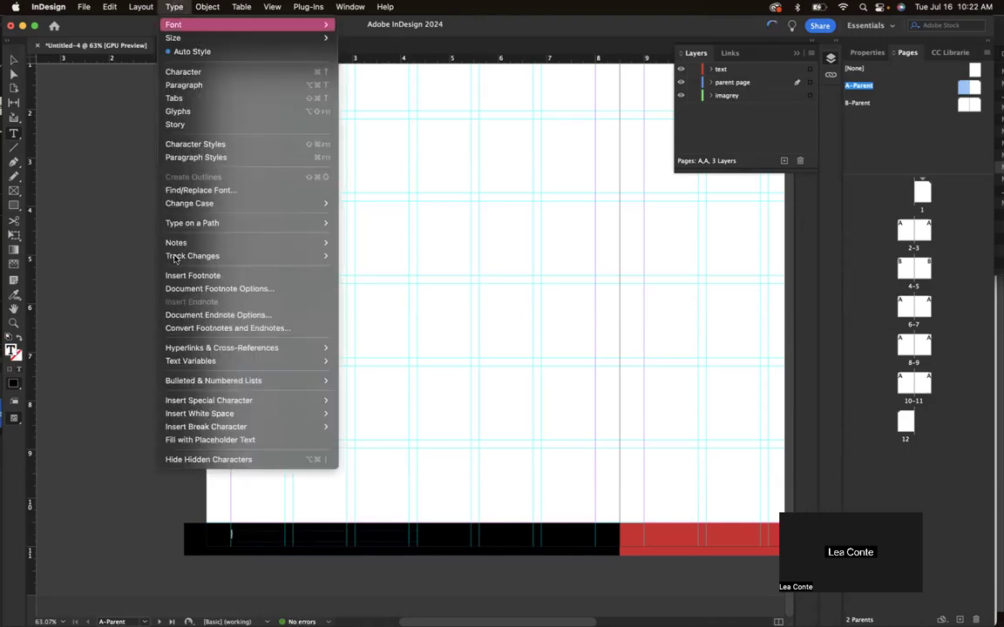
pyautogui.click(201, 440)
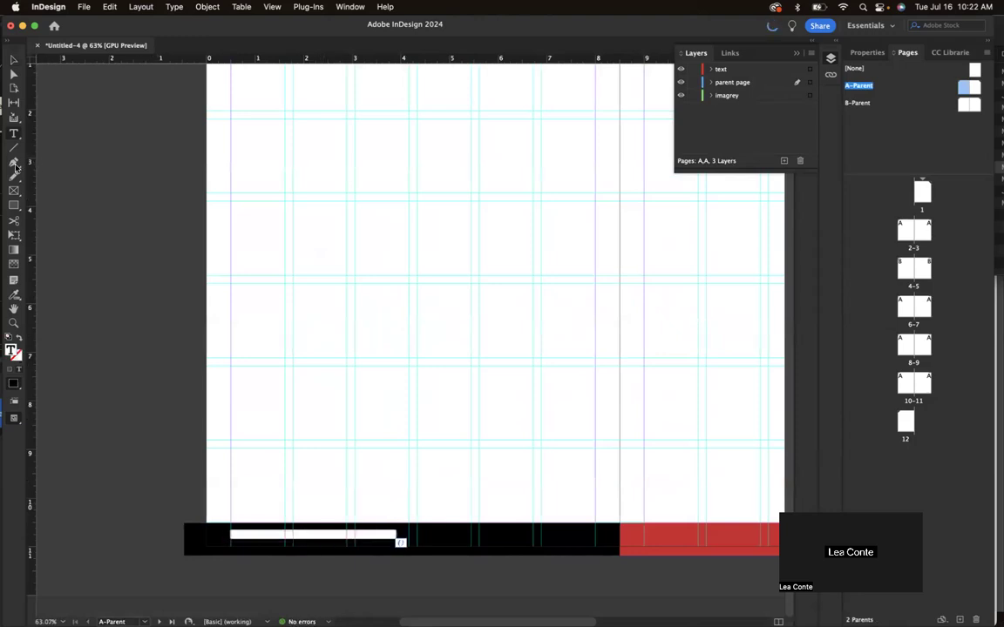
# Step: Fill the placeholder text in A-Parent's black bar with [Paper], then deselect it
pyautogui.click(13, 135)
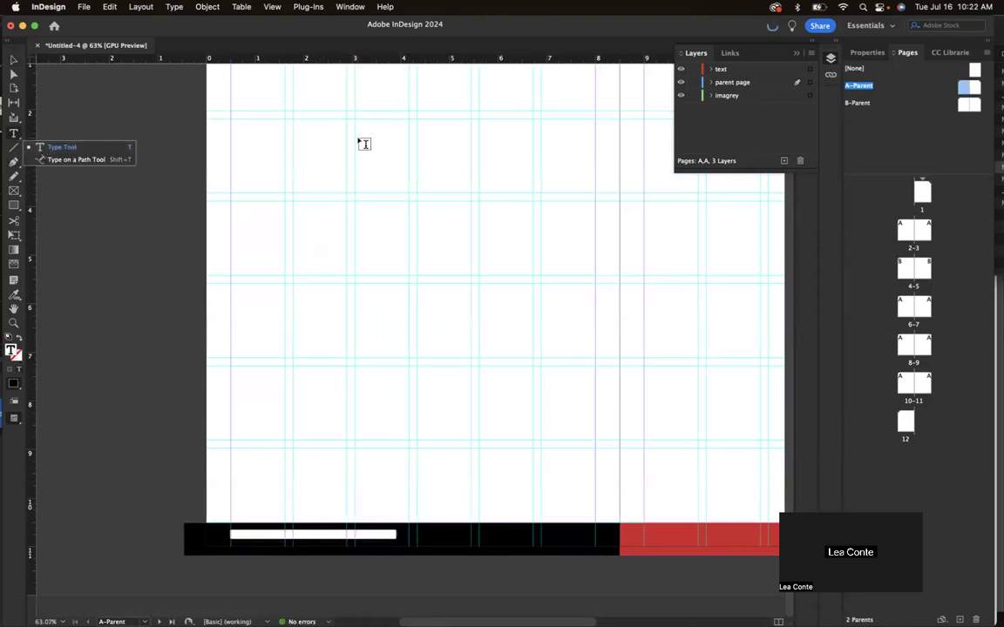
pyautogui.click(867, 52)
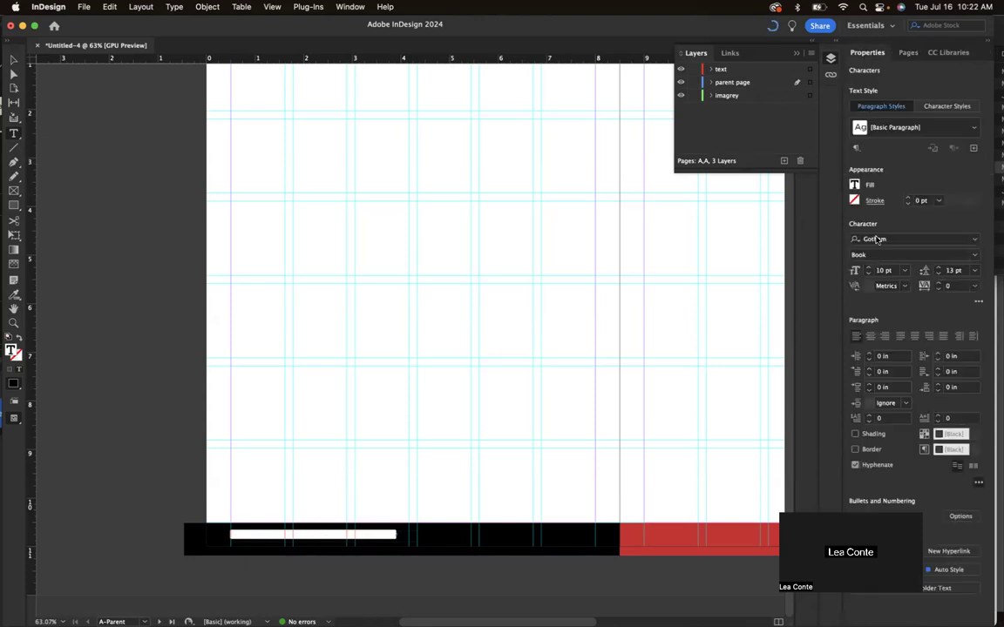
pyautogui.click(855, 184)
pyautogui.click(748, 287)
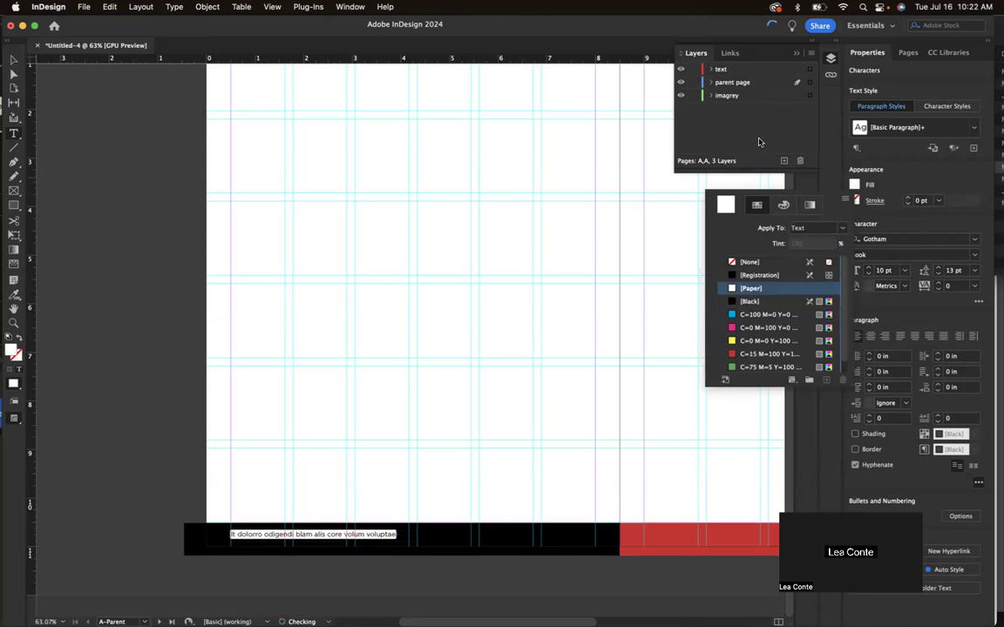
pyautogui.click(13, 60)
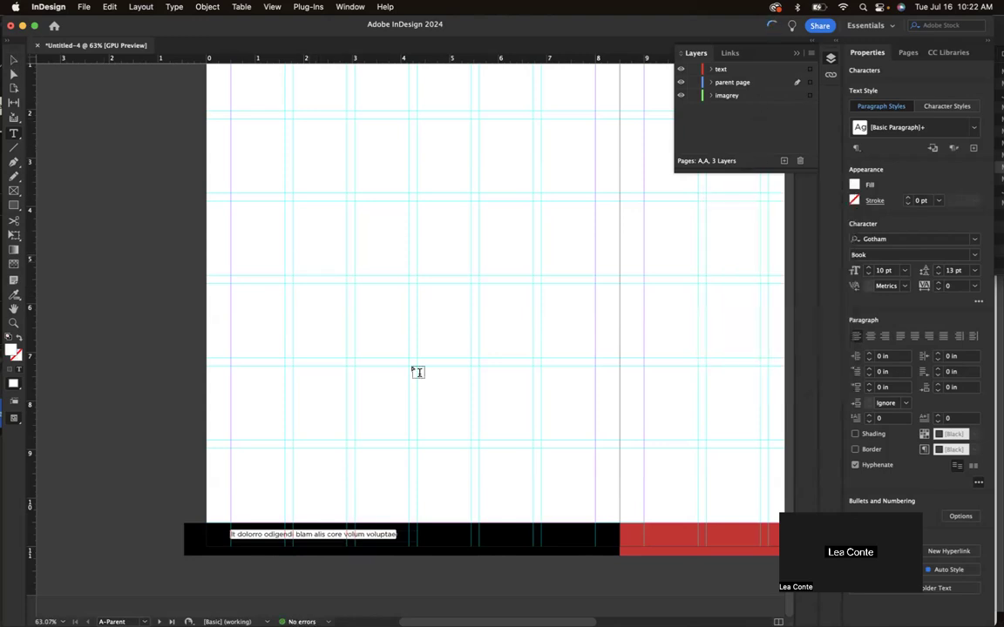
pyautogui.click(417, 372)
pyautogui.click(12, 60)
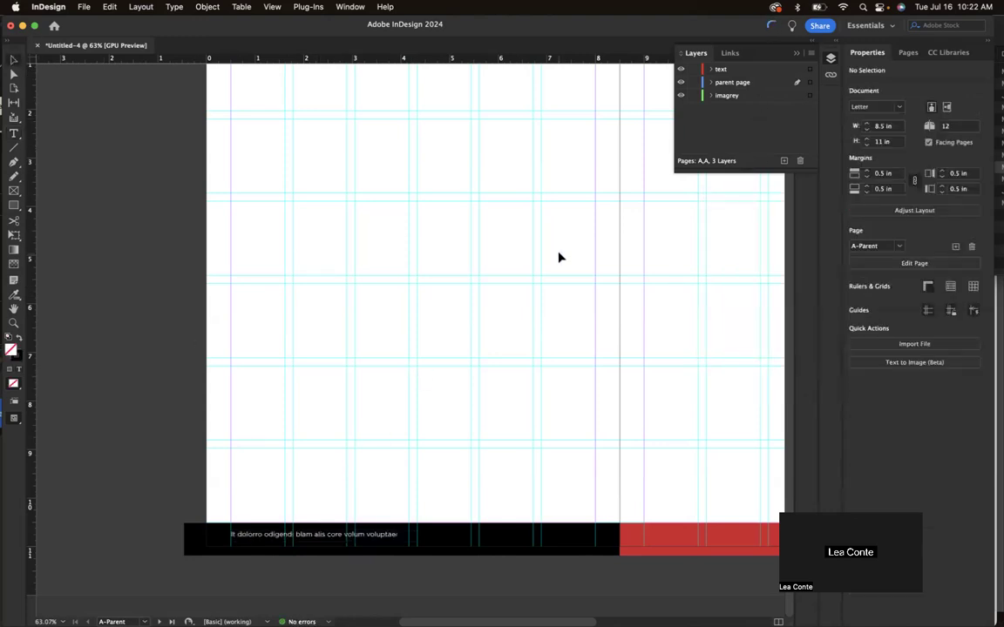
# Step: Reassign the footer text frame hidden behind the black bar from the imagrey layer to the parent page layer, putting the bar back in place
pyautogui.moveTo(352, 535); pyautogui.dragTo(349, 564)
pyautogui.click(336, 536)
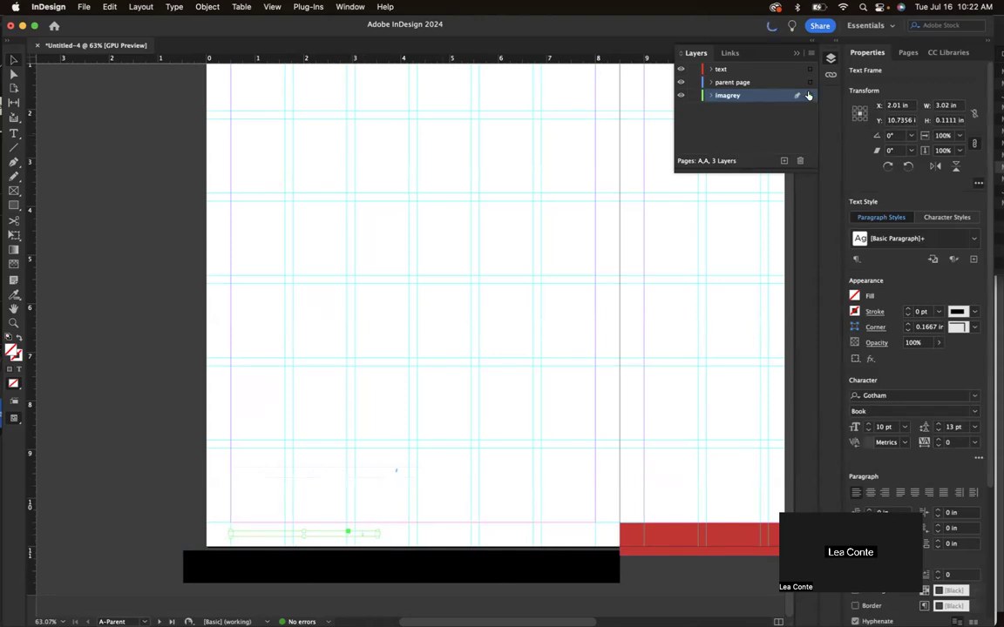
pyautogui.moveTo(809, 95); pyautogui.dragTo(809, 83)
pyautogui.moveTo(501, 564); pyautogui.dragTo(519, 539)
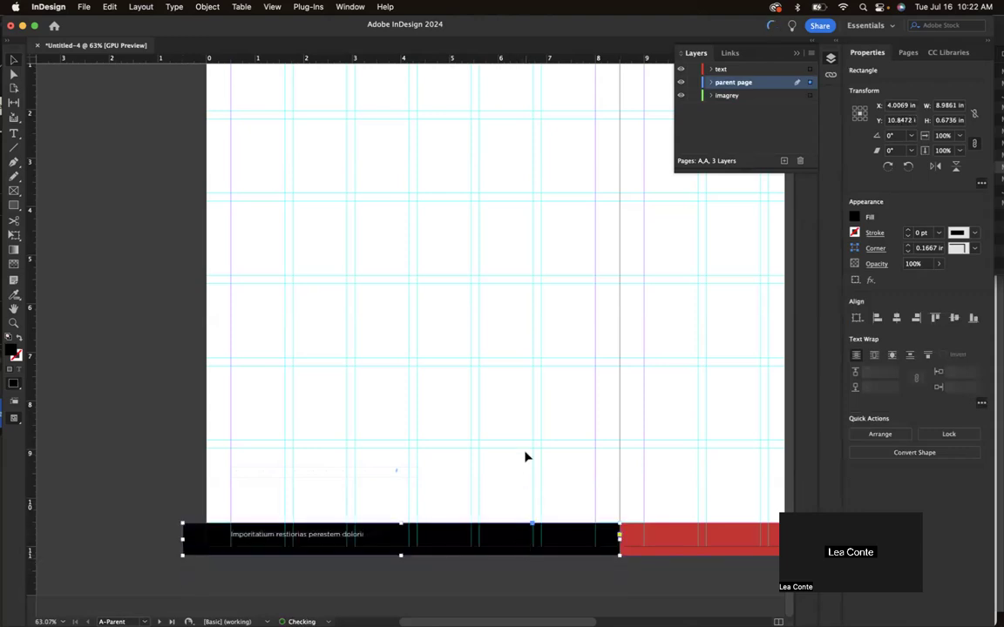
# Step: Delete the duplicate white text frame above the black bar on A-Parent and check the spread in preview mode
pyautogui.click(377, 473)
pyautogui.click(376, 474)
pyautogui.press('Escape')
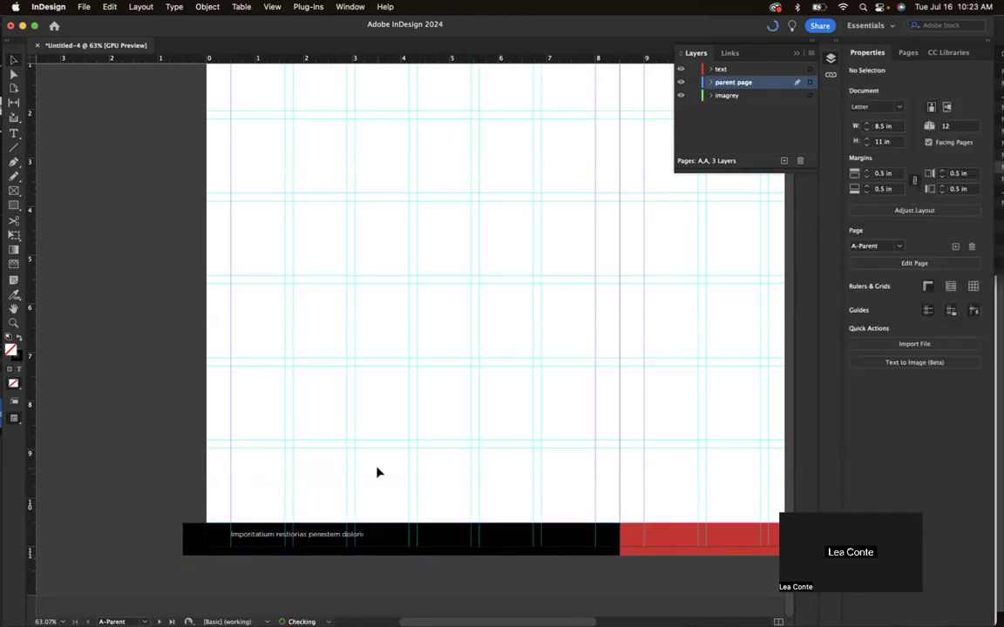
pyautogui.press('w')
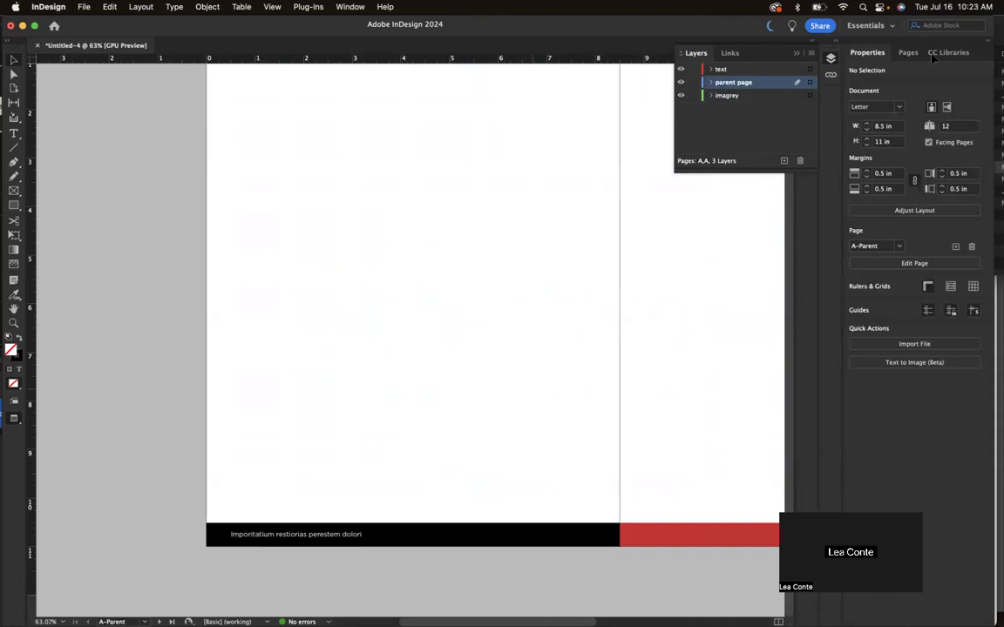
# Step: Open page 2 and check how the parent bars and footer text sit with the sky image
pyautogui.press('super+s')
pyautogui.click(687, 447)
pyautogui.click(907, 53)
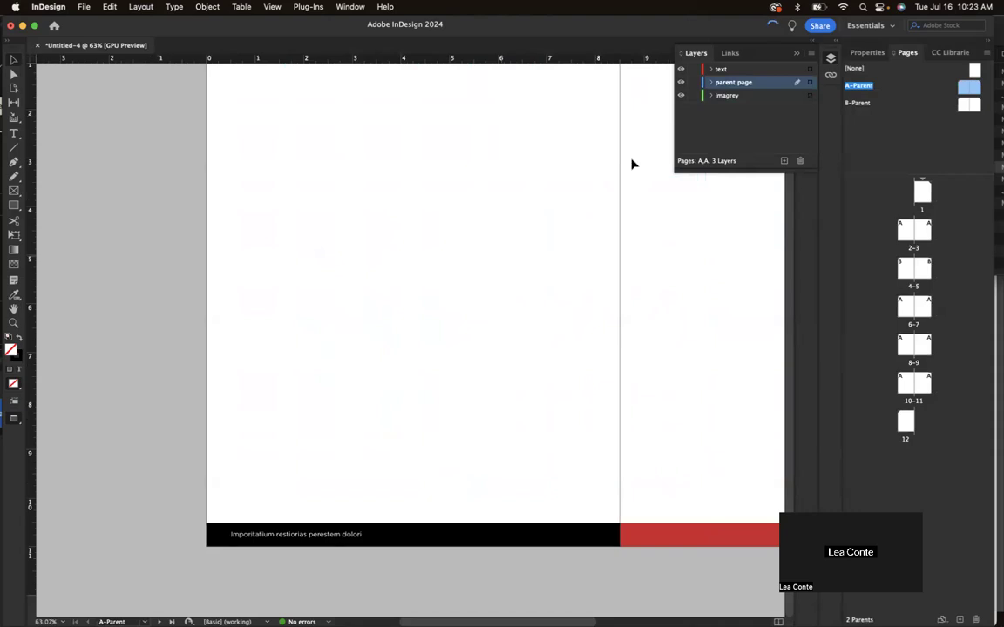
pyautogui.doubleClick(904, 237)
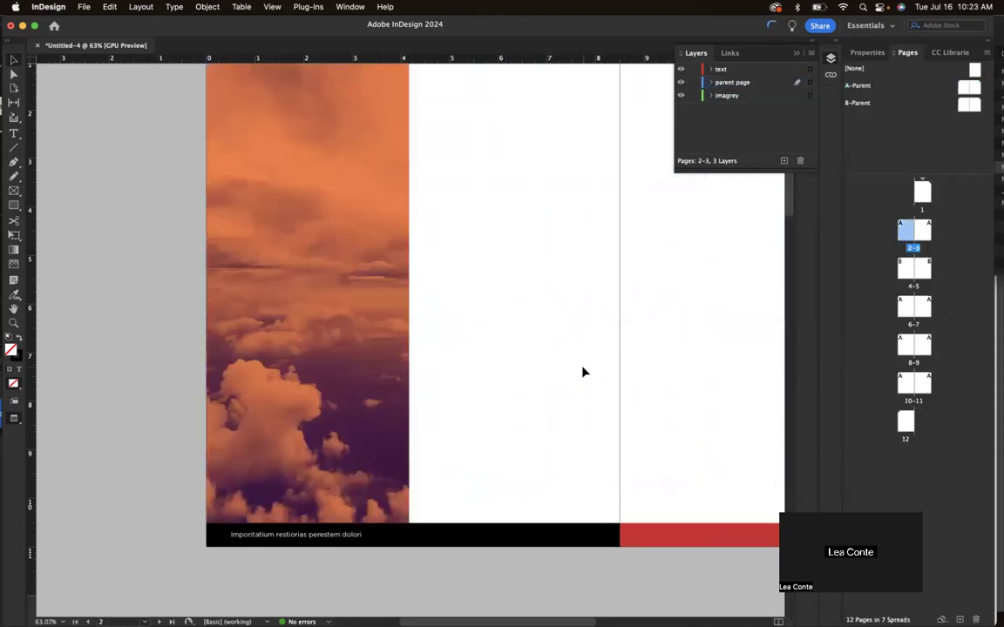
# Step: Move the sky image on page 2 slightly down and outward so its lower edge extends behind the black bar
pyautogui.click(358, 466)
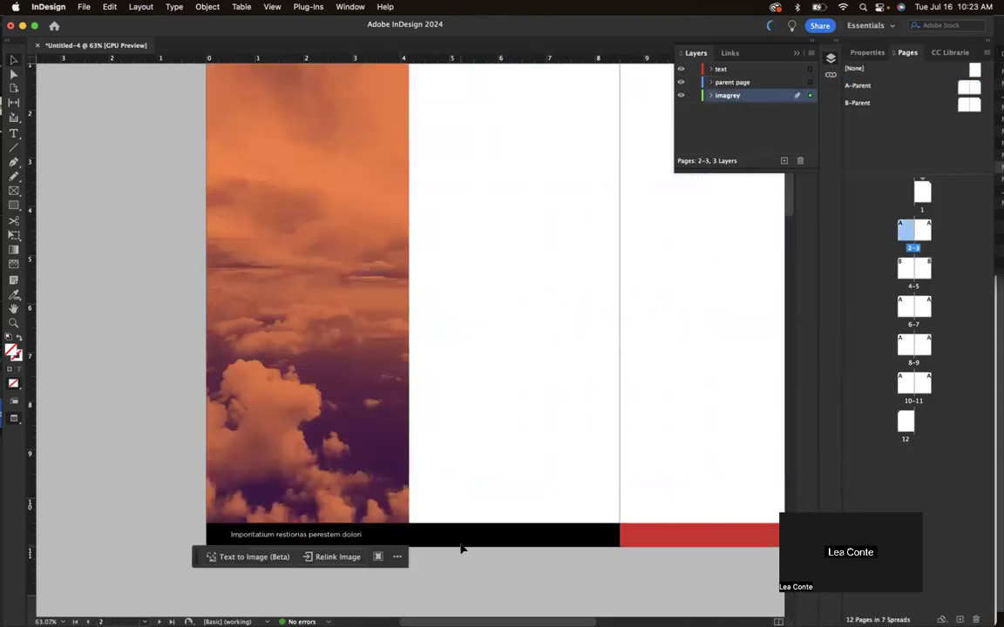
pyautogui.scroll(-3, 353, 453)
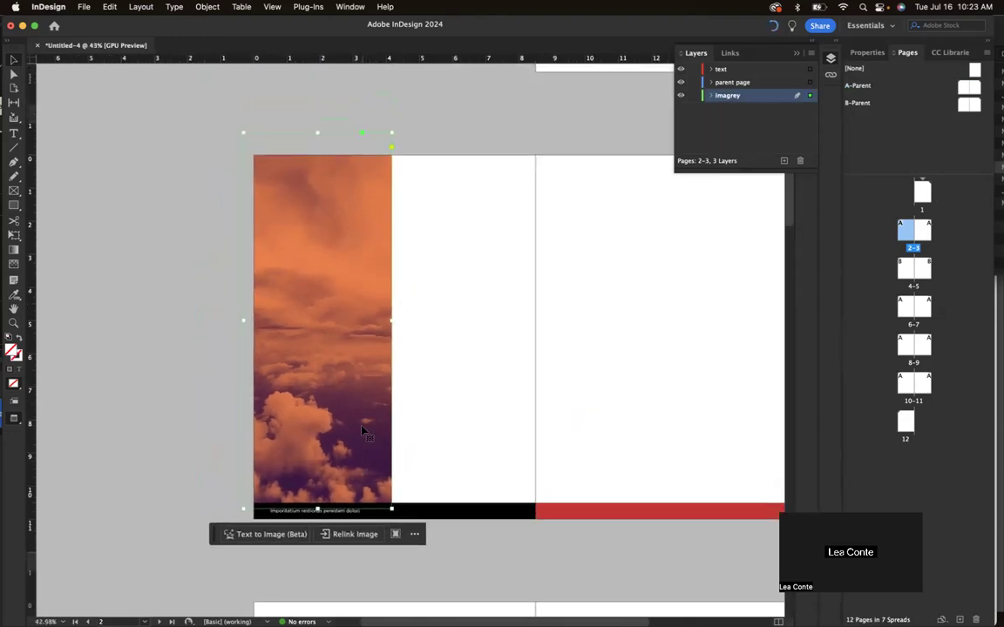
pyautogui.click(760, 82)
pyautogui.moveTo(352, 453)
pyautogui.mouseDown()
pyautogui.moveTo(354, 466)
pyautogui.moveTo(345, 458)
pyautogui.mouseUp()
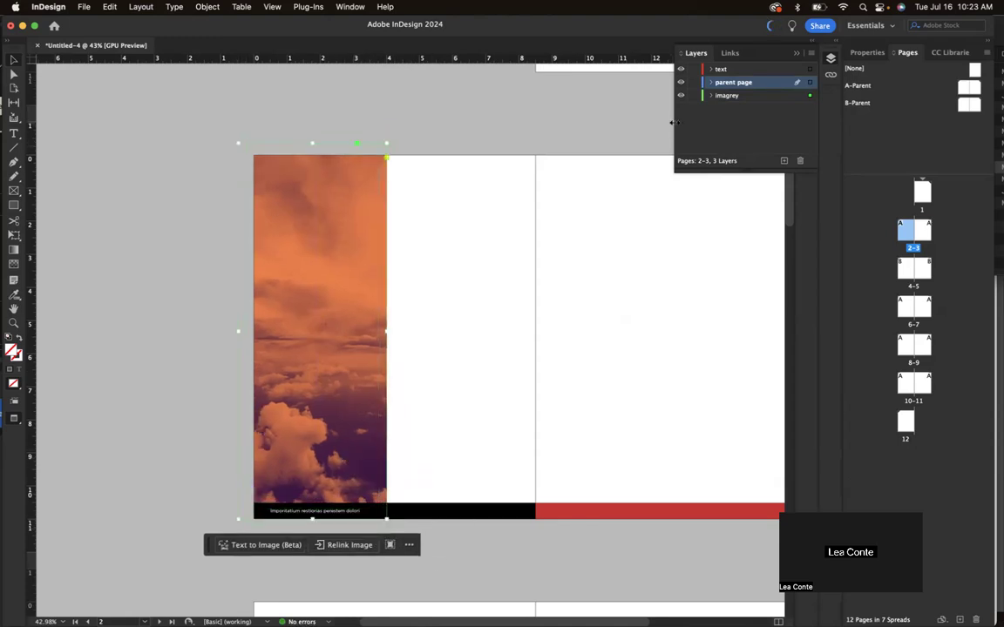
# Step: Turn off preview mode on the 2-3 spread and make the parent page layer active
pyautogui.moveTo(746, 86)
pyautogui.mouseDown()
pyautogui.moveTo(747, 104)
pyautogui.moveTo(747, 83)
pyautogui.mouseUp()
pyautogui.press('w')
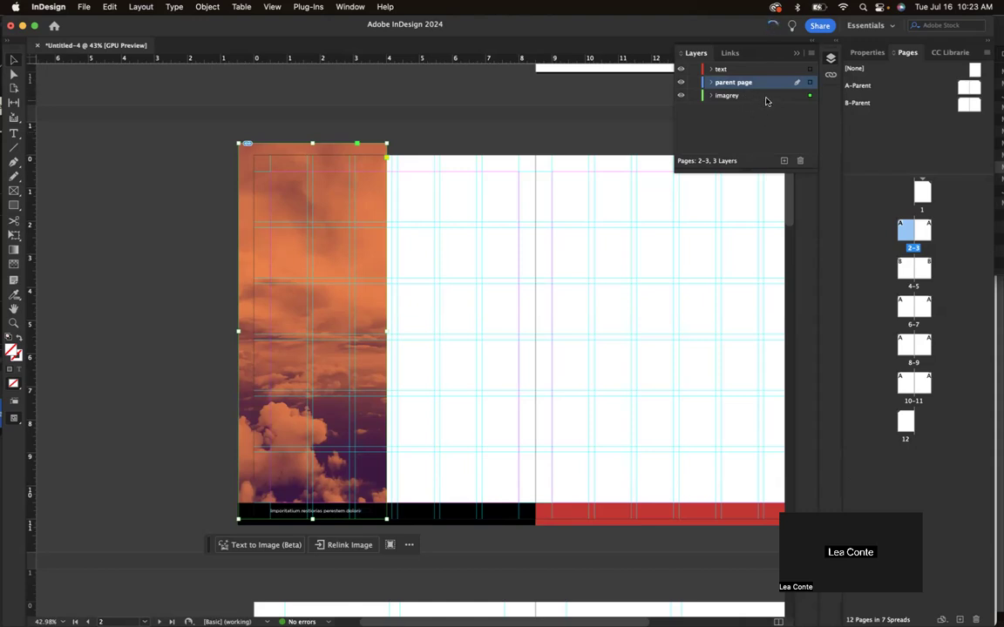
pyautogui.click(745, 99)
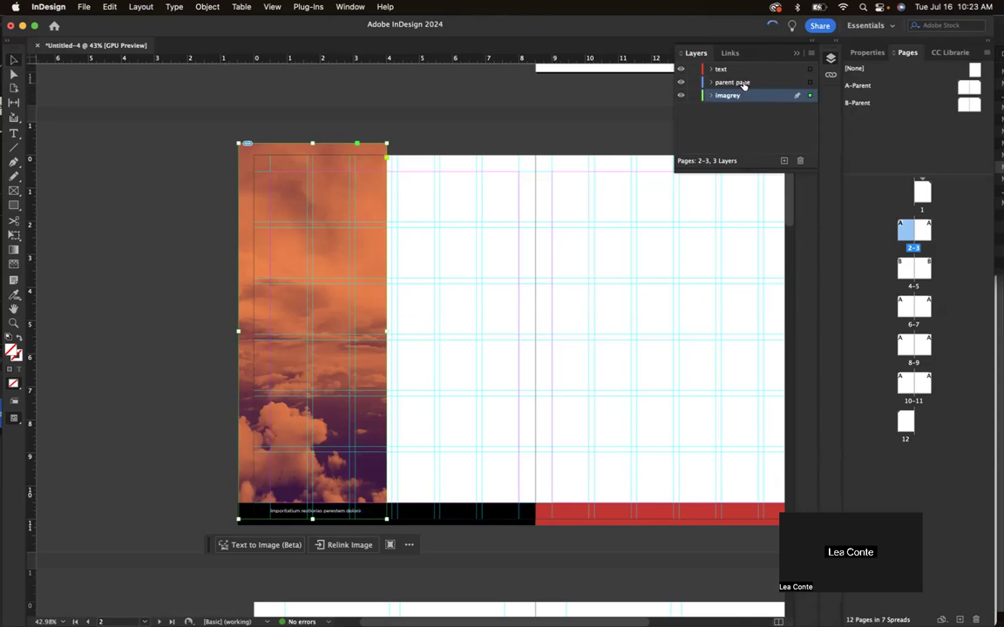
pyautogui.click(742, 83)
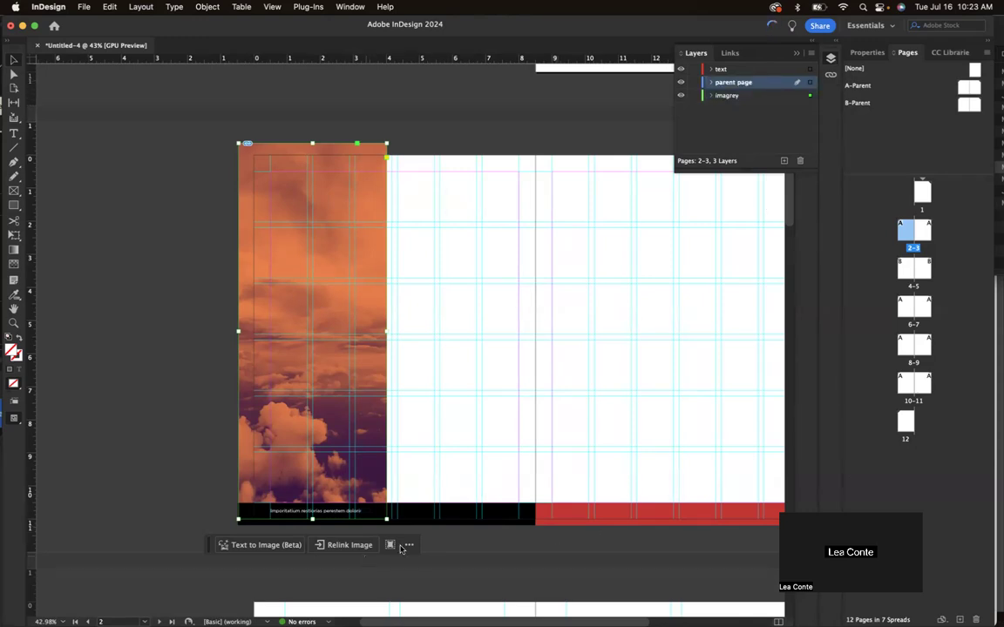